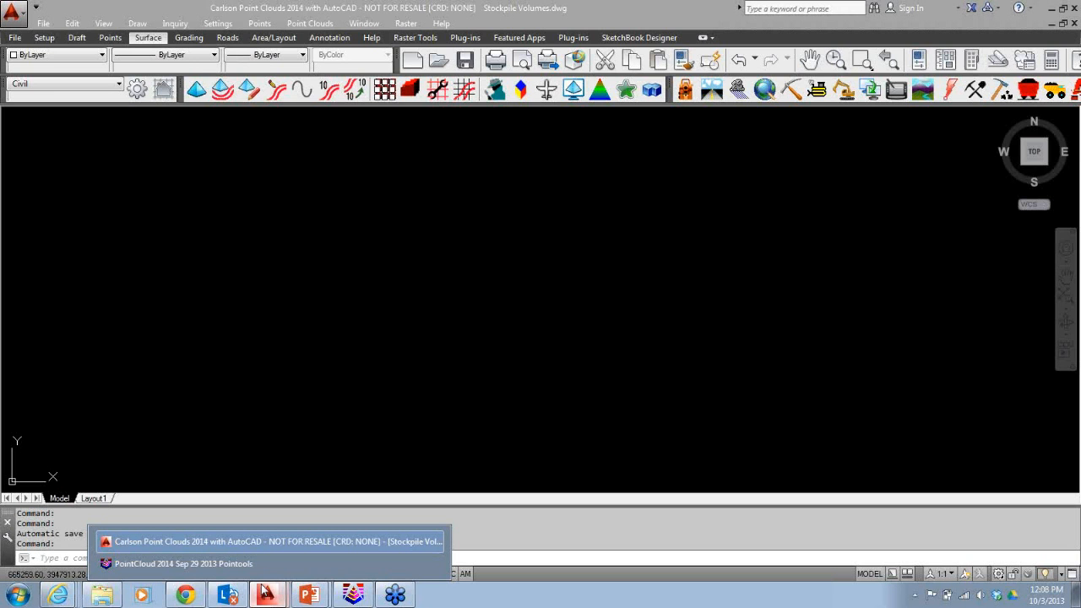
# Switch to PointCloud 2014 and view the stockpile volumes scene.
pyautogui.click(183, 563)
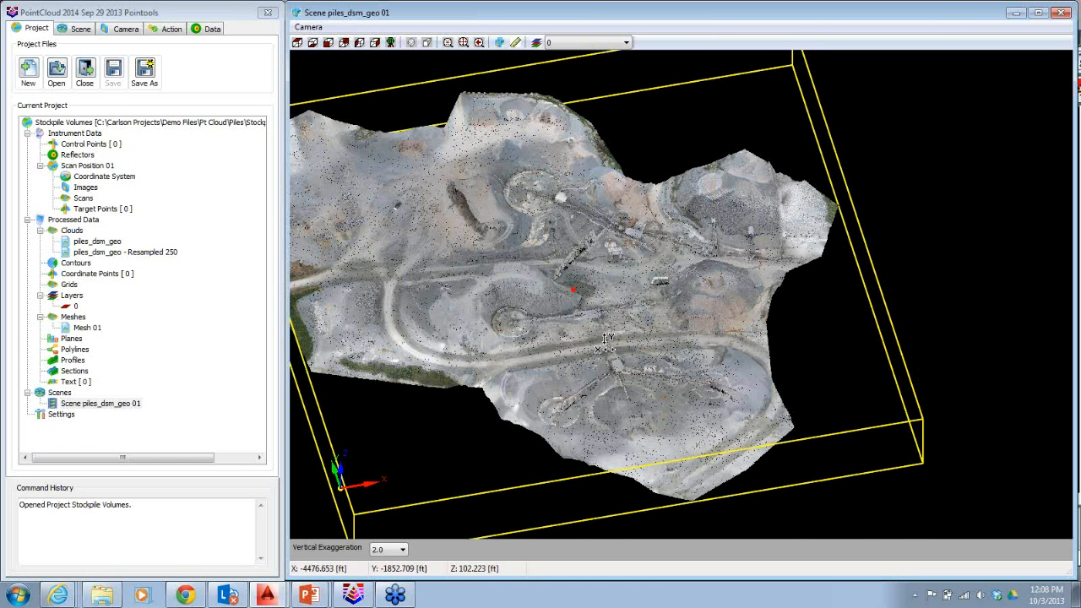
pyautogui.moveTo(605, 342); pyautogui.dragTo(674, 393, button='middle')
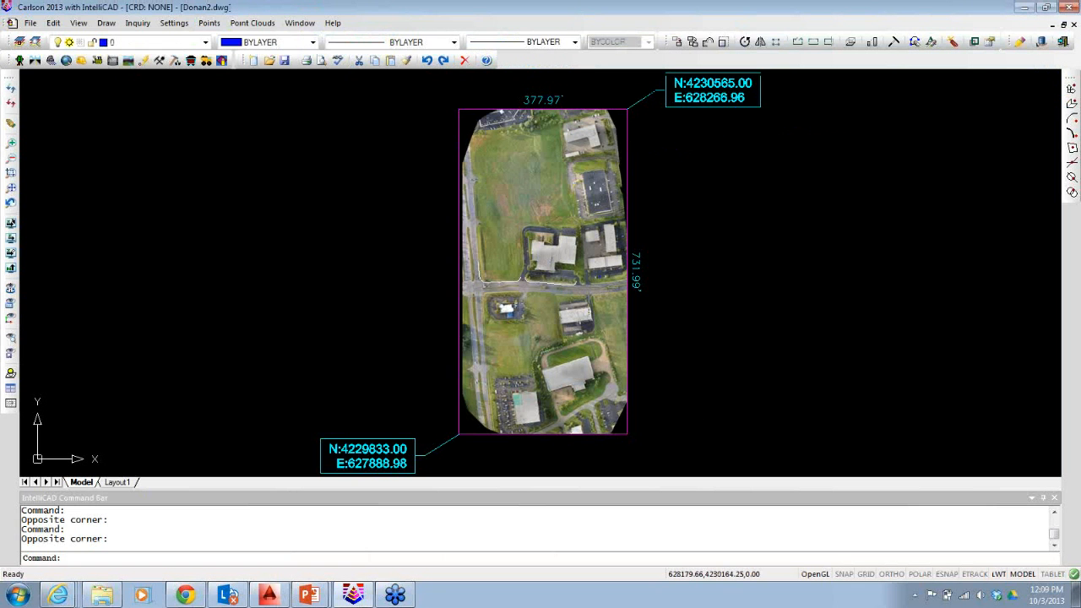
pyautogui.scroll(3, 588, 288)
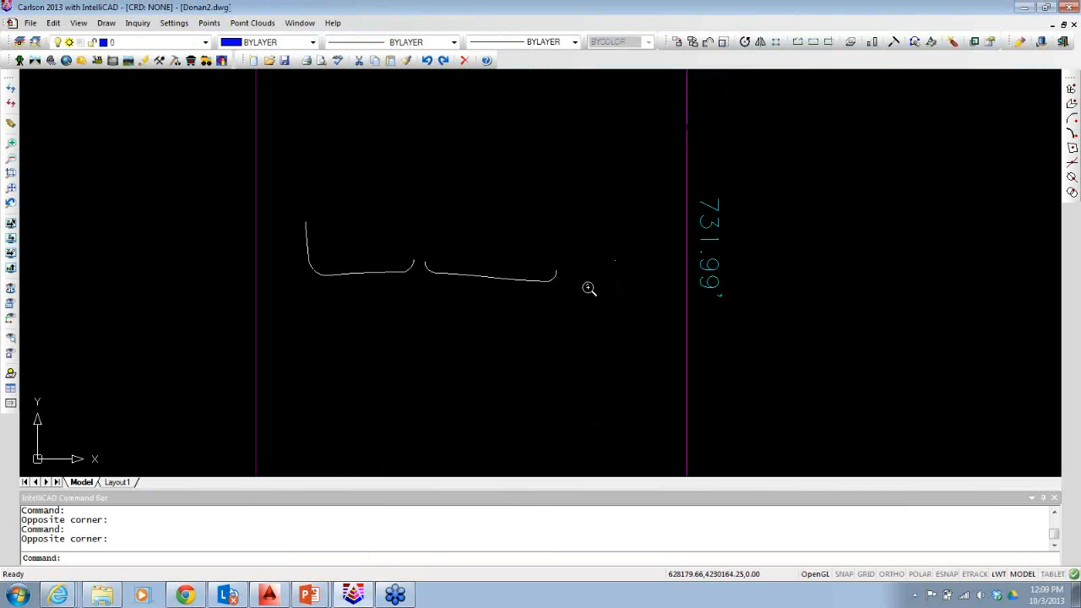
# Open the PointCloud project Donan2_2013_10-01-2013.pc from the recent project folder.
pyautogui.scroll(3, 588, 288)
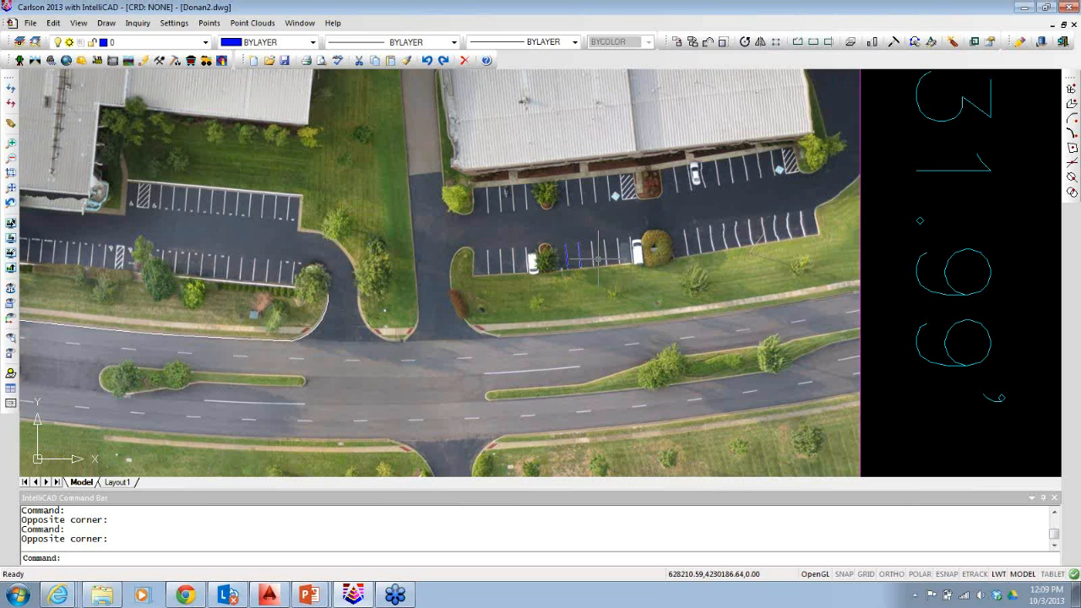
pyautogui.moveTo(491, 362); pyautogui.dragTo(495, 365, button='middle')
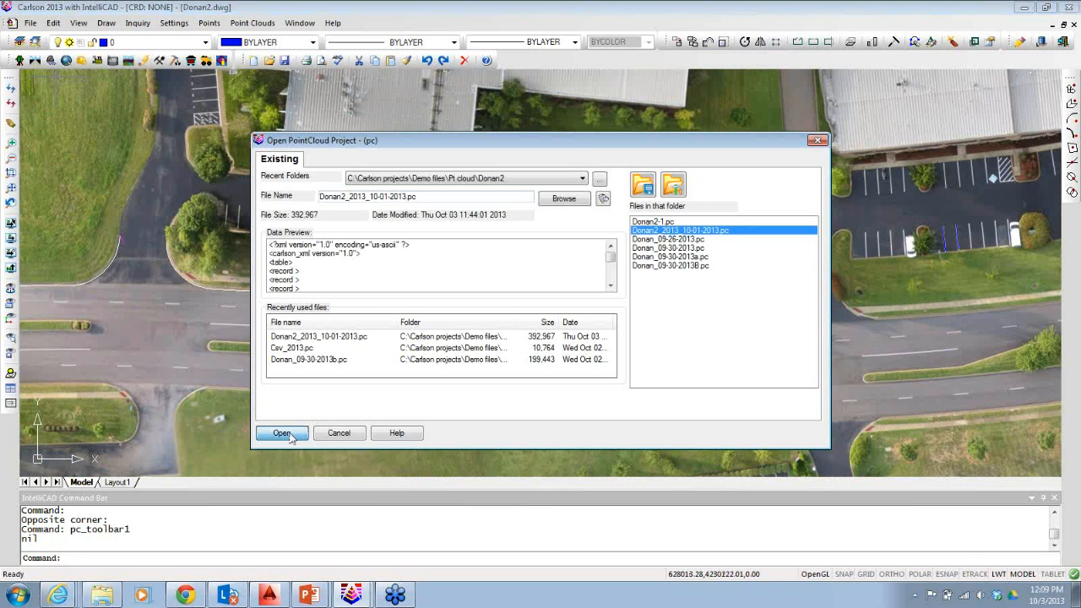
pyautogui.click(287, 434)
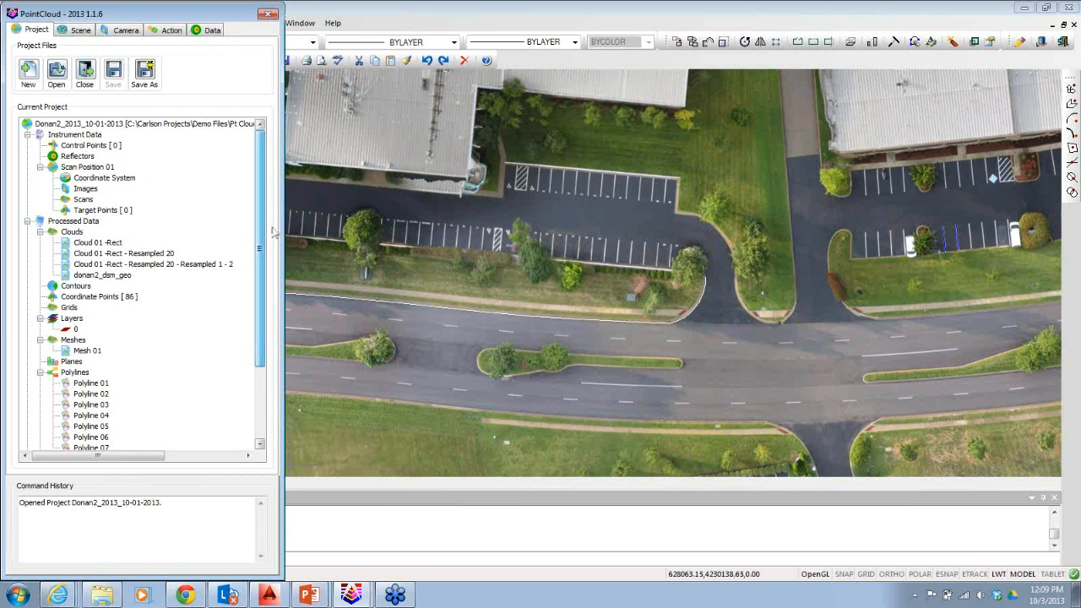
# Draw the donan2_dsm_geo point cloud from its options in the project tree.
pyautogui.click(95, 275)
pyautogui.rightClick(95, 277)
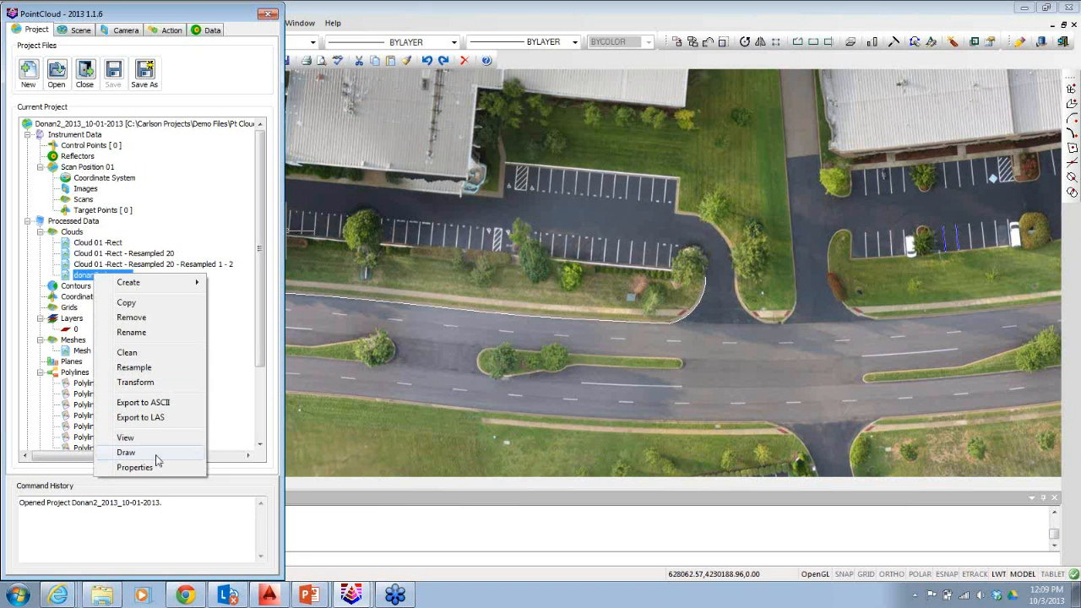
pyautogui.click(148, 467)
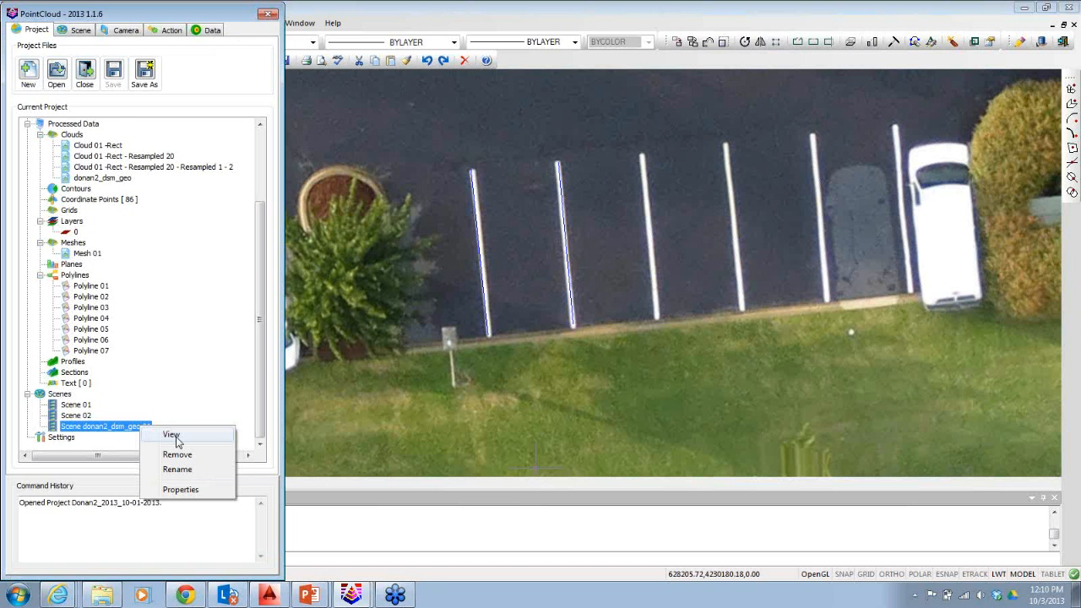
# View the donan2_dsm_geo scene and maximize its scene window.
pyautogui.click(172, 435)
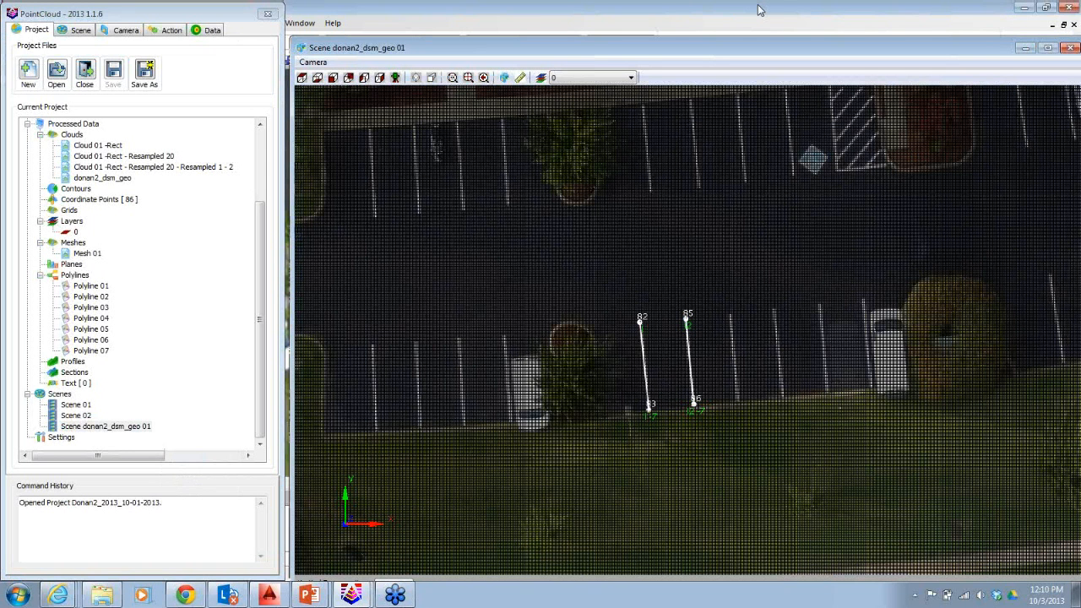
pyautogui.doubleClick(758, 10)
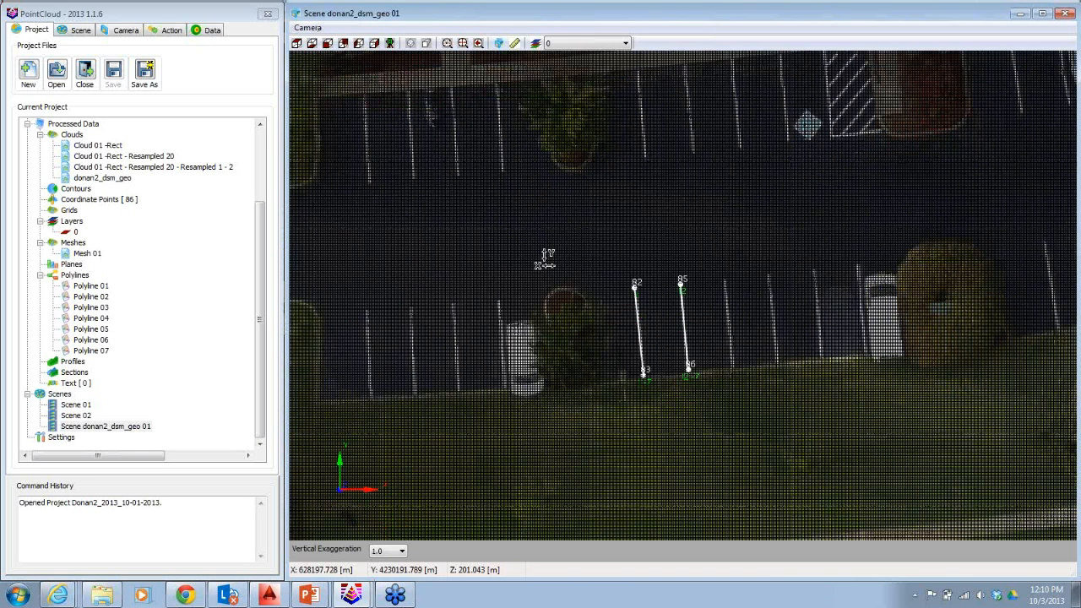
# Start creating points from the Action options.
pyautogui.click(172, 32)
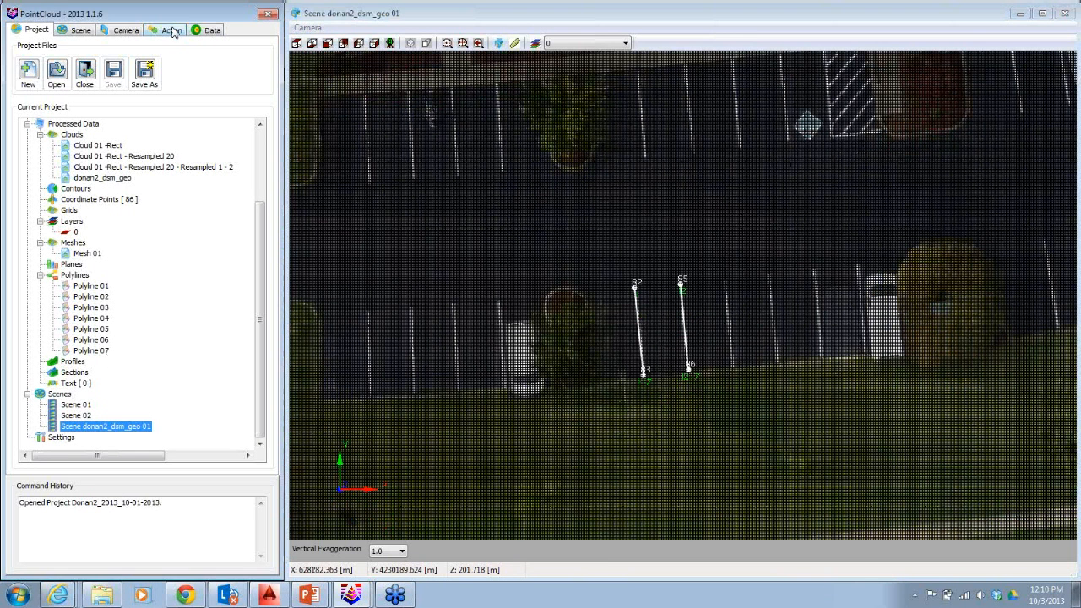
pyautogui.click(172, 32)
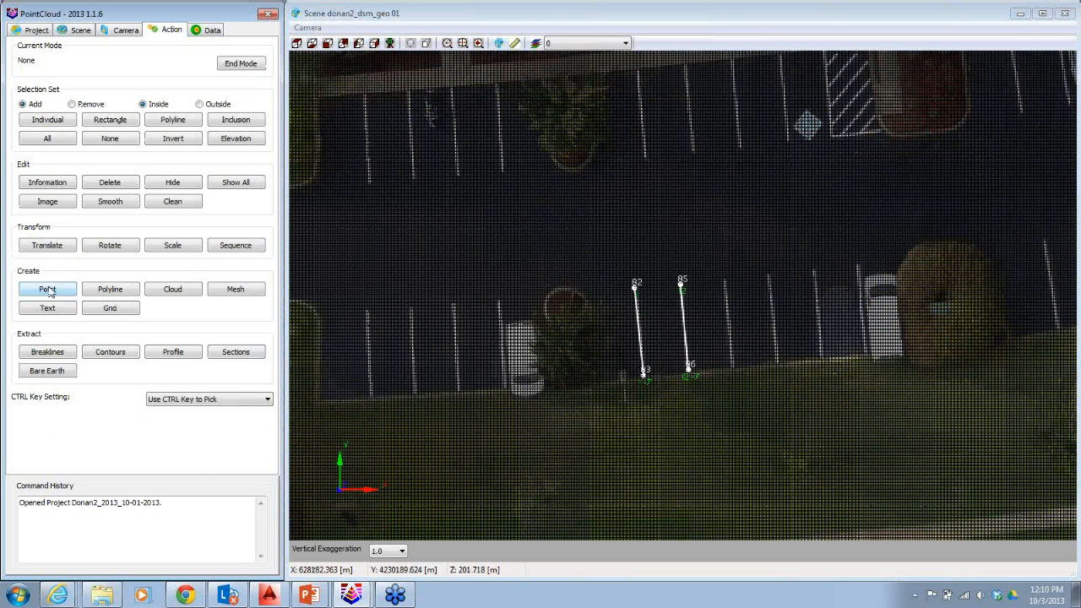
pyautogui.click(48, 291)
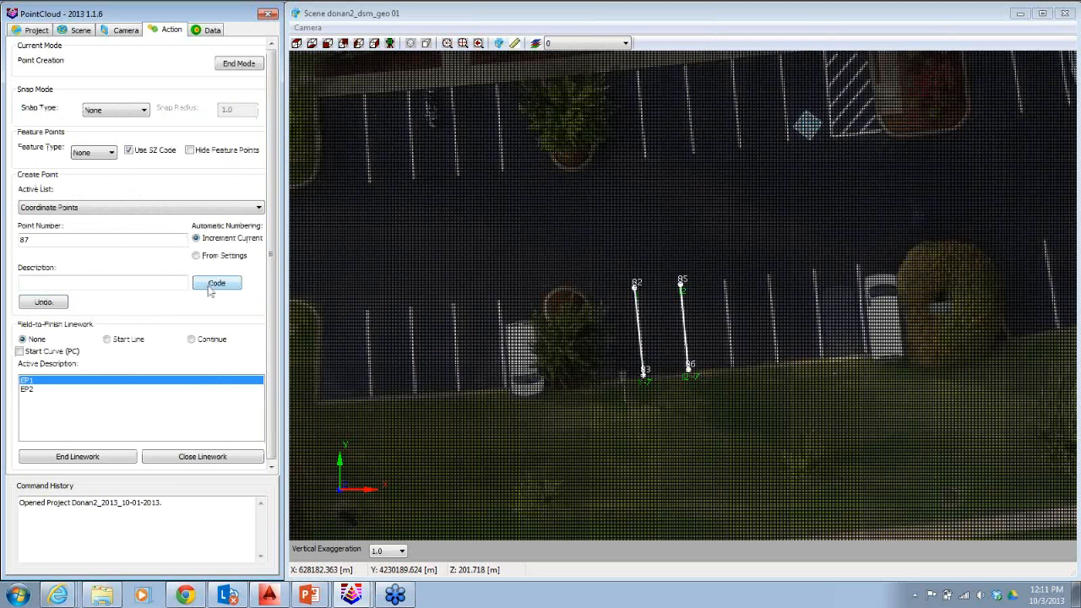
# Pick the I code from the Road Features category of the code table as the point description.
pyautogui.click(216, 283)
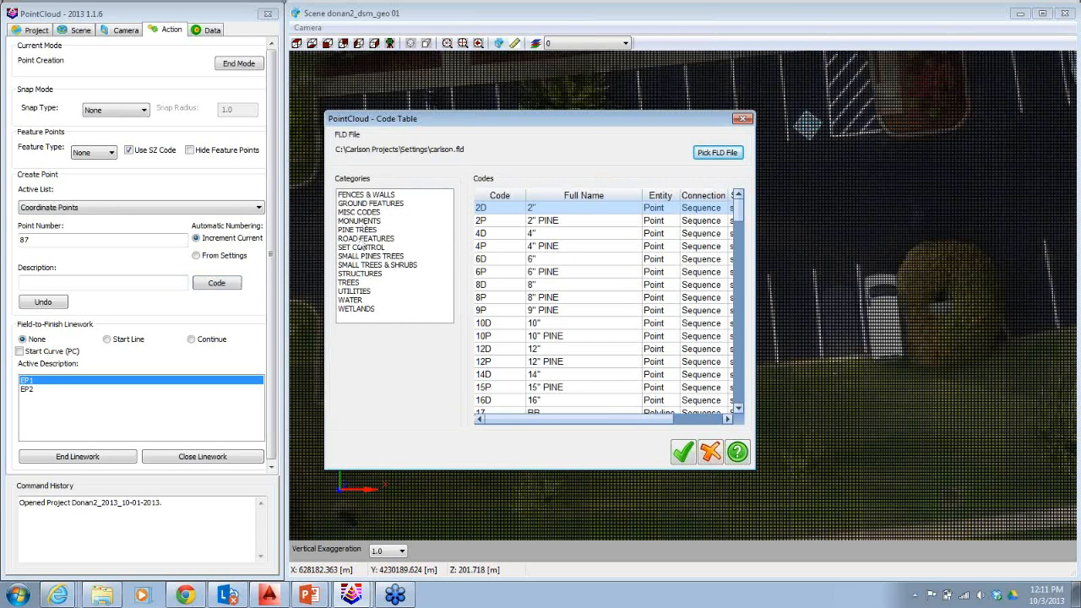
pyautogui.click(363, 239)
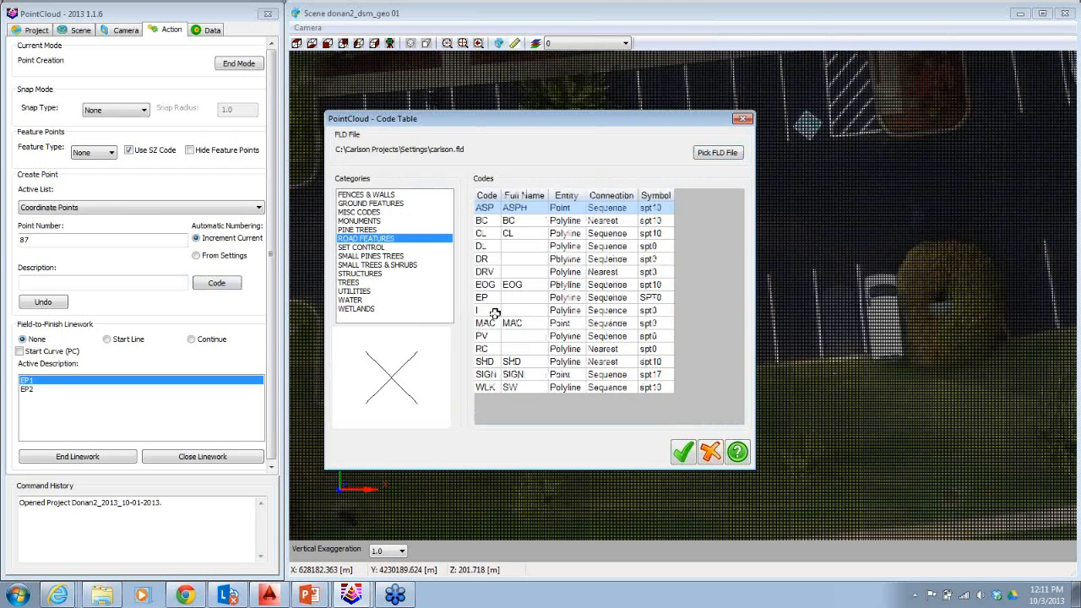
pyautogui.click(493, 311)
pyautogui.click(682, 451)
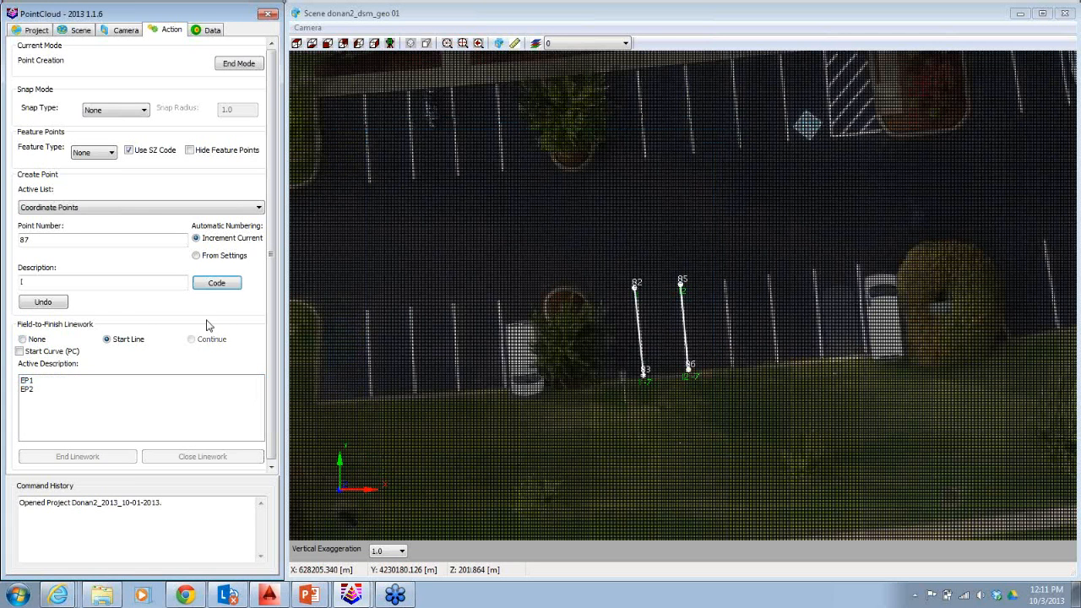
# Set the description to I8 and place a point at the top end of the third parking stripe.
pyautogui.click(71, 283)
pyautogui.write('8')
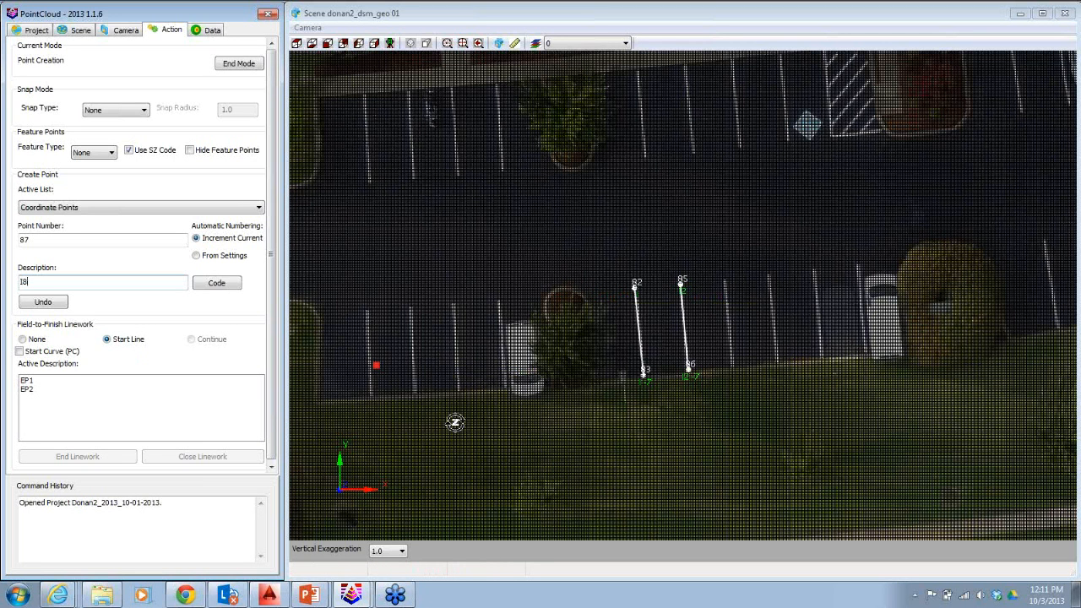
pyautogui.keyDown('ctrl'); pyautogui.click(725, 280); pyautogui.keyUp('ctrl')
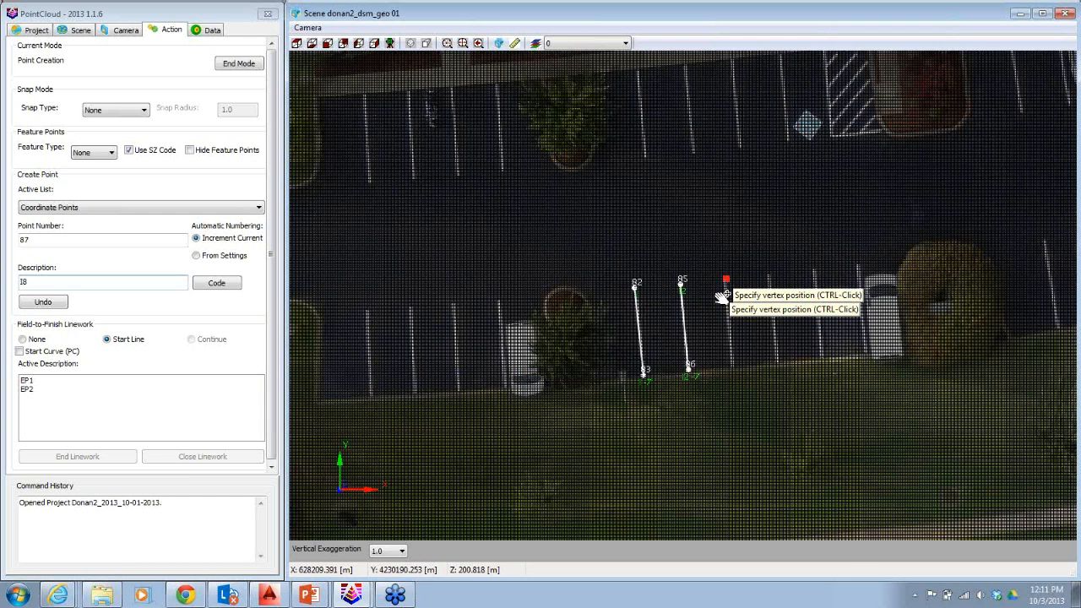
pyautogui.scroll(5, 709, 285)
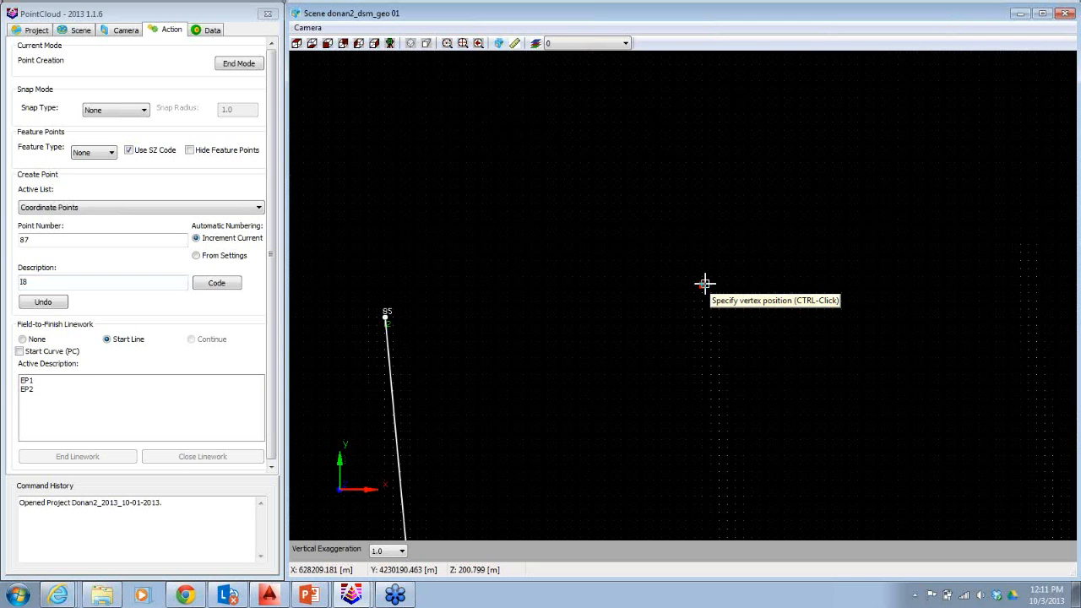
pyautogui.click(705, 284)
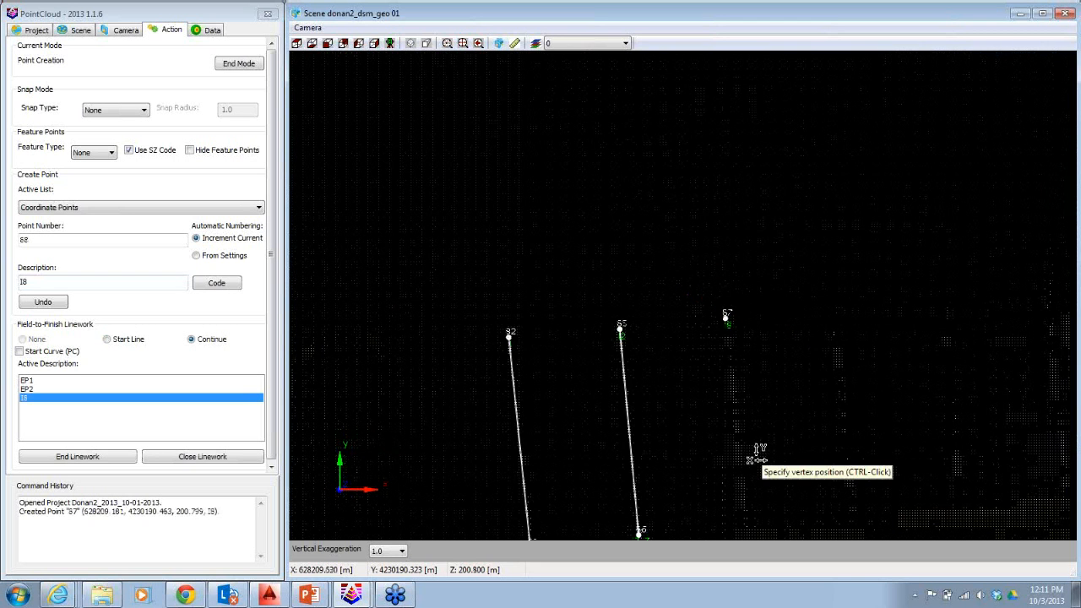
# Place a point at the third stripe's bottom end and end the linework.
pyautogui.moveTo(757, 454); pyautogui.dragTo(714, 340, button='middle')
pyautogui.scroll(4, 714, 339)
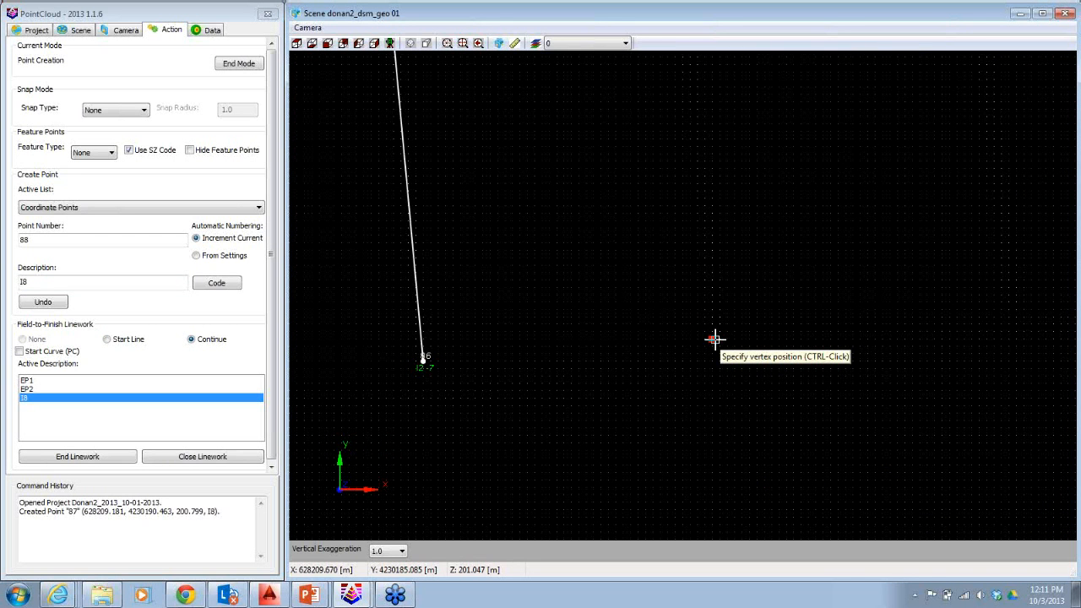
pyautogui.keyDown('ctrl'); pyautogui.click(715, 339); pyautogui.keyUp('ctrl')
pyautogui.scroll(-2, 832, 82)
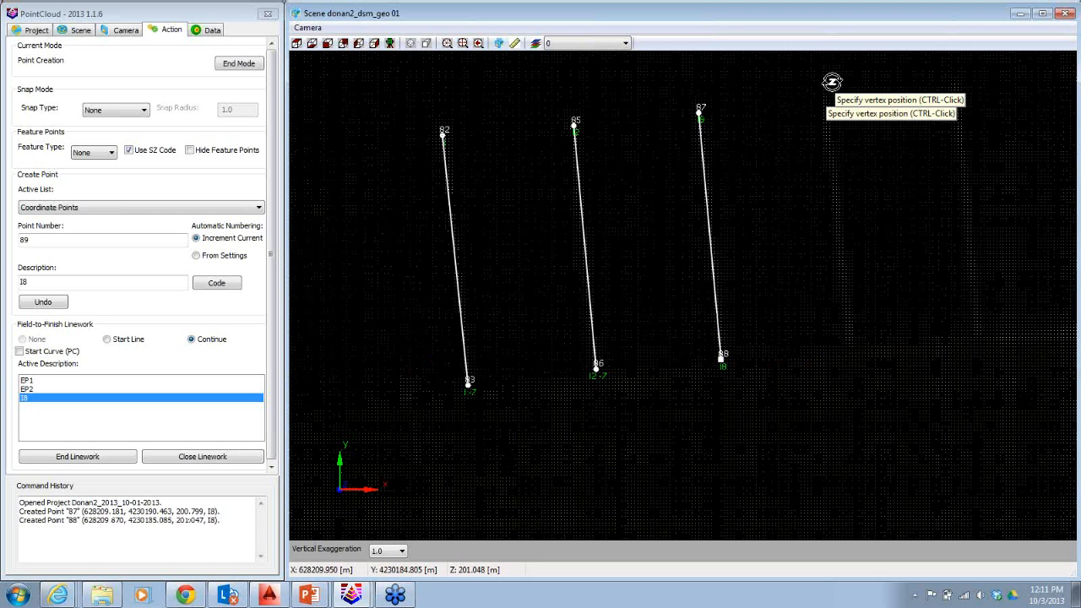
pyautogui.click(94, 457)
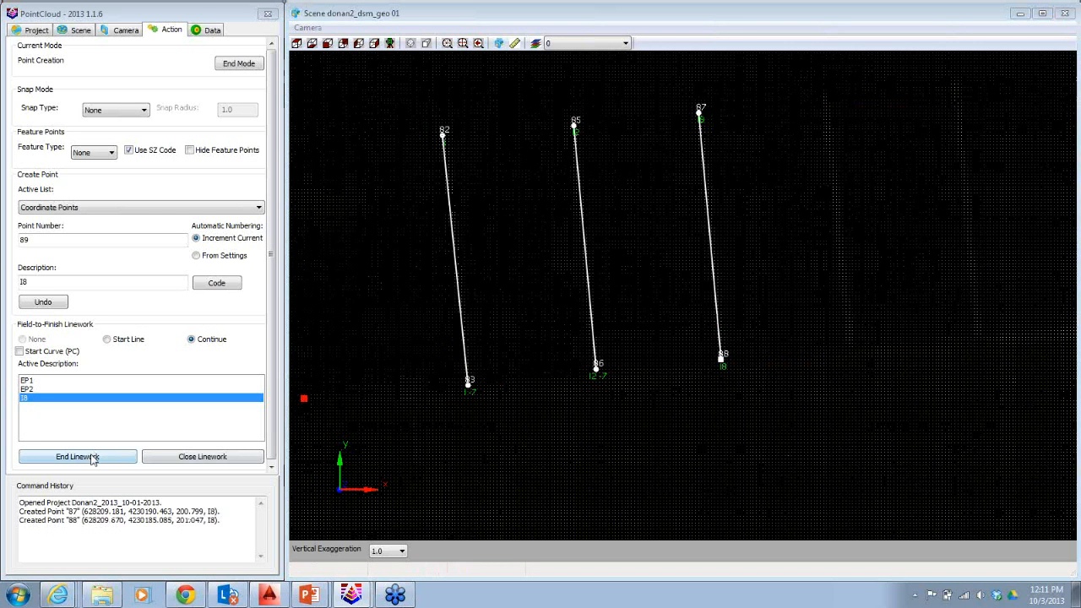
pyautogui.click(94, 456)
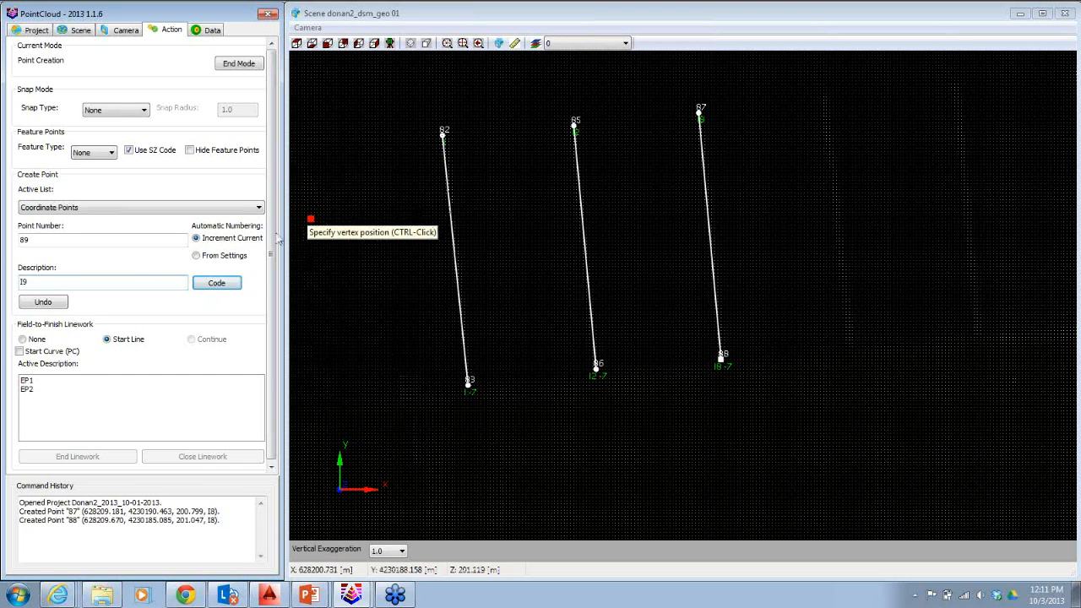
# Place points at the top and bottom ends of the fourth stripe with description I9, then end the linework.
pyautogui.keyDown('ctrl'); pyautogui.click(825, 97); pyautogui.keyUp('ctrl')
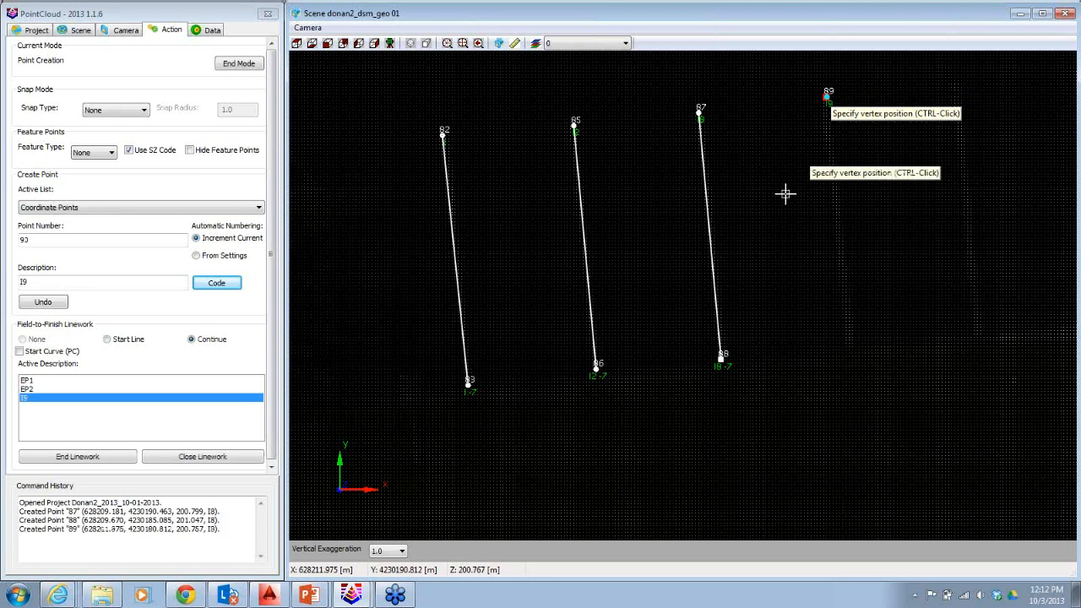
pyautogui.keyDown('ctrl'); pyautogui.click(851, 346); pyautogui.keyUp('ctrl')
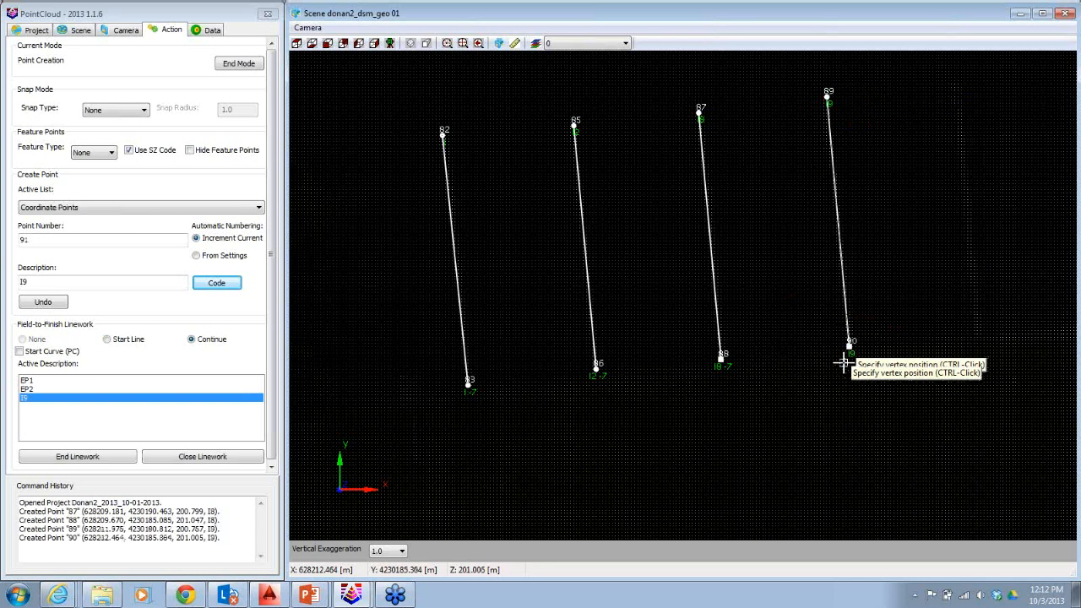
pyautogui.click(72, 457)
pyautogui.click(34, 283)
pyautogui.press('BackSpace')
pyautogui.write('10')
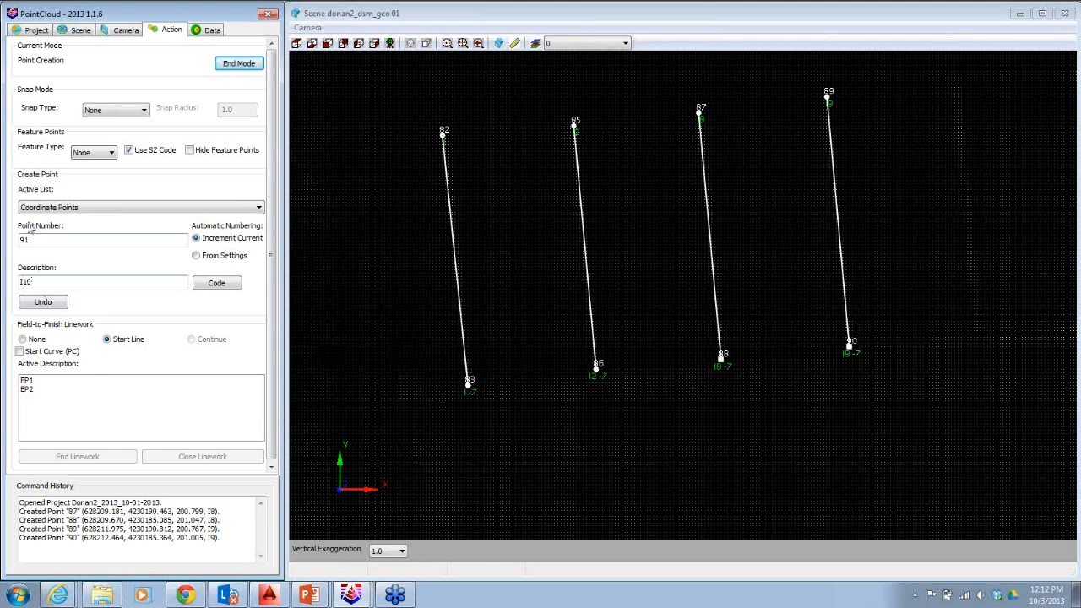
# Pick the EP code from the Road Features category of the code table as the description.
pyautogui.click(217, 283)
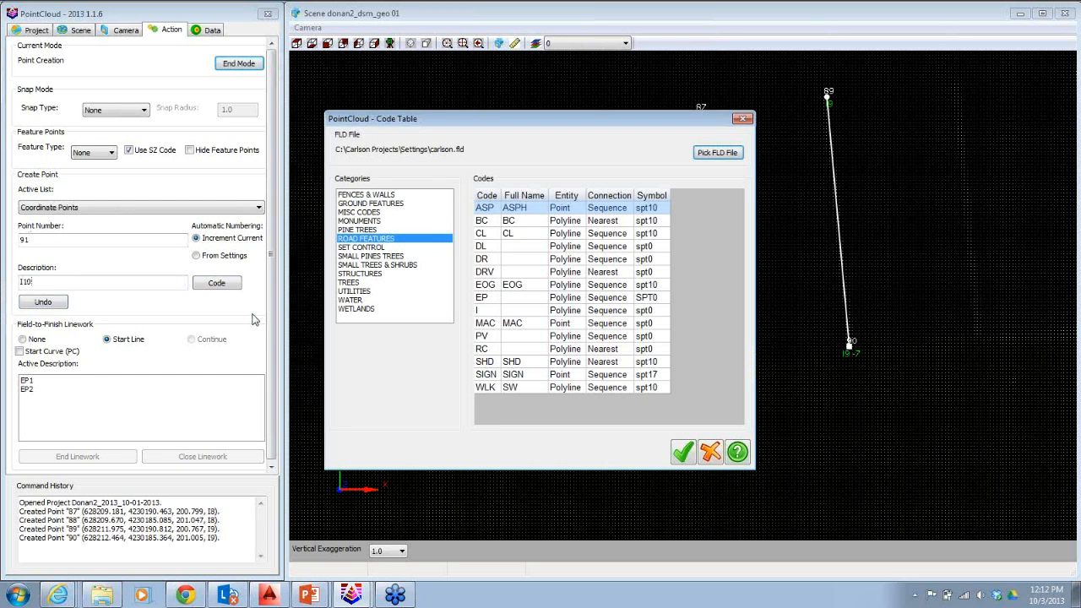
pyautogui.click(487, 298)
pyautogui.click(683, 452)
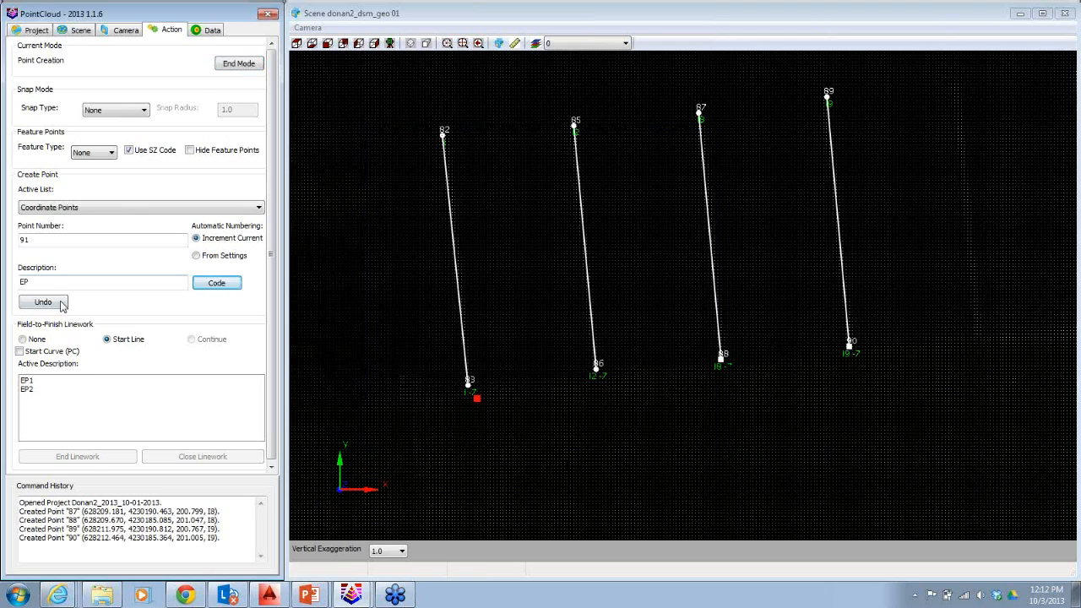
# Place an EP point along the pavement edge and undo it.
pyautogui.scroll(-4, 659, 325)
pyautogui.moveTo(766, 293)
pyautogui.mouseDown(button='middle')
pyautogui.moveTo(434, 326)
pyautogui.moveTo(377, 312)
pyautogui.moveTo(372, 397)
pyautogui.mouseUp(button='middle')
pyautogui.click(719, 267)
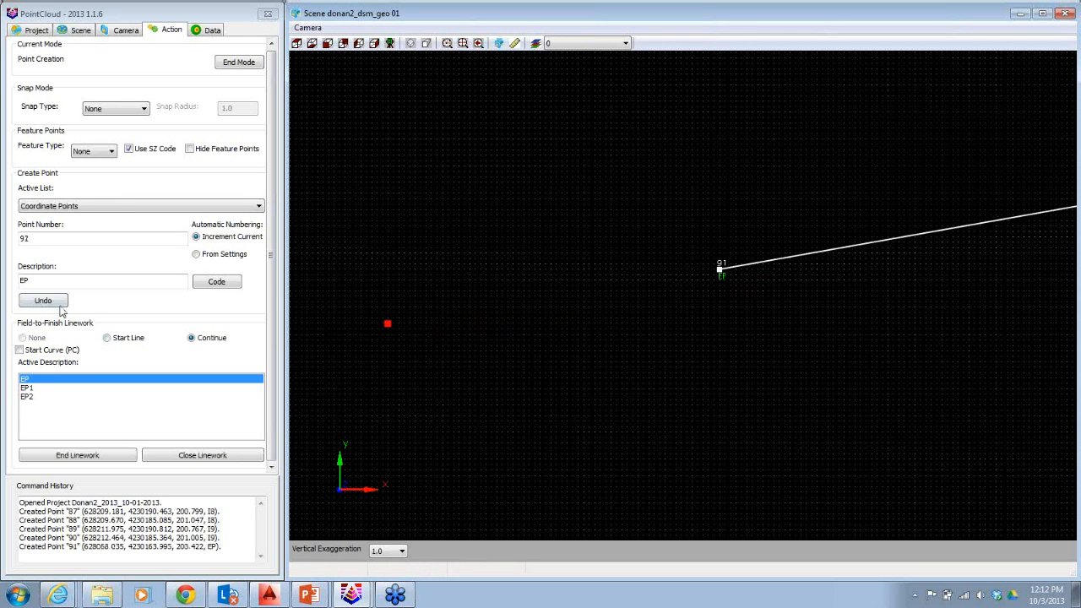
pyautogui.click(61, 303)
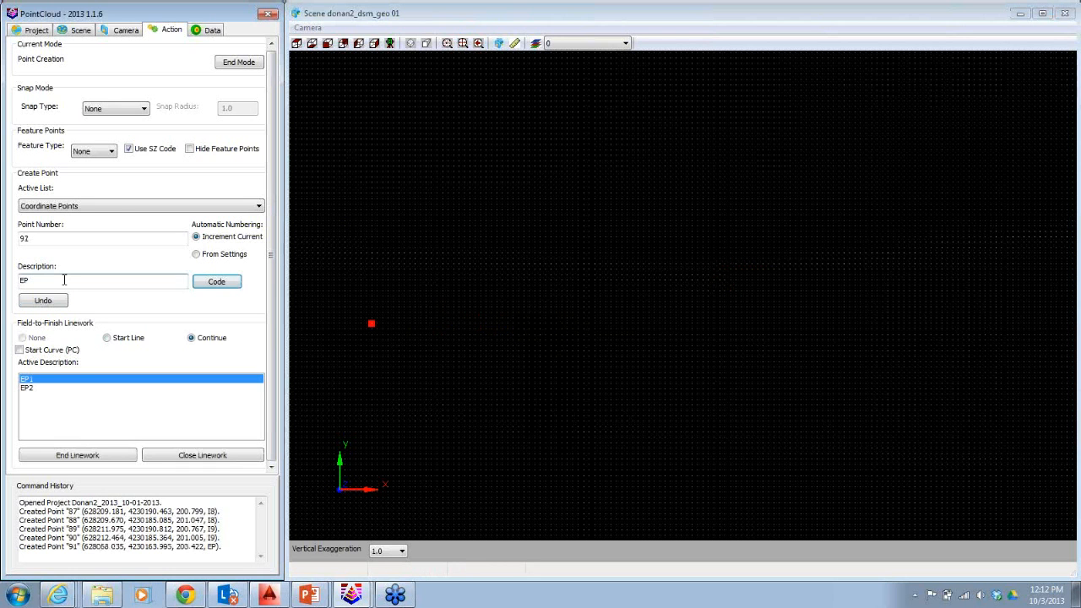
# Set the point description to EP9 and place points along the straight pavement edge to start the linework.
pyautogui.click(64, 280)
pyautogui.write('9')
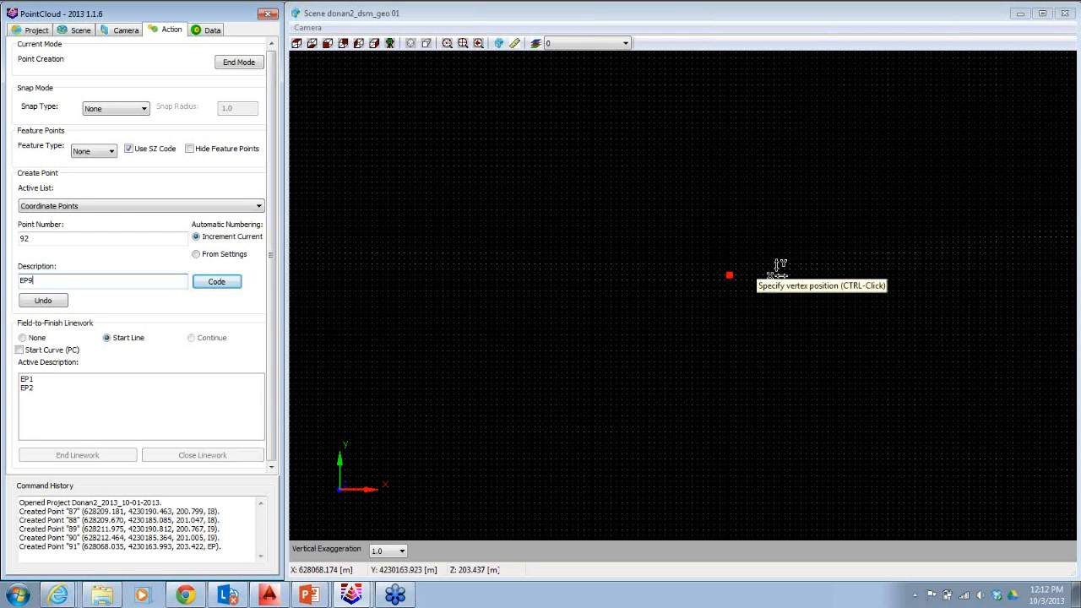
pyautogui.keyDown('ctrl'); pyautogui.click(705, 301); pyautogui.keyUp('ctrl')
pyautogui.keyDown('ctrl'); pyautogui.click(435, 282); pyautogui.keyUp('ctrl')
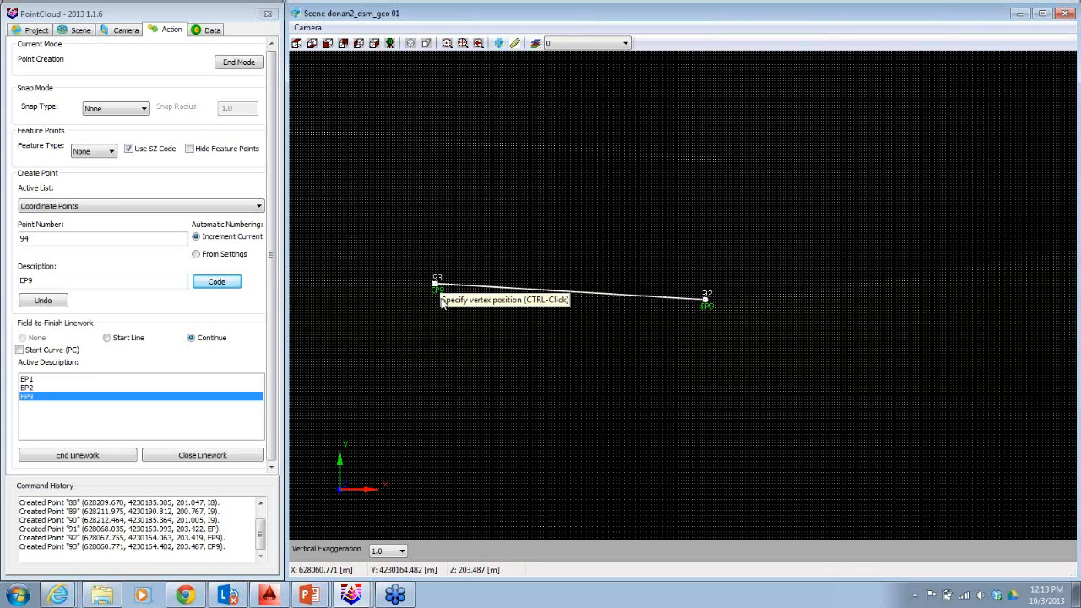
pyautogui.keyDown('ctrl'); pyautogui.click(599, 253); pyautogui.keyUp('ctrl')
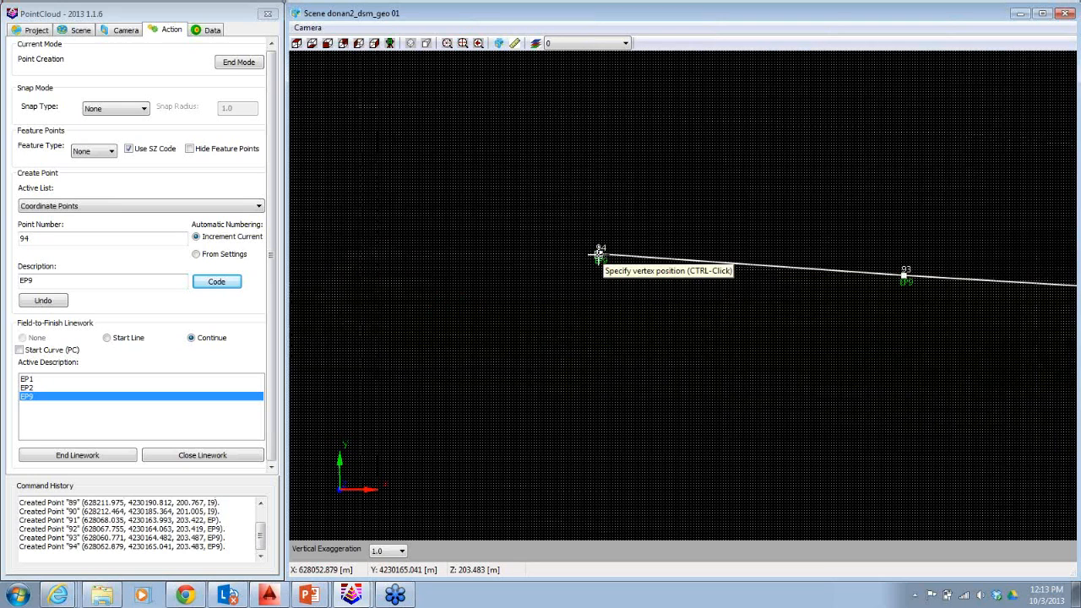
# Continue the EP9 points around the curved island nose and back along the lower pavement edge.
pyautogui.keyDown('ctrl'); pyautogui.click(596, 277); pyautogui.keyUp('ctrl')
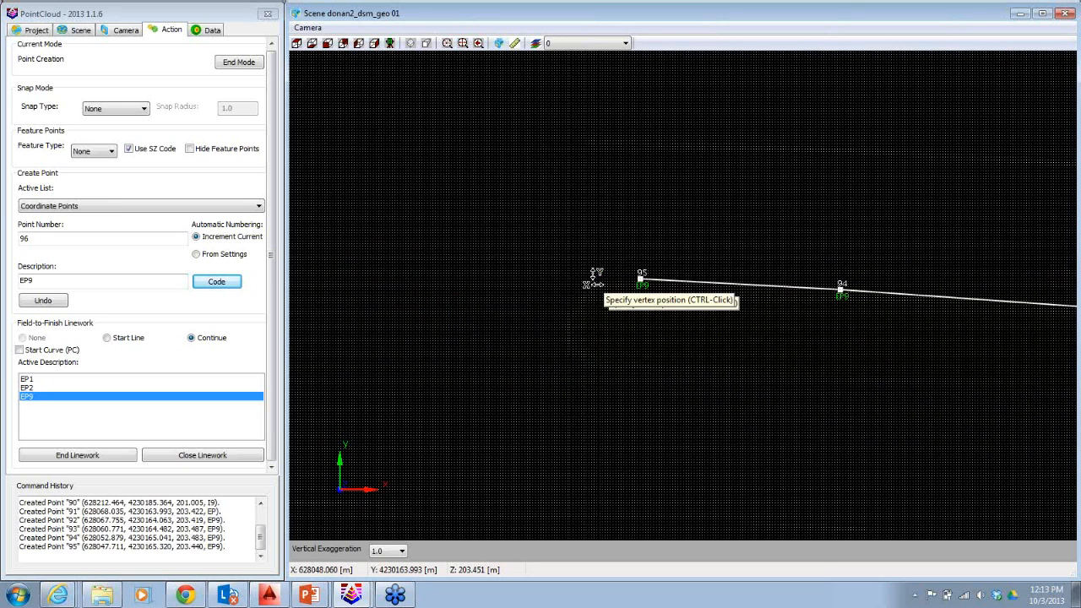
pyautogui.keyDown('ctrl'); pyautogui.click(548, 287); pyautogui.keyUp('ctrl')
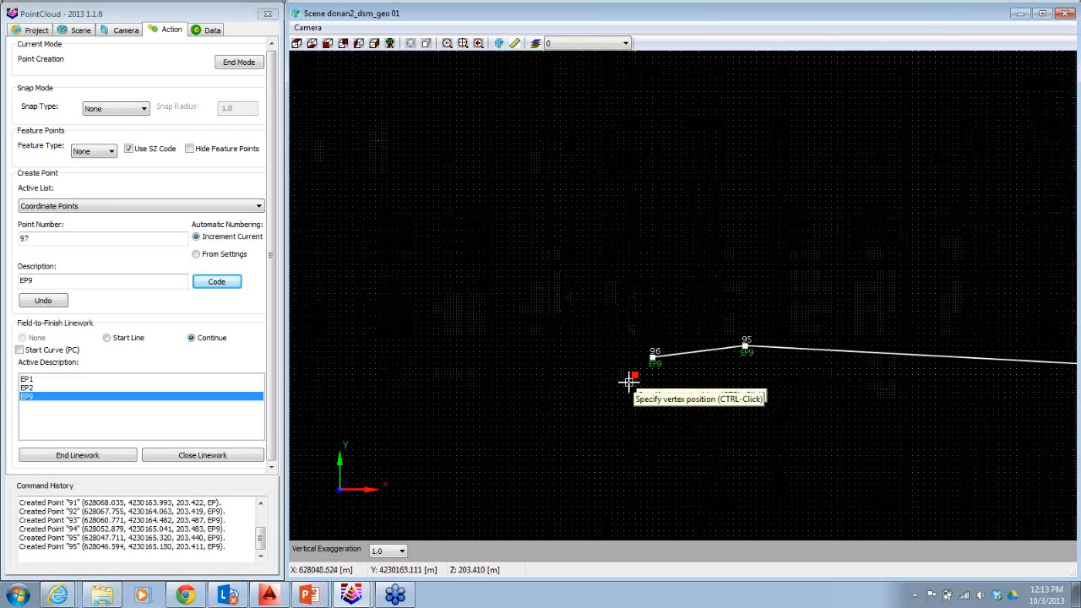
pyautogui.keyDown('ctrl'); pyautogui.click(606, 385); pyautogui.keyUp('ctrl')
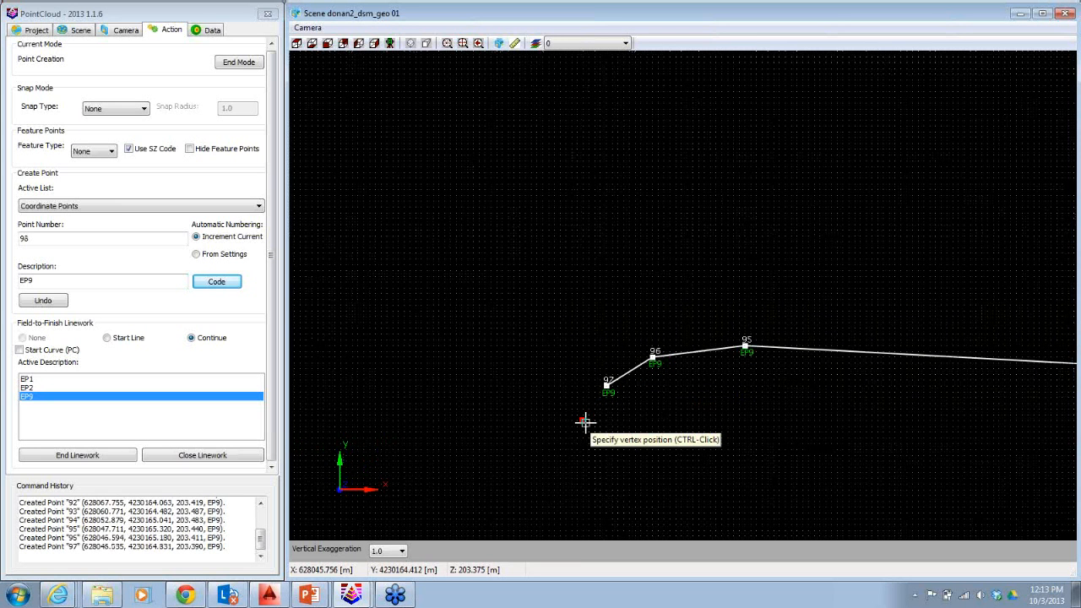
pyautogui.keyDown('ctrl'); pyautogui.click(585, 420); pyautogui.keyUp('ctrl')
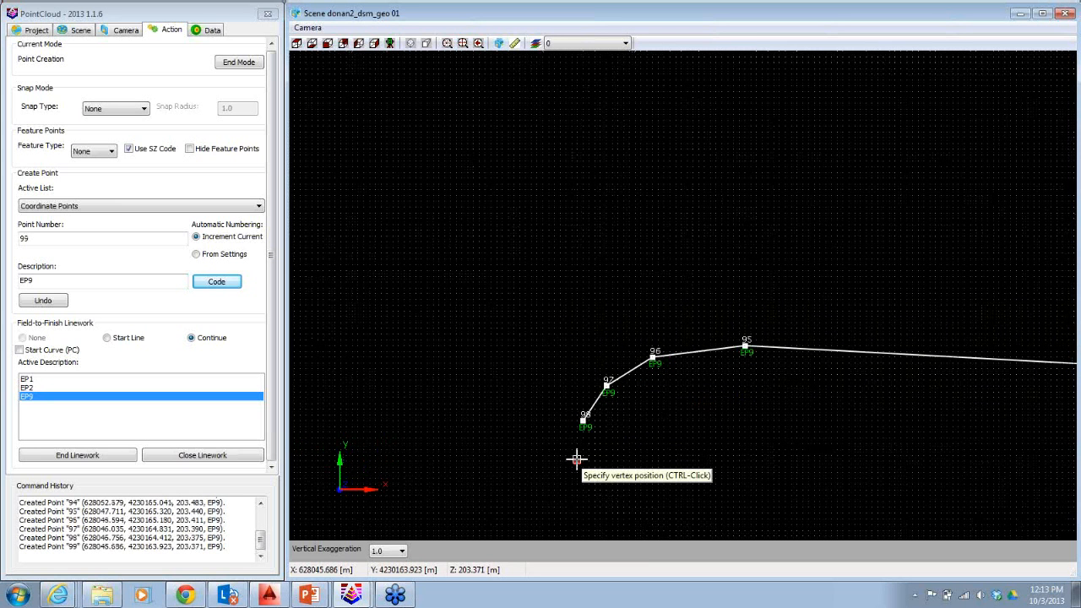
pyautogui.keyDown('ctrl'); pyautogui.click(601, 494); pyautogui.keyUp('ctrl')
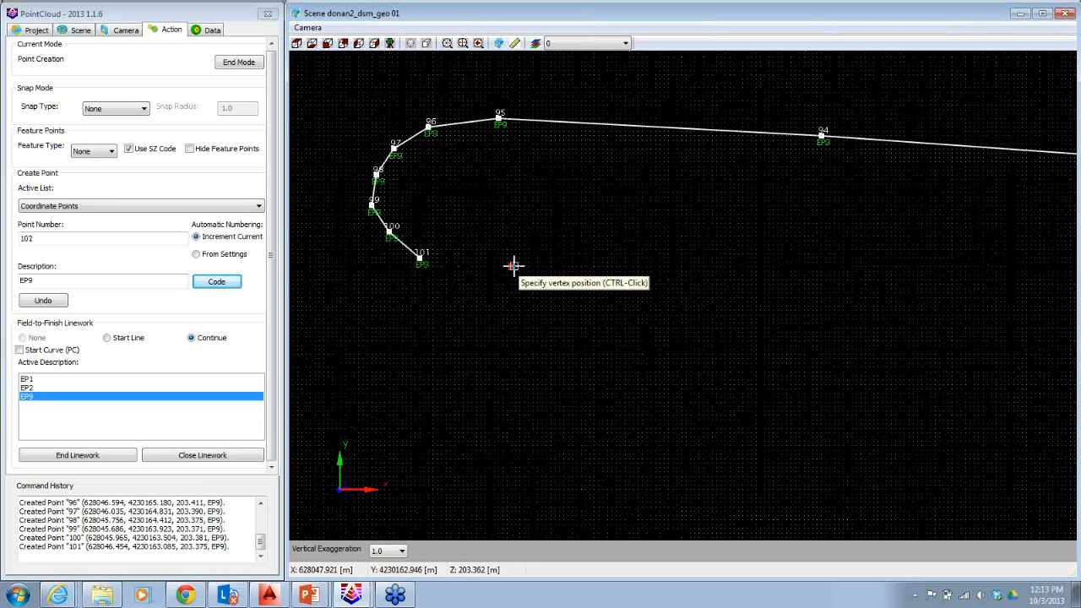
pyautogui.keyDown('ctrl'); pyautogui.click(514, 266); pyautogui.keyUp('ctrl')
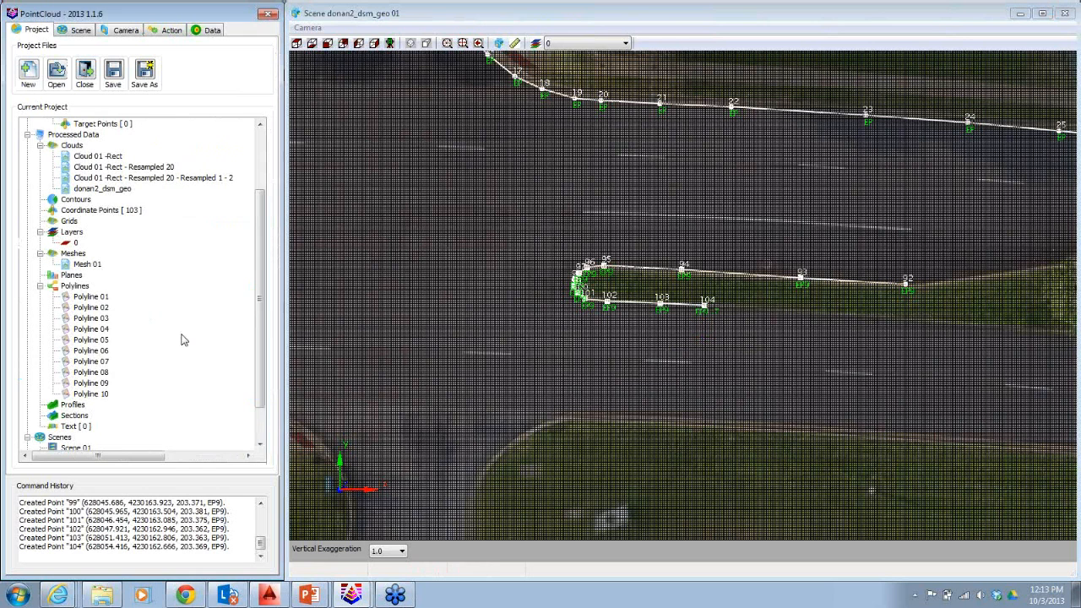
# Draw Polyline 09 from the project's polylines to CAD and acknowledge the message.
pyautogui.rightClick(82, 286)
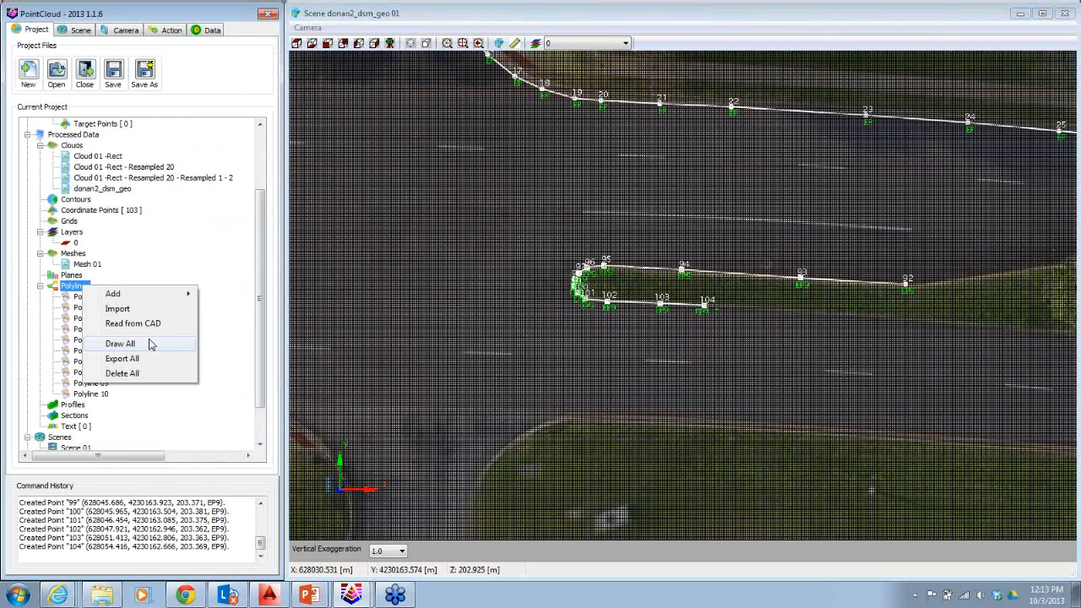
pyautogui.click(260, 400)
pyautogui.rightClick(260, 401)
pyautogui.click(105, 385)
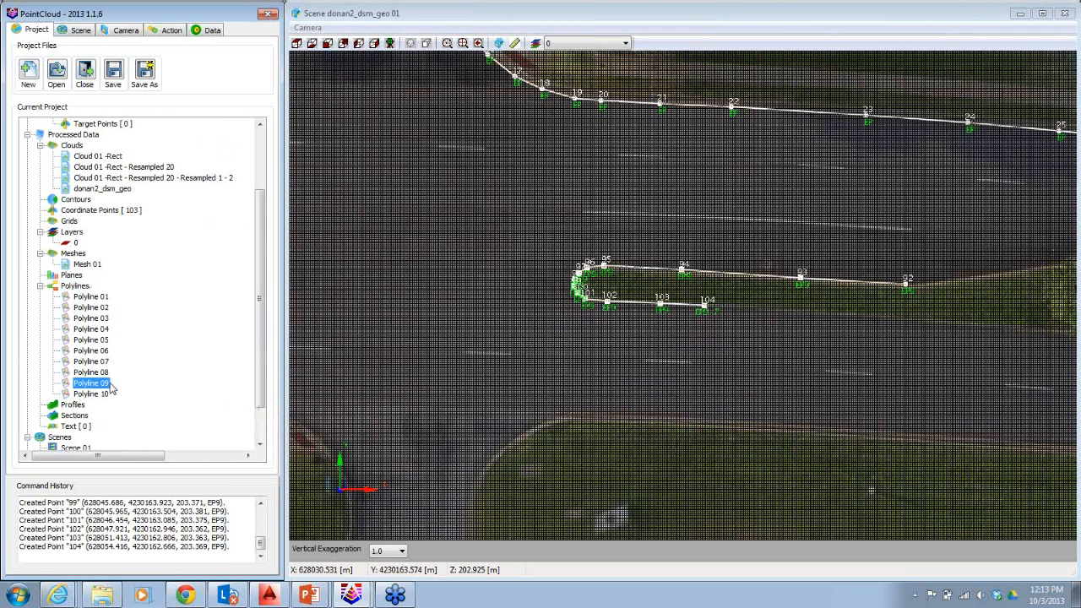
pyautogui.rightClick(112, 387)
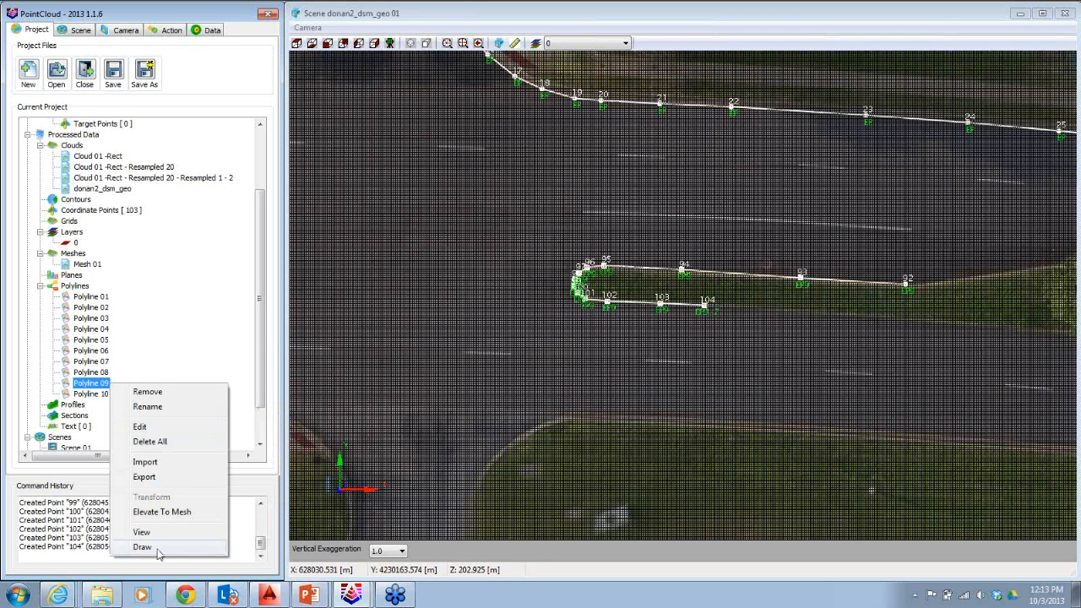
pyautogui.click(142, 547)
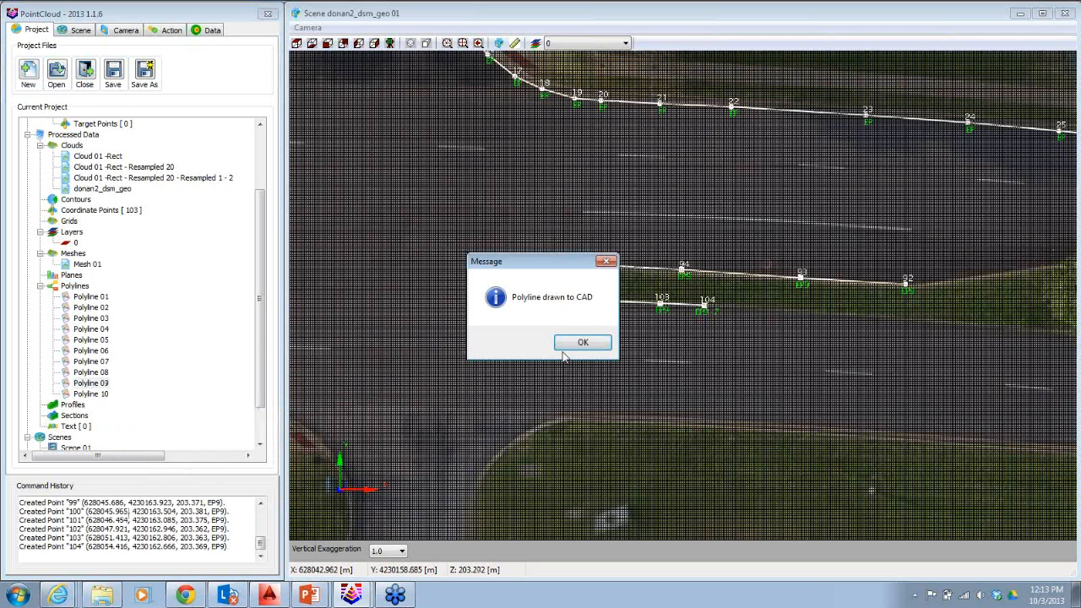
pyautogui.click(564, 346)
# Save the point cloud project and close it.
pyautogui.click(114, 73)
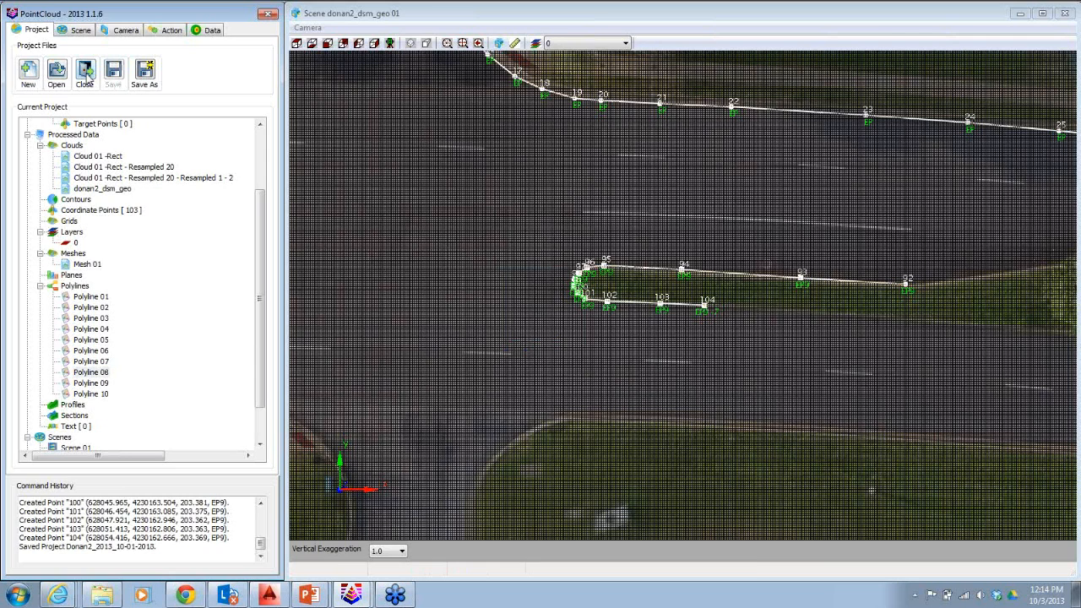
pyautogui.click(86, 73)
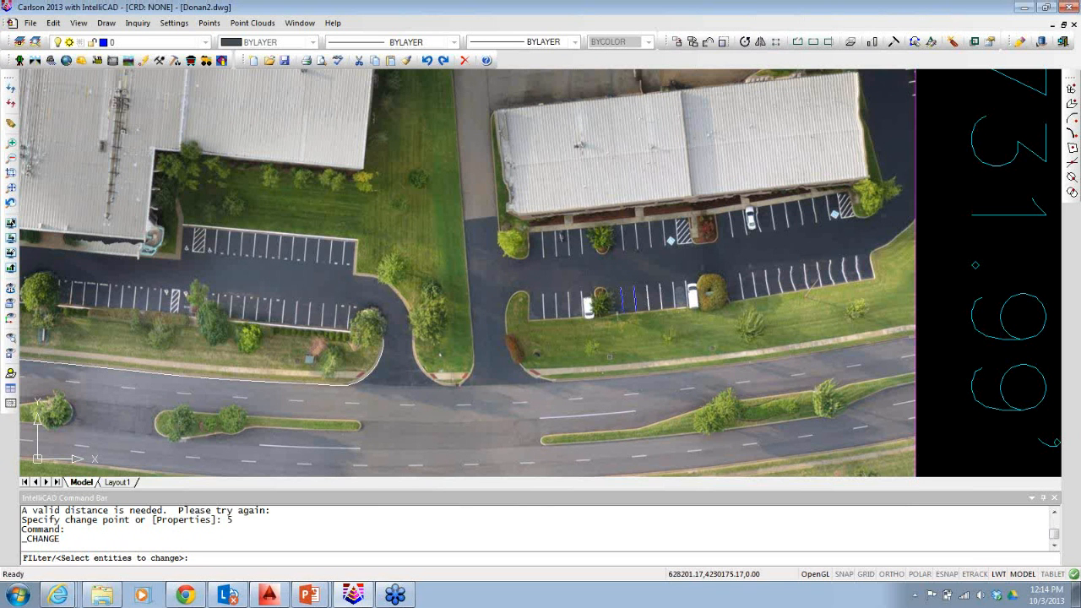
# In Carlson CAD, zoom into the parking area and window-select the two blue stripe lines for the Change command.
pyautogui.scroll(4, 629, 347)
pyautogui.click(725, 230)
pyautogui.click(659, 202)
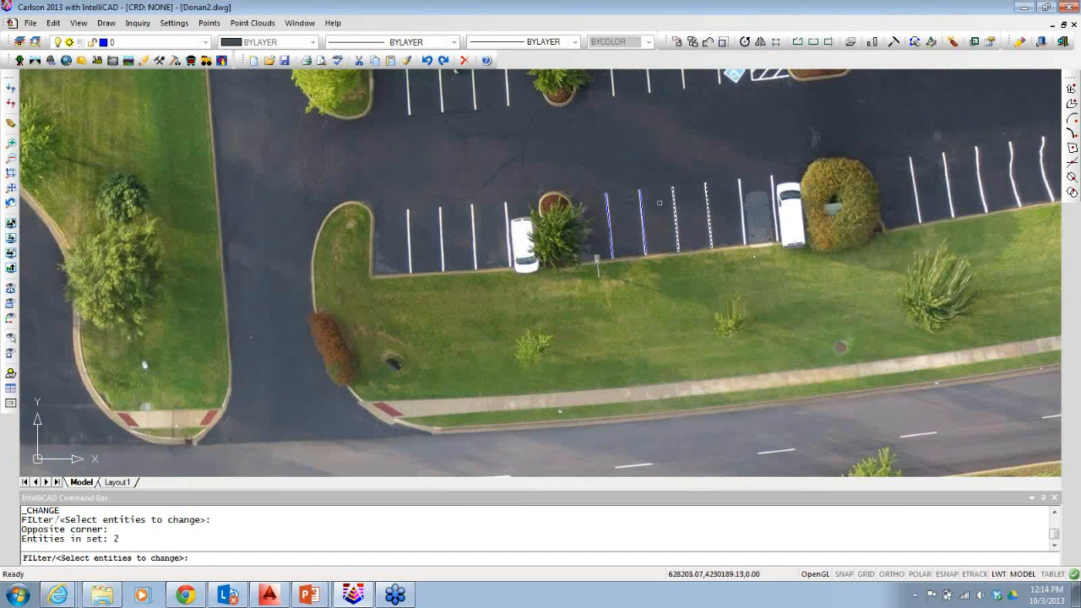
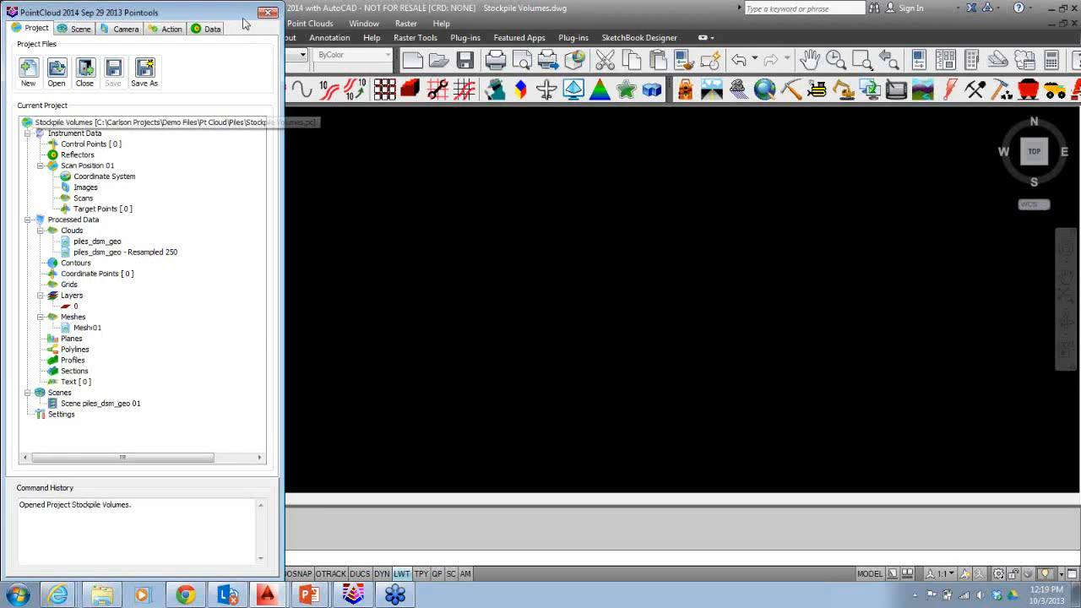
# Close the current project and create a new point cloud project named STk-2.
pyautogui.click(85, 71)
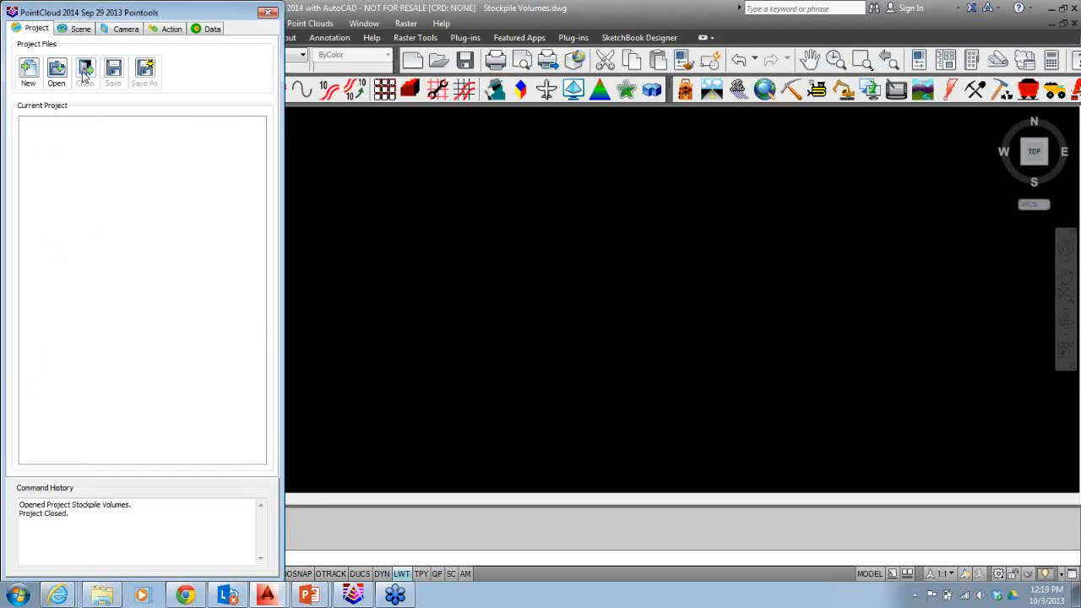
pyautogui.click(34, 80)
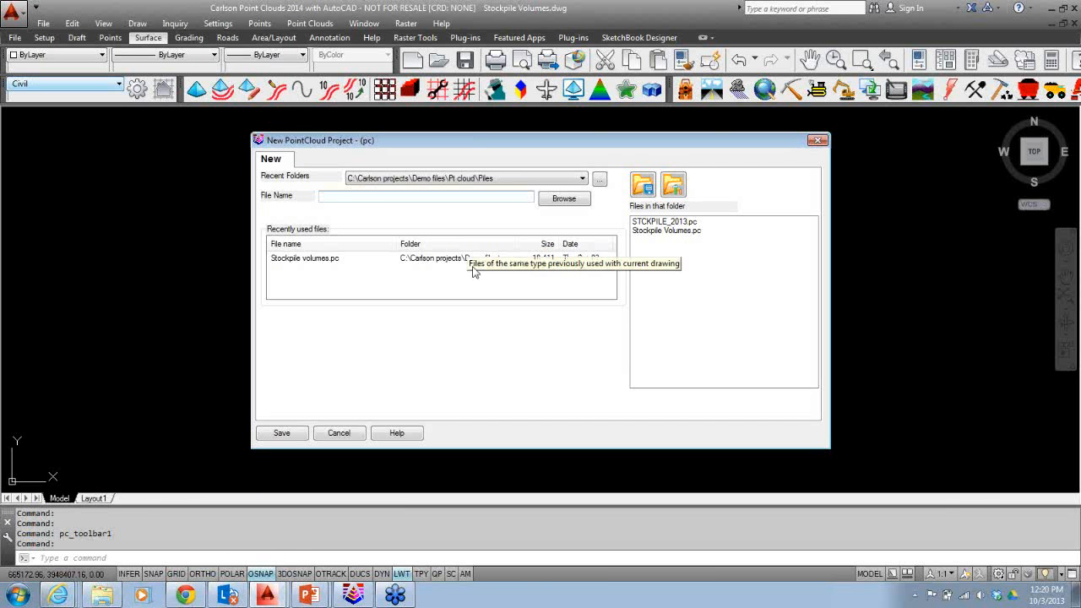
pyautogui.write('STk-2')
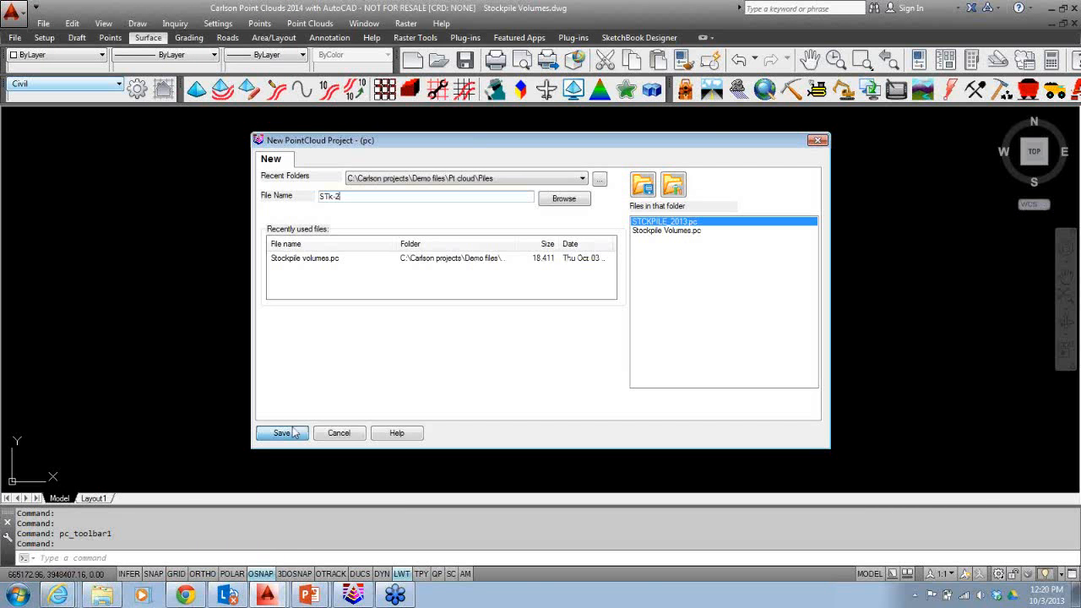
pyautogui.click(283, 433)
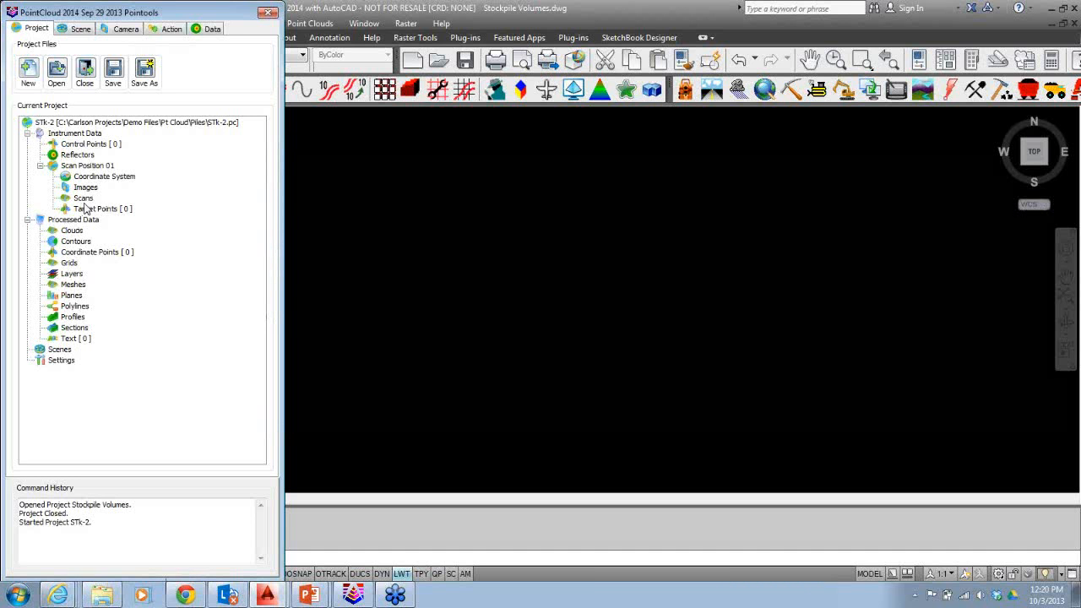
# Import the LIDAR file piles_dsm_geo.las into the project's Clouds.
pyautogui.rightClick(80, 231)
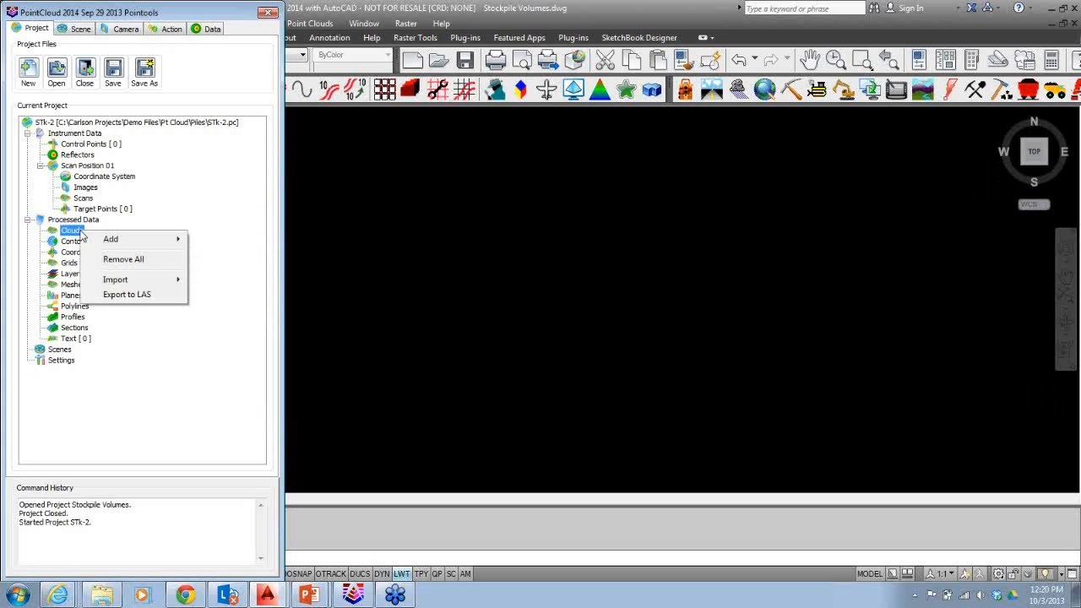
pyautogui.moveTo(116, 243)
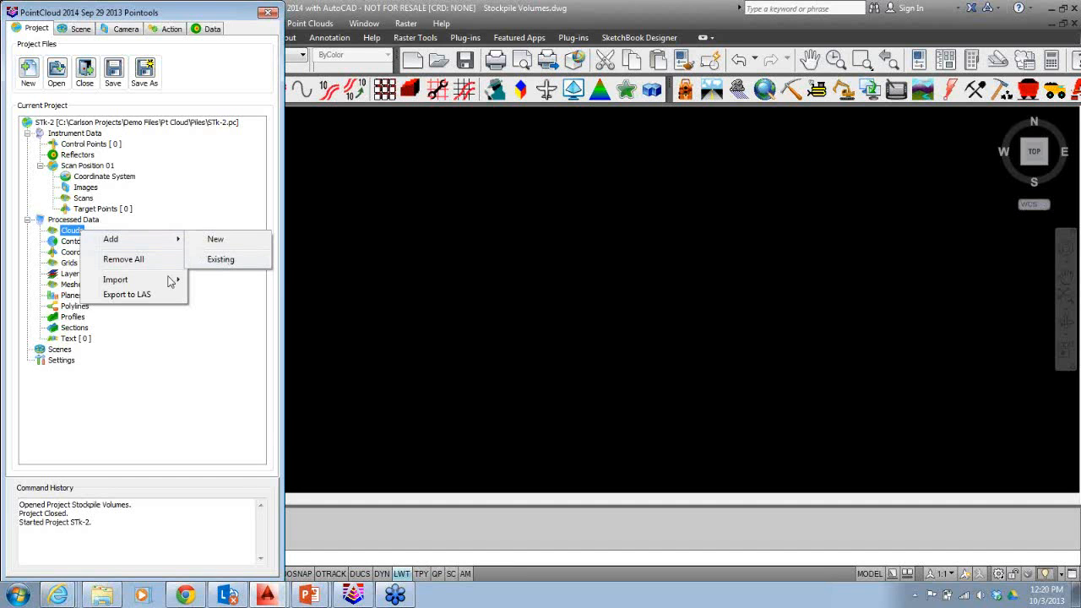
pyautogui.moveTo(184, 285)
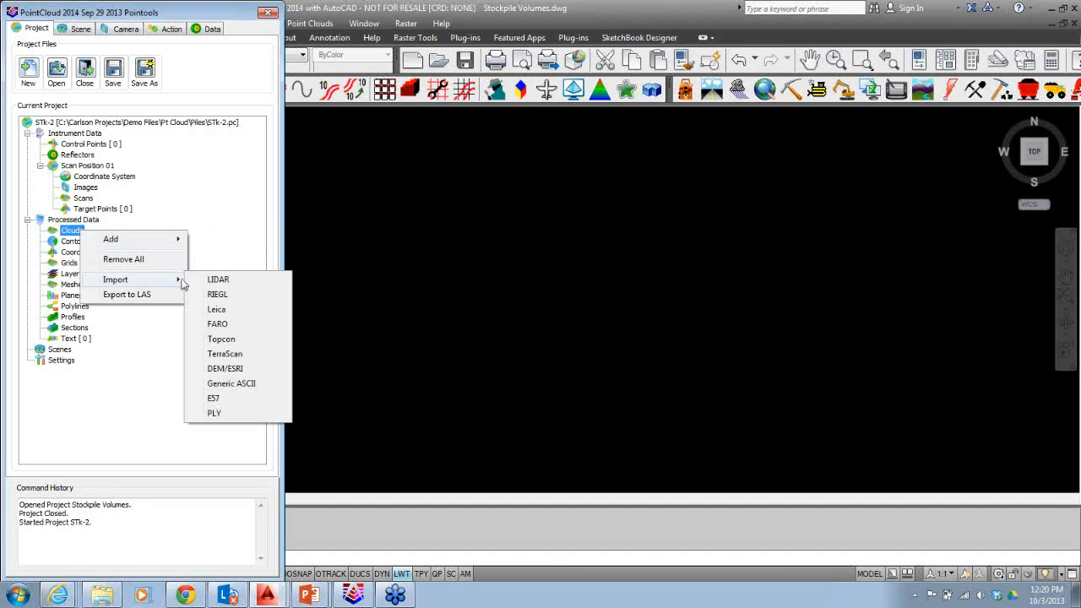
pyautogui.click(244, 286)
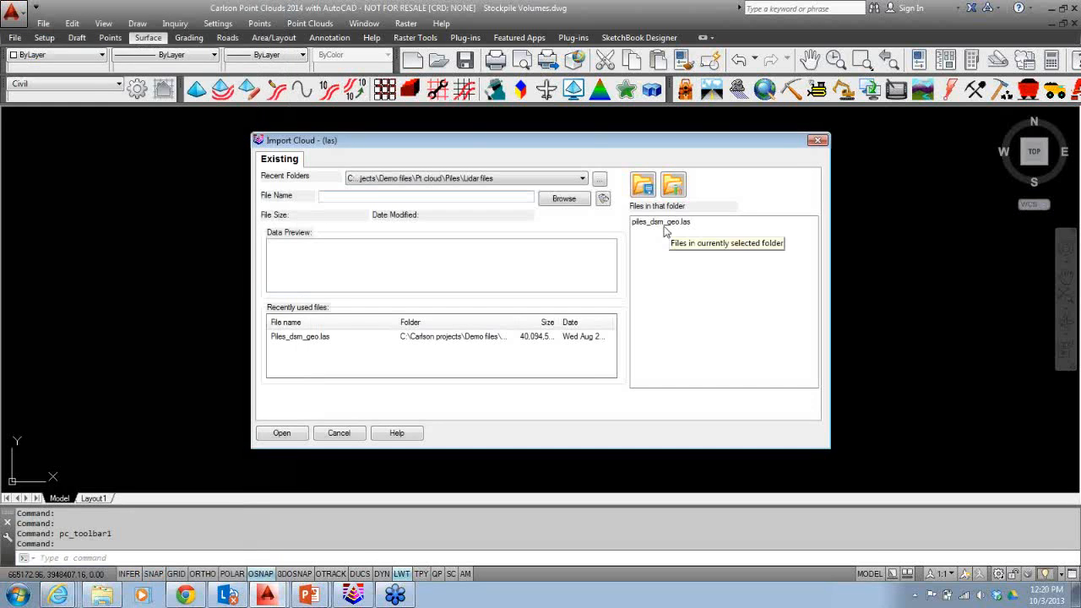
pyautogui.click(655, 221)
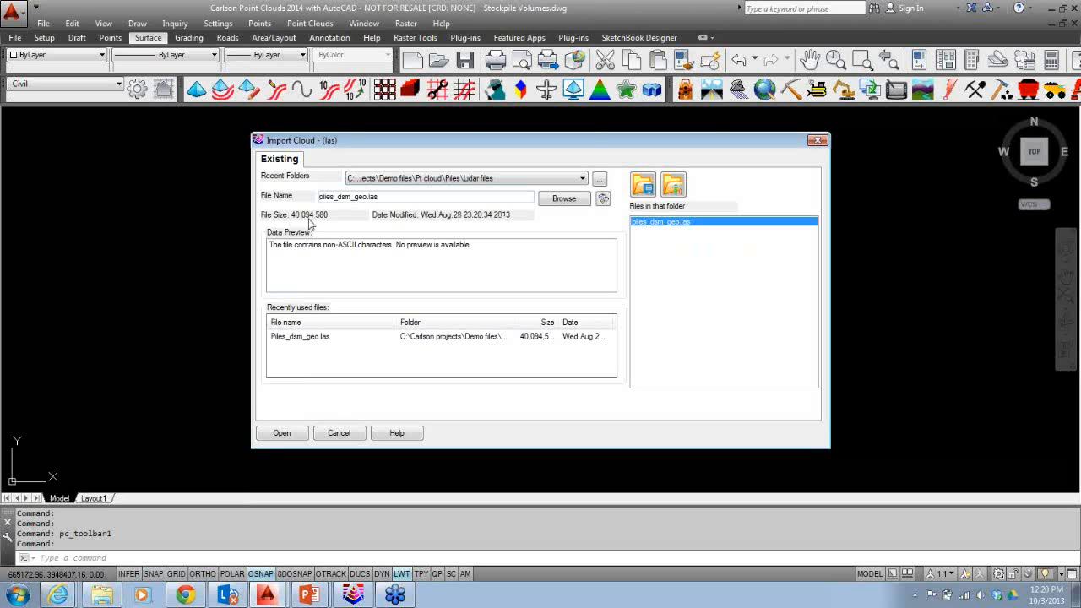
pyautogui.click(282, 433)
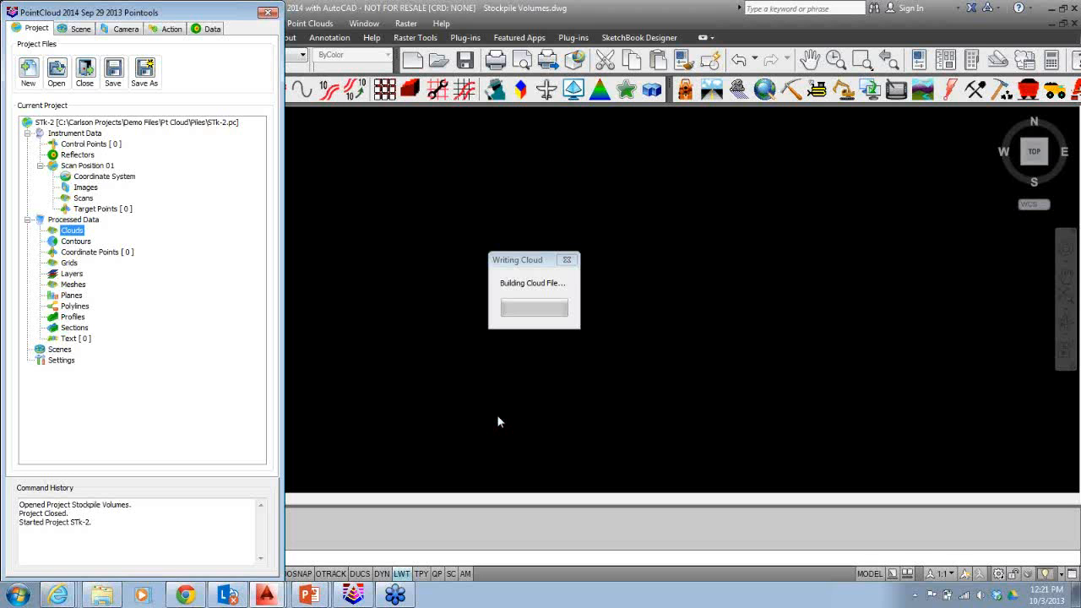
# Open the properties of the piles_dsm_geo cloud to review them, then close the dialog.
pyautogui.click(99, 242)
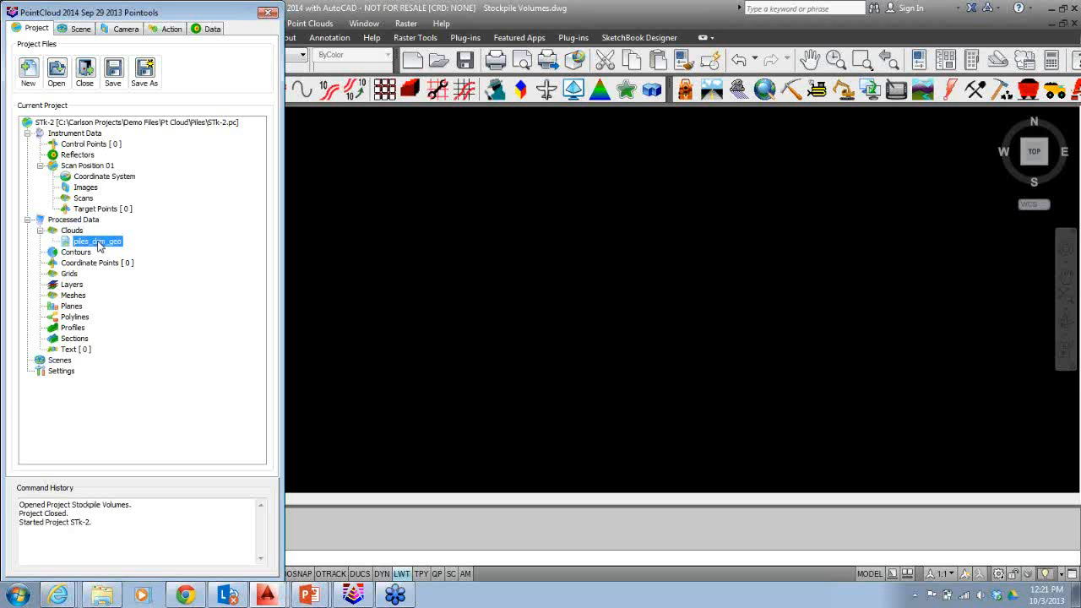
pyautogui.rightClick(98, 243)
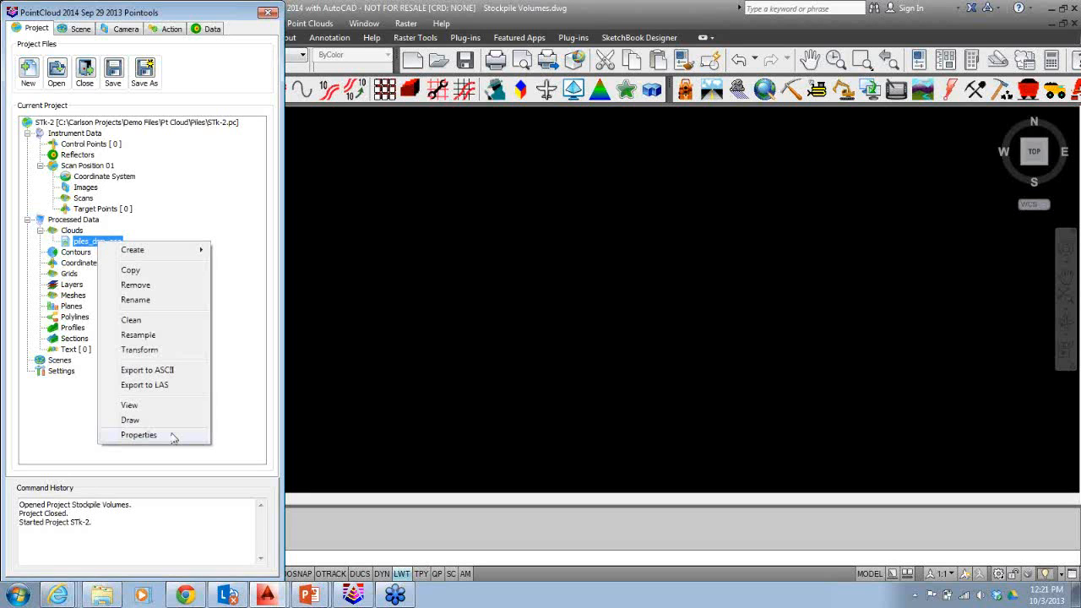
pyautogui.click(138, 435)
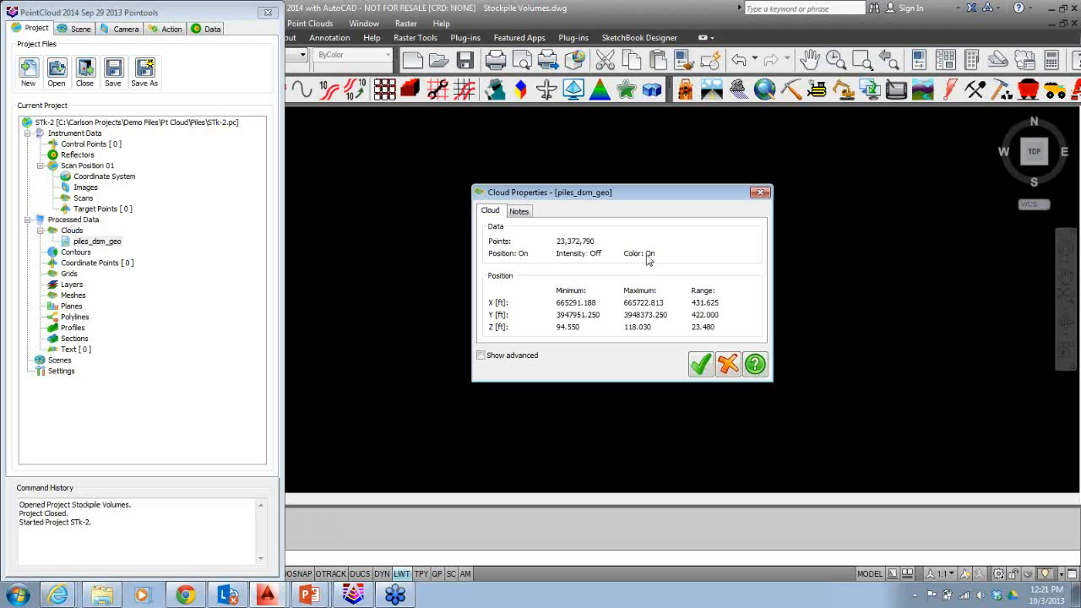
pyautogui.click(700, 364)
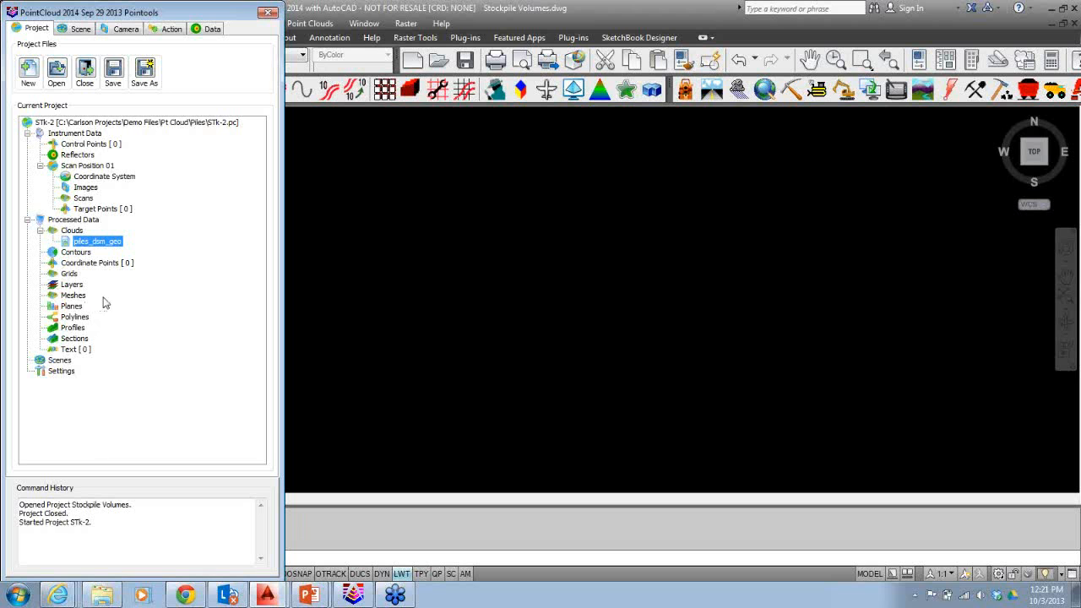
# View the piles_dsm_geo cloud in a new 3D scene with the Color category and Direct type.
pyautogui.rightClick(90, 245)
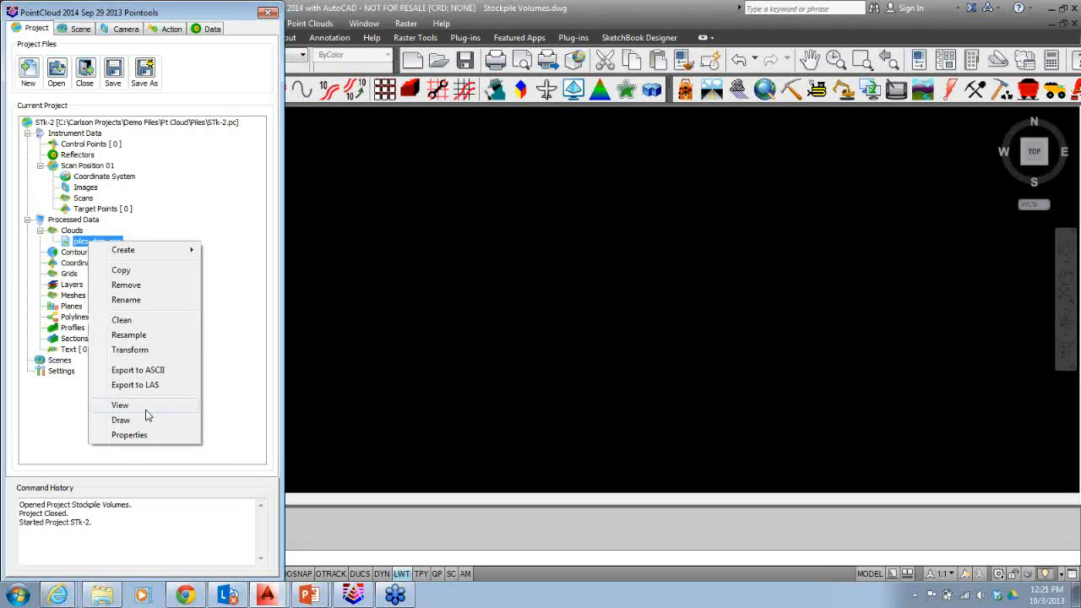
pyautogui.click(120, 405)
pyautogui.click(488, 380)
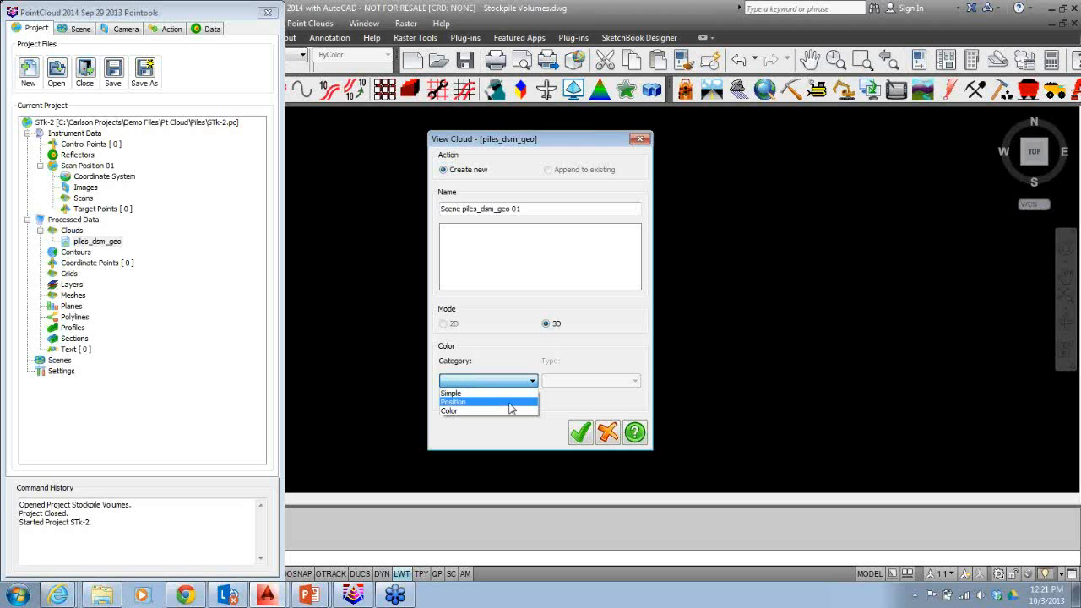
pyautogui.click(510, 412)
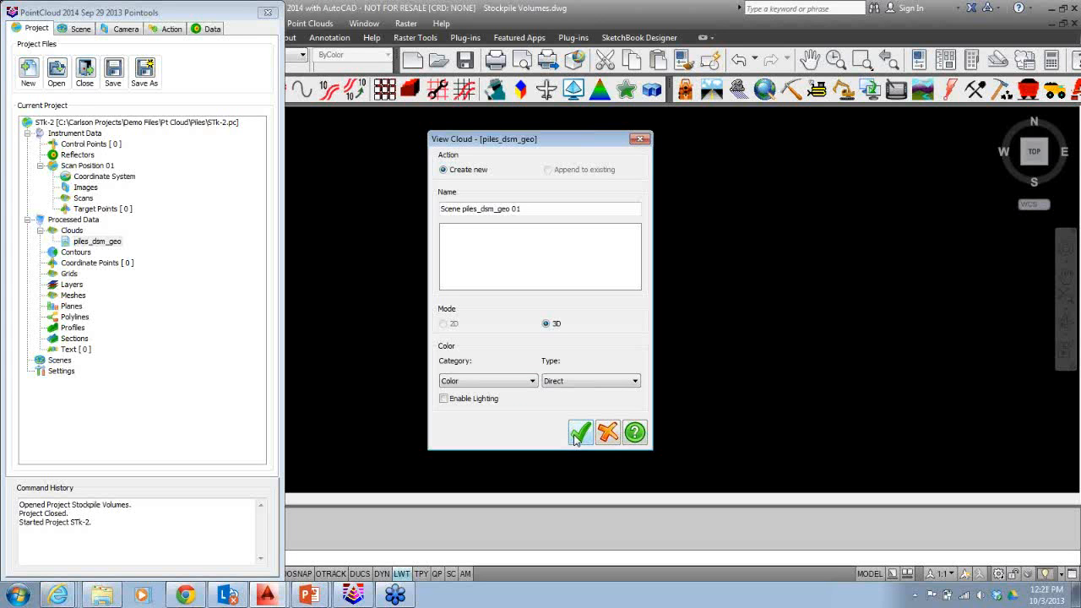
pyautogui.click(579, 434)
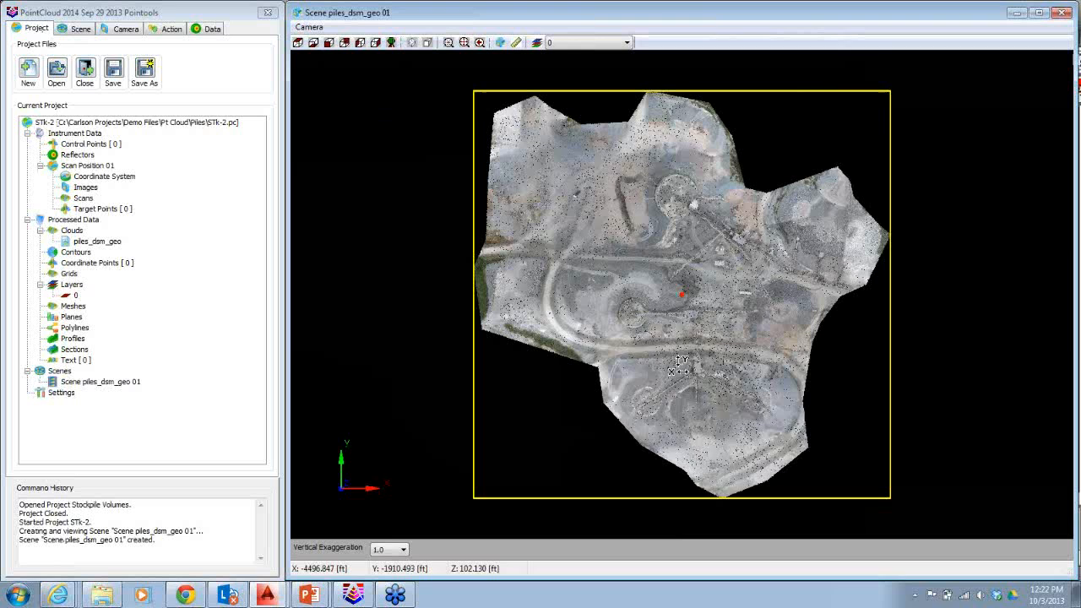
# Orbit the scene and switch between front, top and extents views to inspect the cloud in 3D.
pyautogui.moveTo(680, 369); pyautogui.dragTo(381, 518)
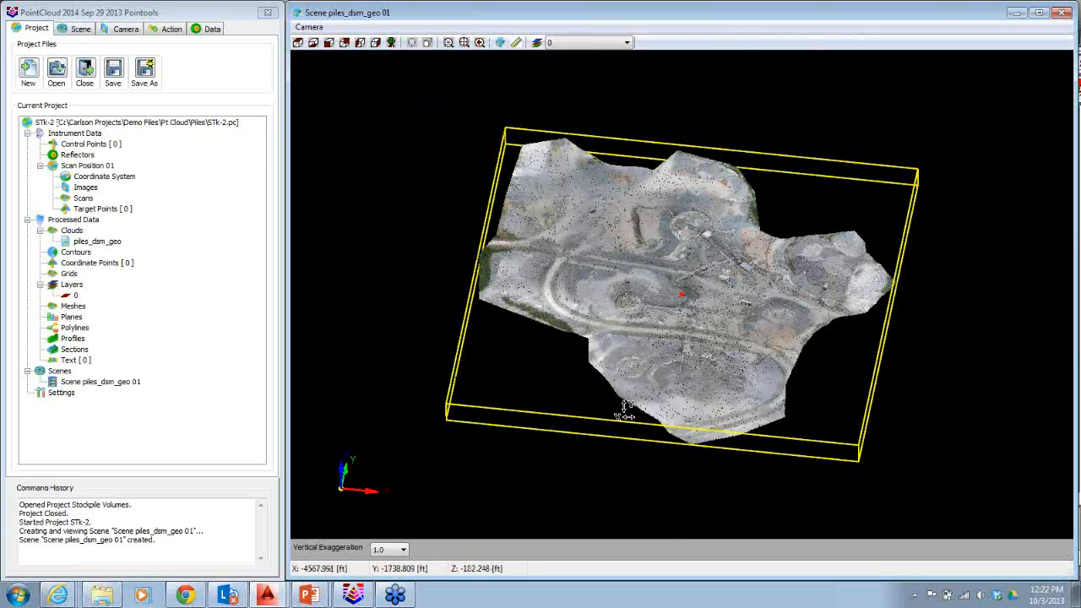
pyautogui.moveTo(625, 412); pyautogui.dragTo(691, 304)
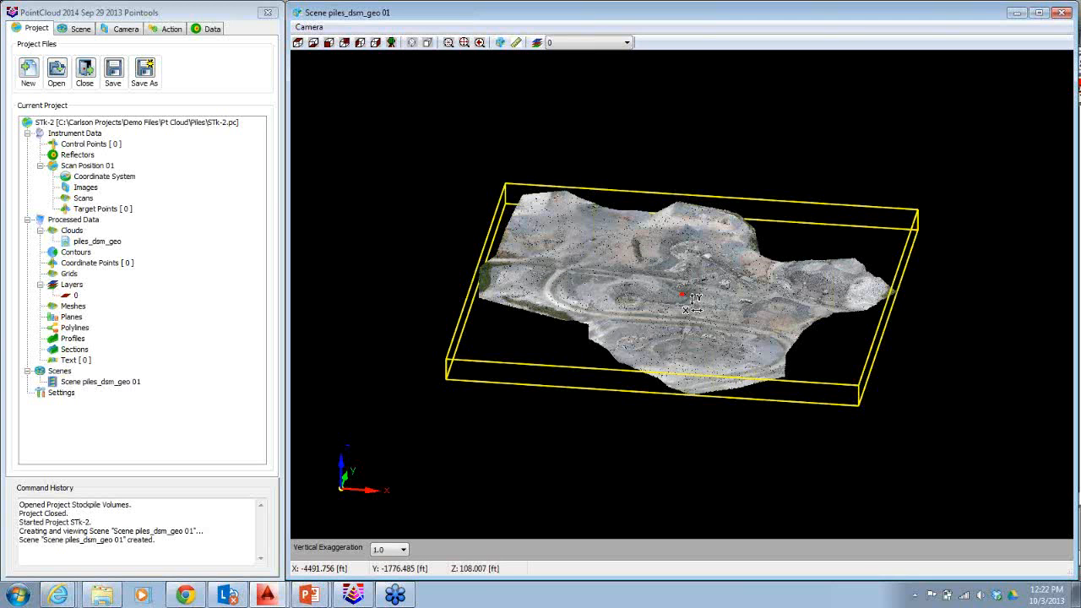
pyautogui.moveTo(691, 304); pyautogui.dragTo(591, 363)
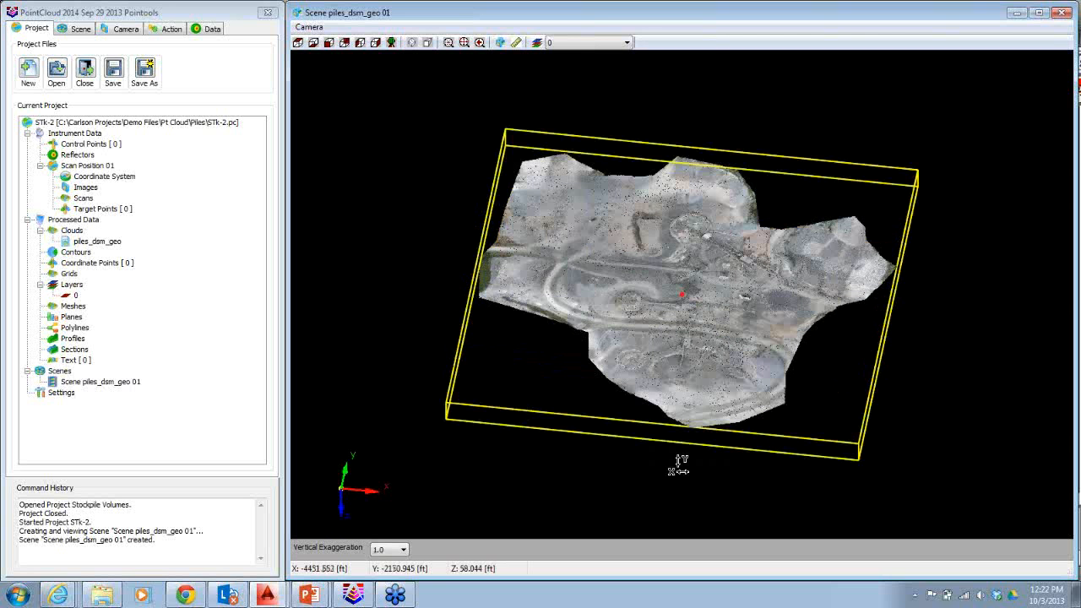
pyautogui.moveTo(679, 464); pyautogui.dragTo(659, 283)
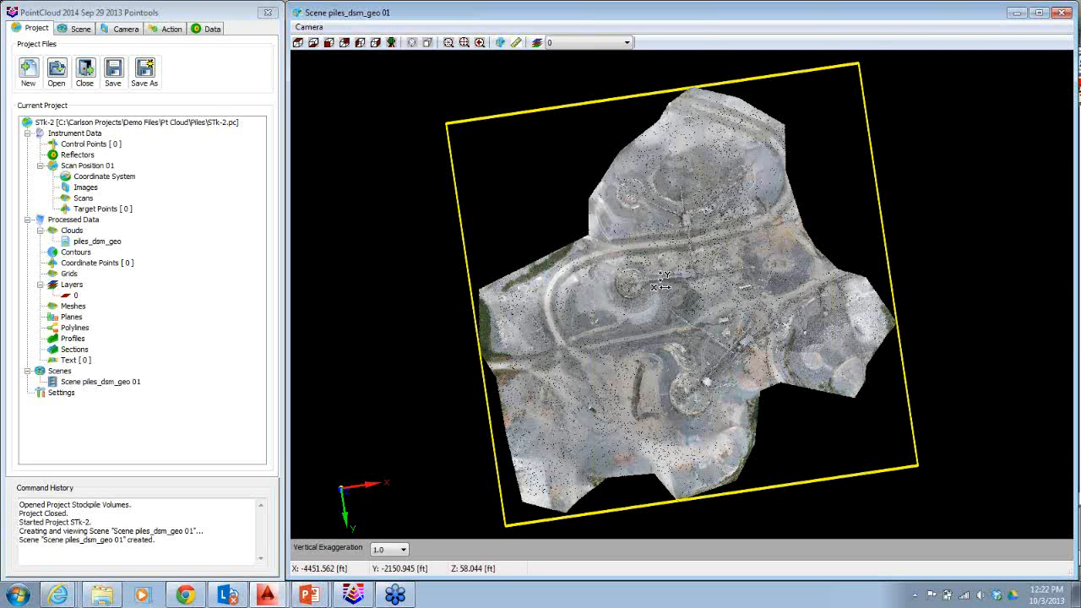
pyautogui.click(391, 42)
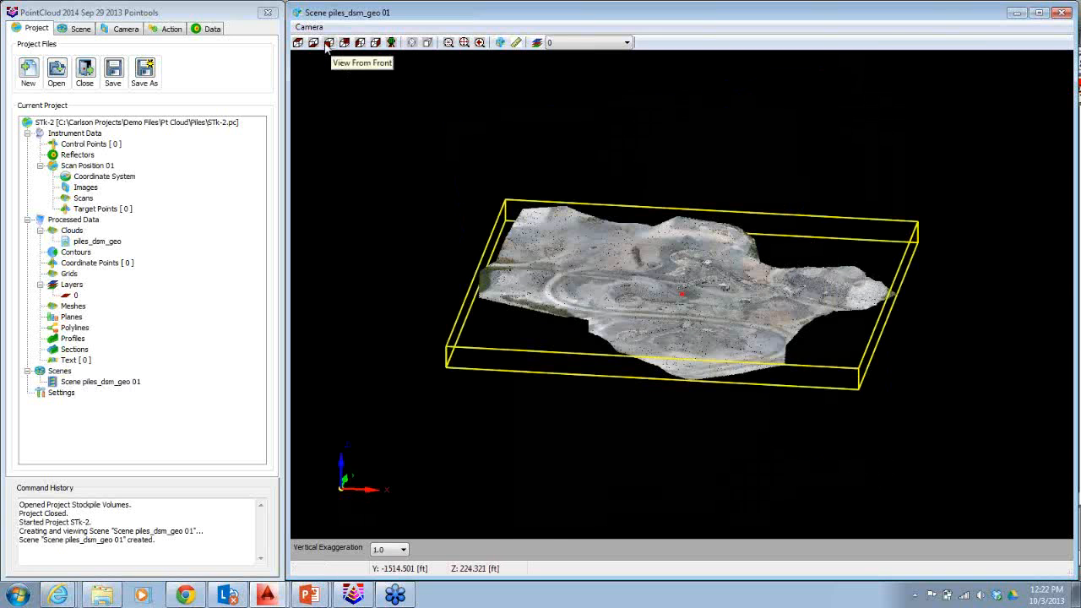
pyautogui.click(329, 42)
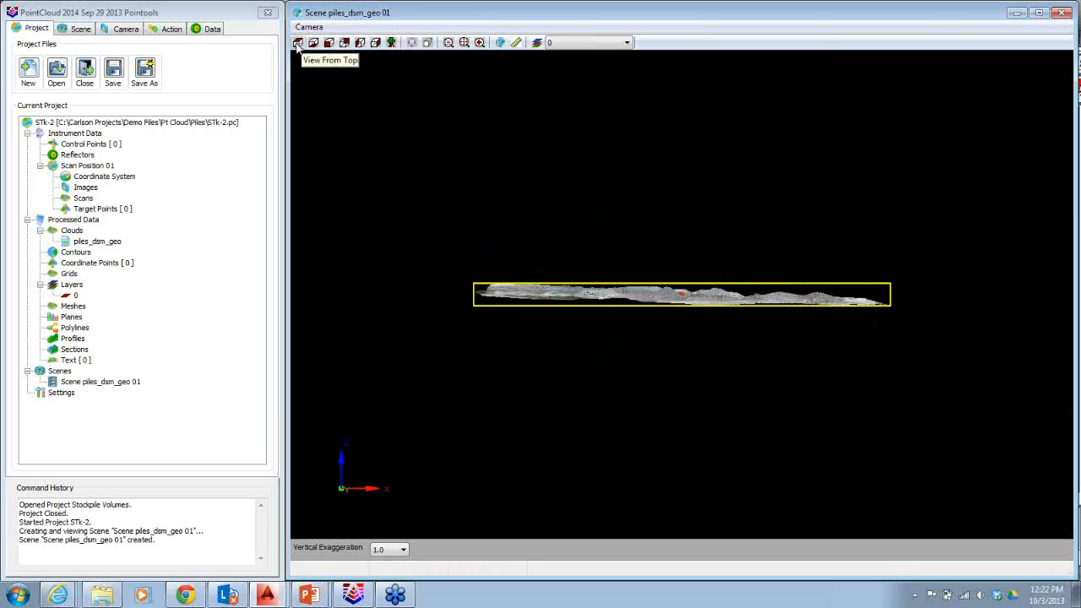
pyautogui.click(297, 42)
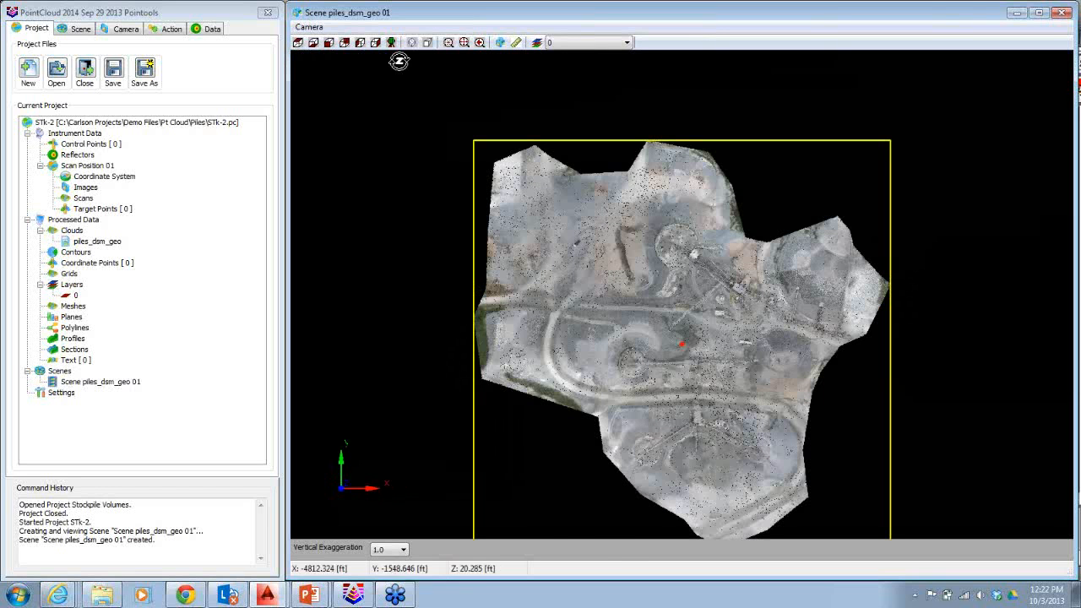
pyautogui.click(461, 43)
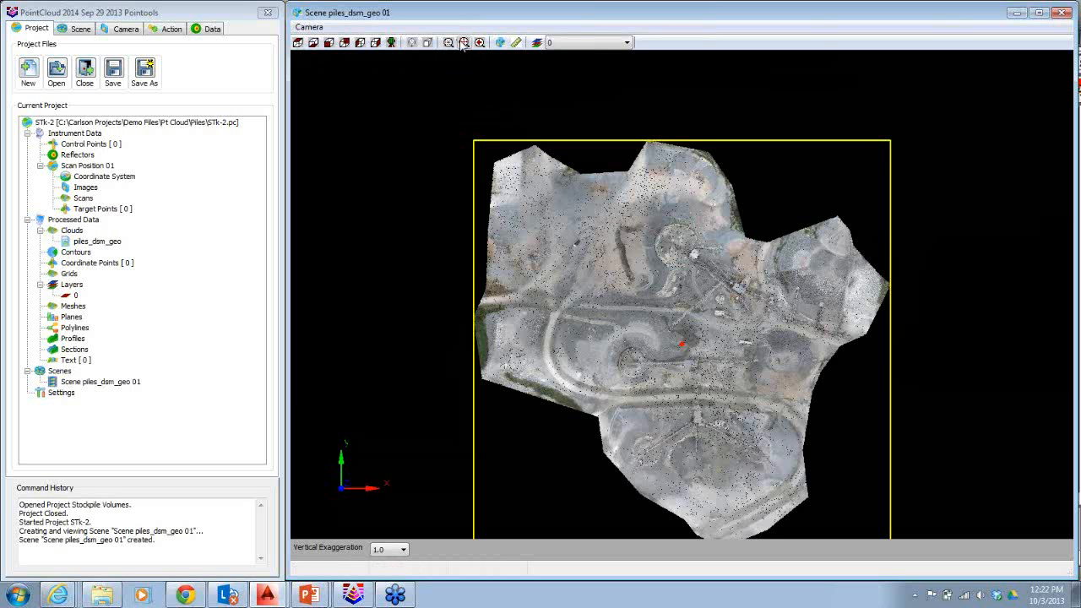
pyautogui.click(463, 43)
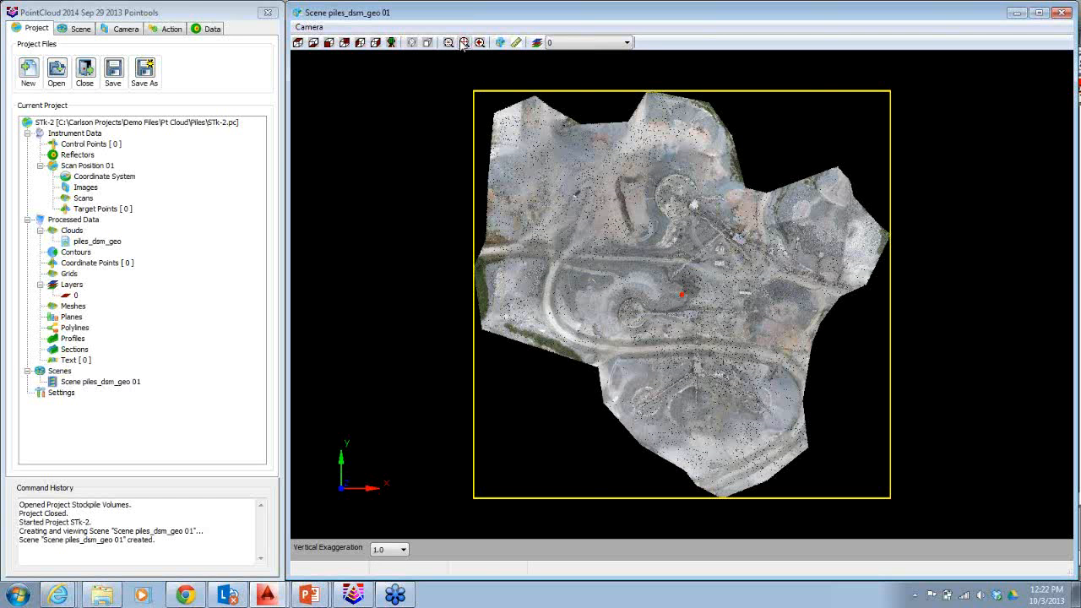
pyautogui.moveTo(715, 452); pyautogui.dragTo(715, 425)
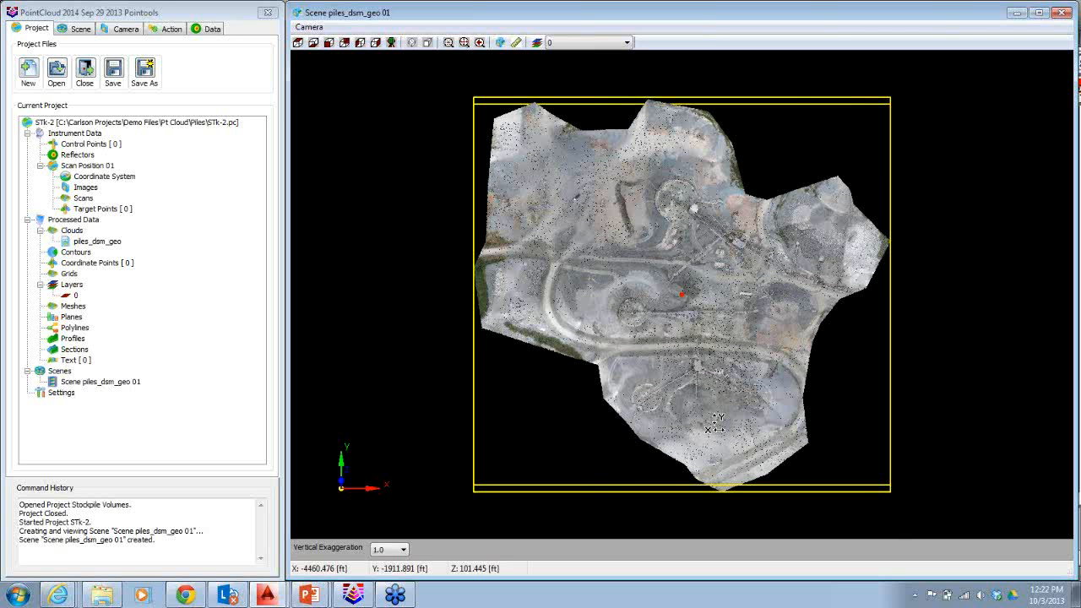
pyautogui.moveTo(715, 425); pyautogui.dragTo(841, 372)
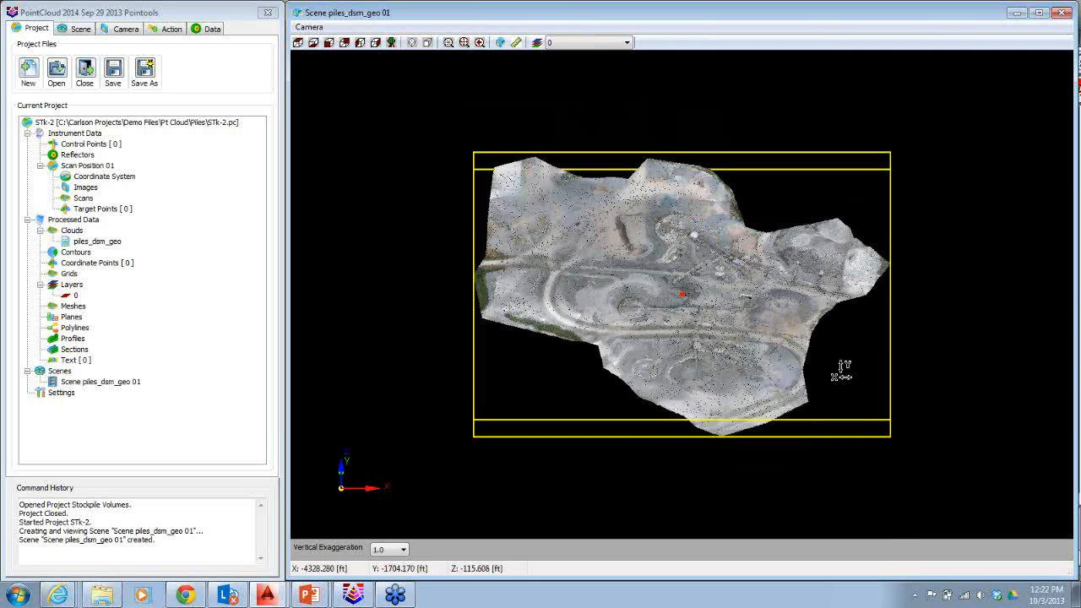
pyautogui.moveTo(841, 372); pyautogui.dragTo(691, 306)
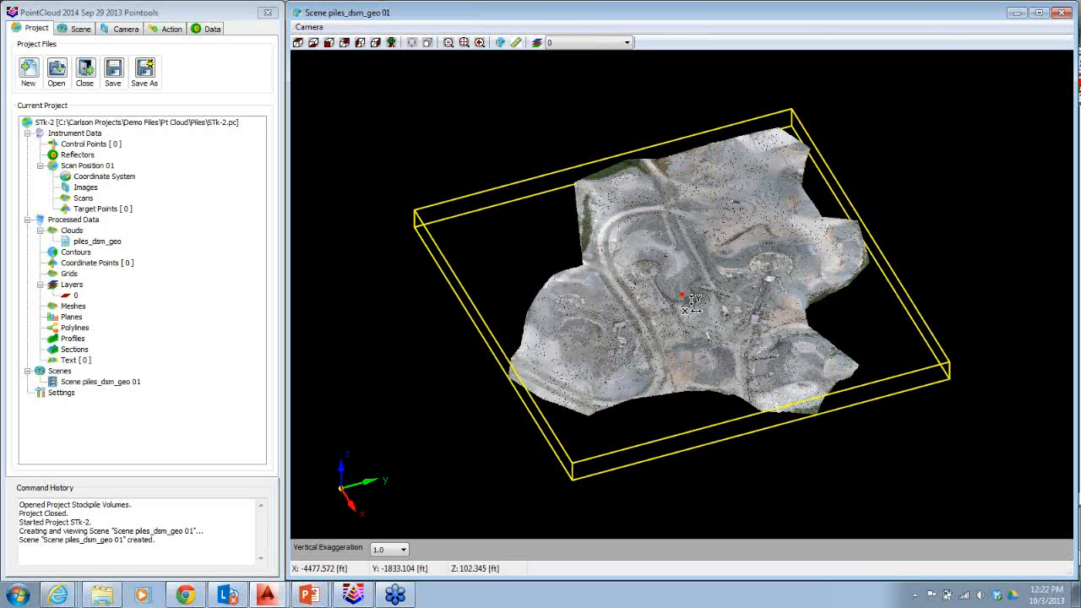
# Set the camera pivot to Custom, pick a pivot position on the cloud, and orbit around it.
pyautogui.click(127, 32)
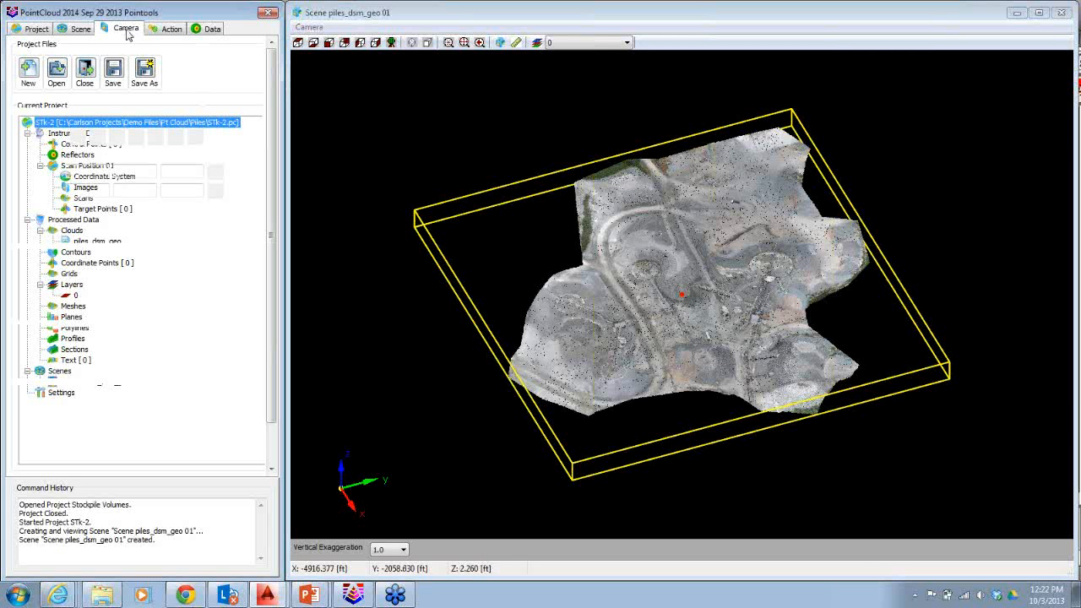
pyautogui.click(200, 271)
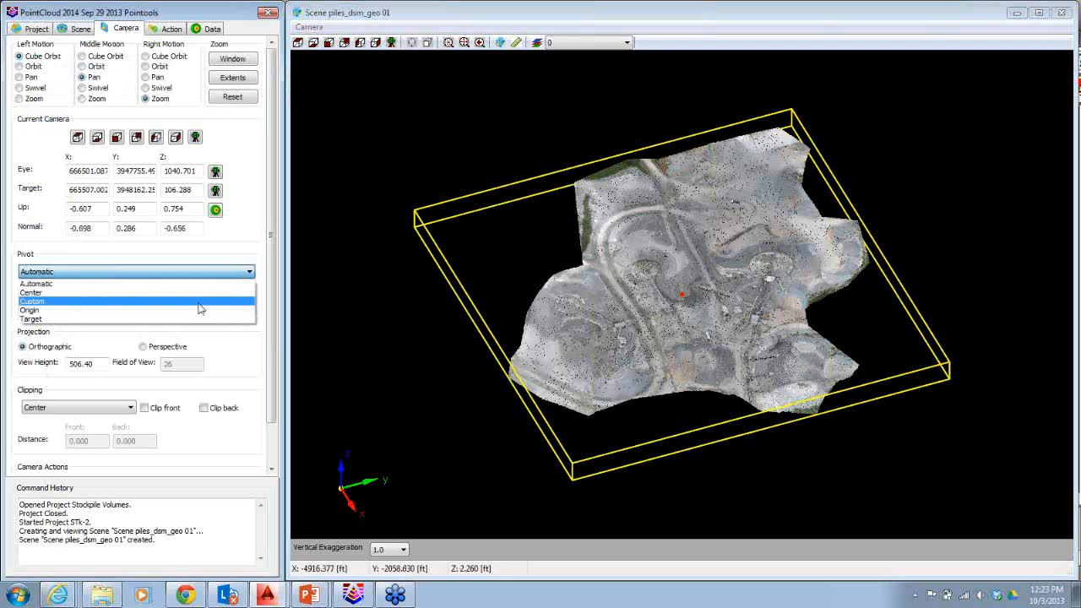
pyautogui.click(199, 301)
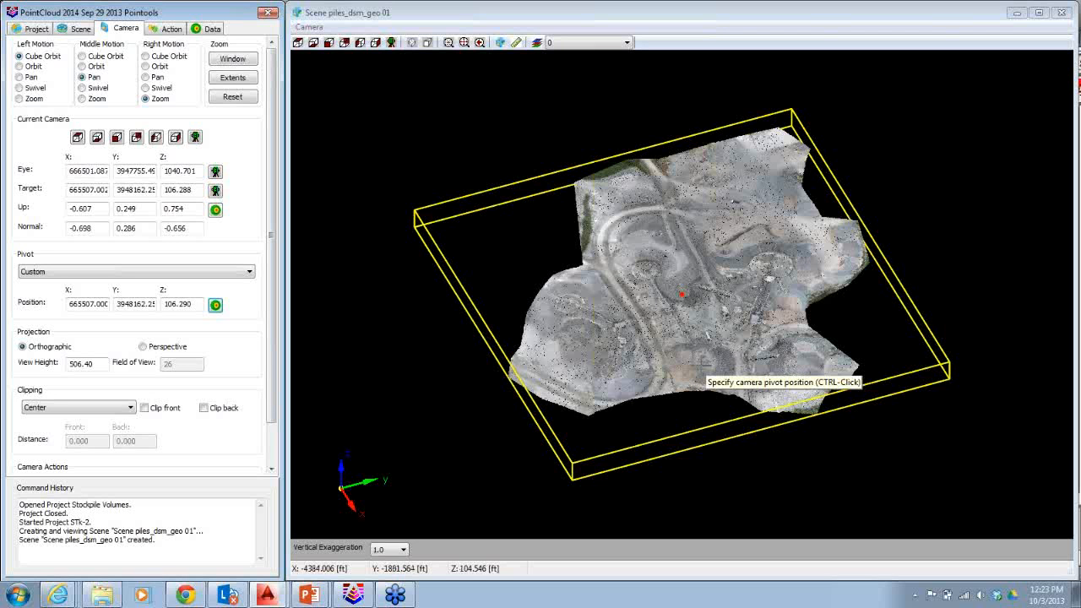
pyautogui.keyDown('ctrl'); pyautogui.click(703, 364); pyautogui.keyUp('ctrl')
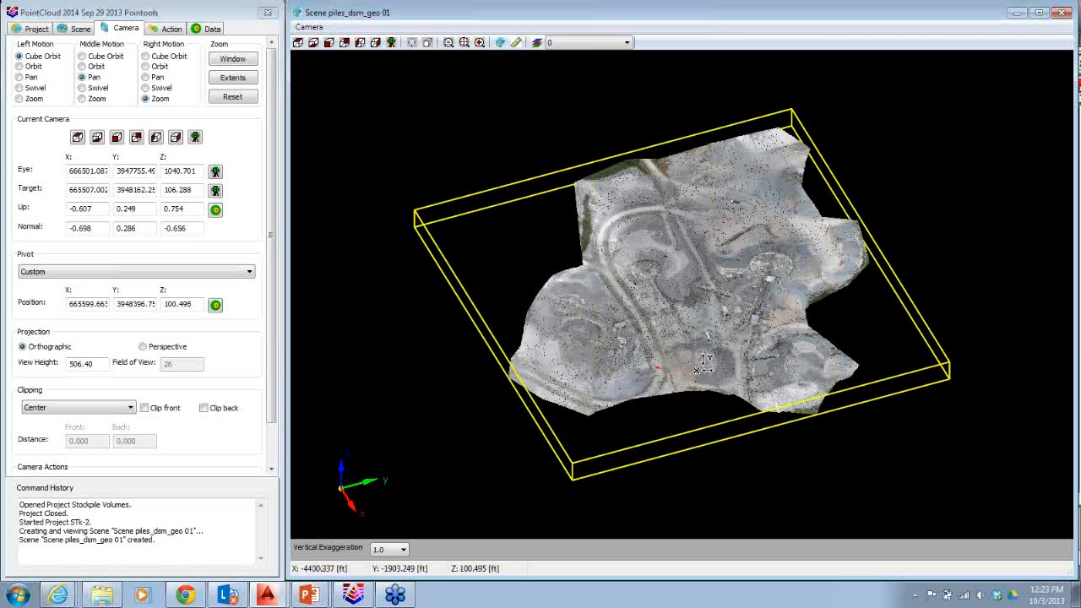
pyautogui.moveTo(705, 363); pyautogui.dragTo(672, 401)
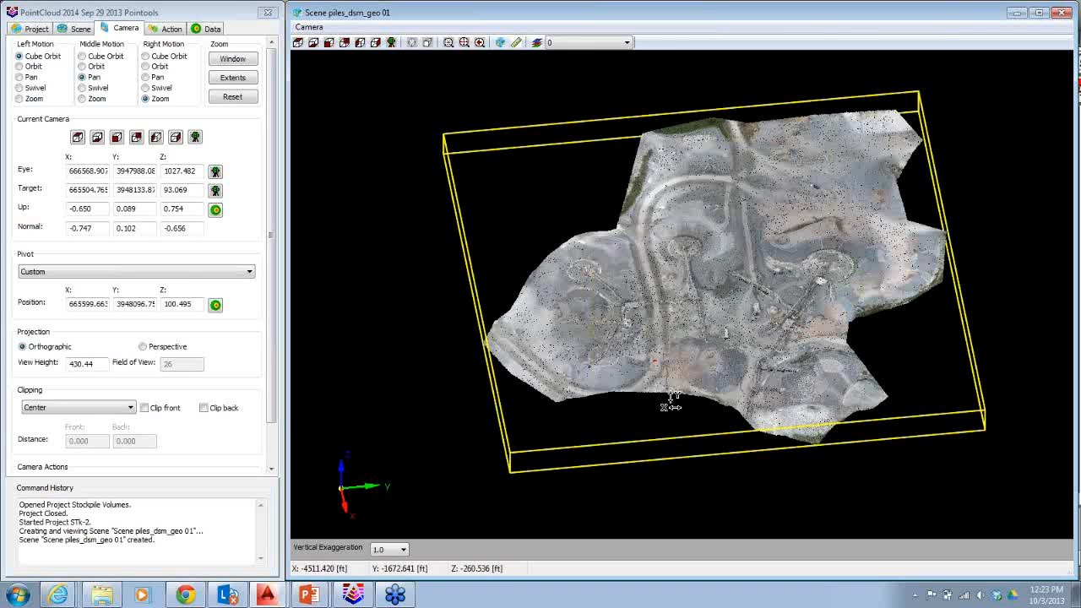
# Zoom into the cloud in the scene and open the vertical exaggeration options.
pyautogui.moveTo(671, 404); pyautogui.dragTo(633, 366)
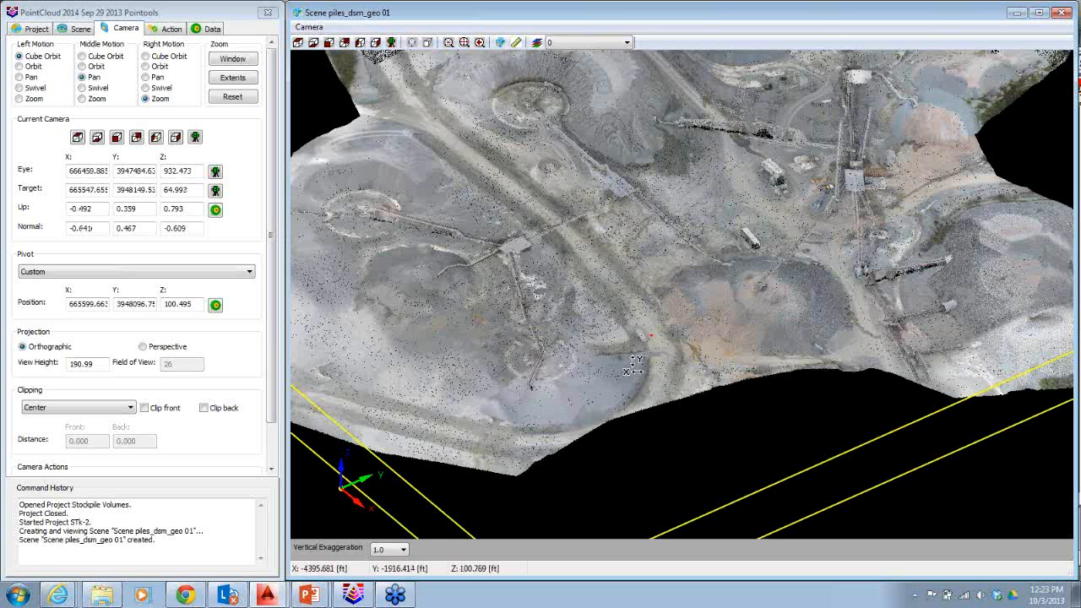
pyautogui.click(388, 549)
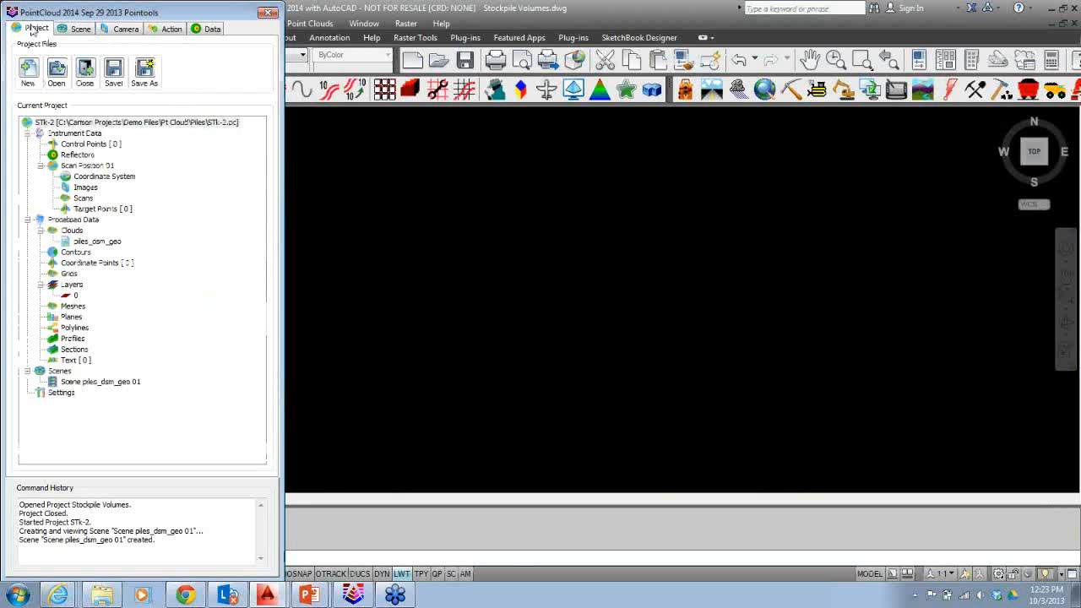
# Resample the piles_dsm_geo cloud with a step of 250, naming it piles_dsm_geo - Resampled 250.
pyautogui.click(105, 242)
pyautogui.rightClick(108, 245)
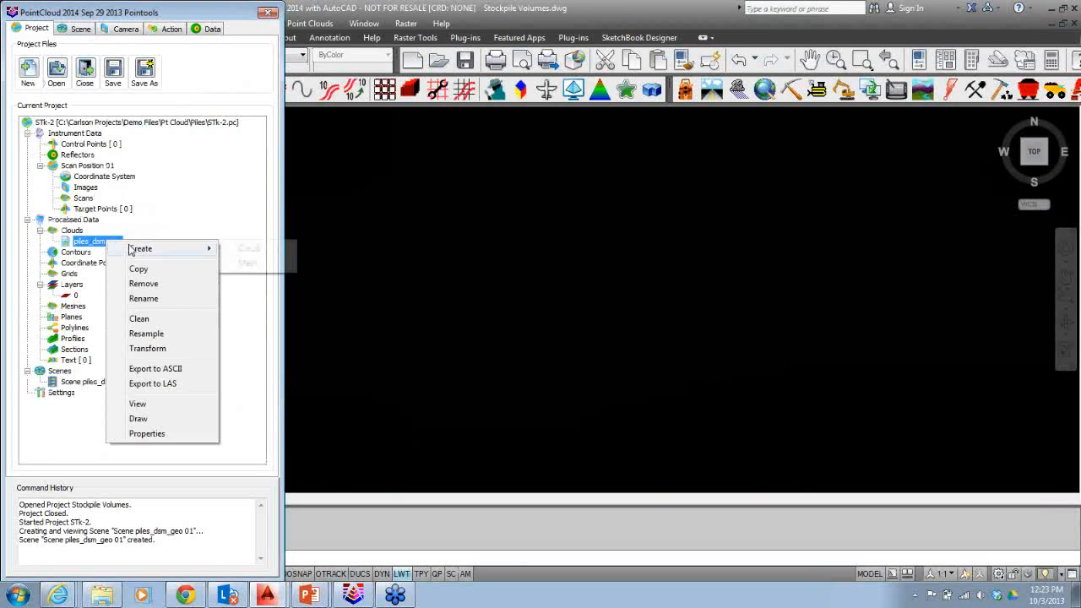
pyautogui.click(147, 333)
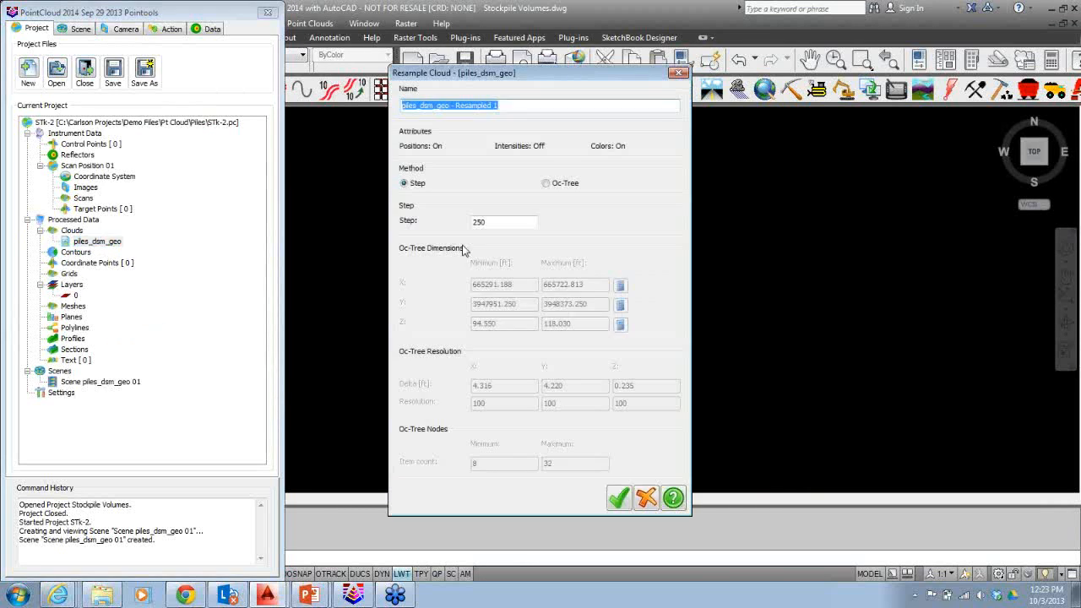
pyautogui.click(510, 107)
pyautogui.write('250')
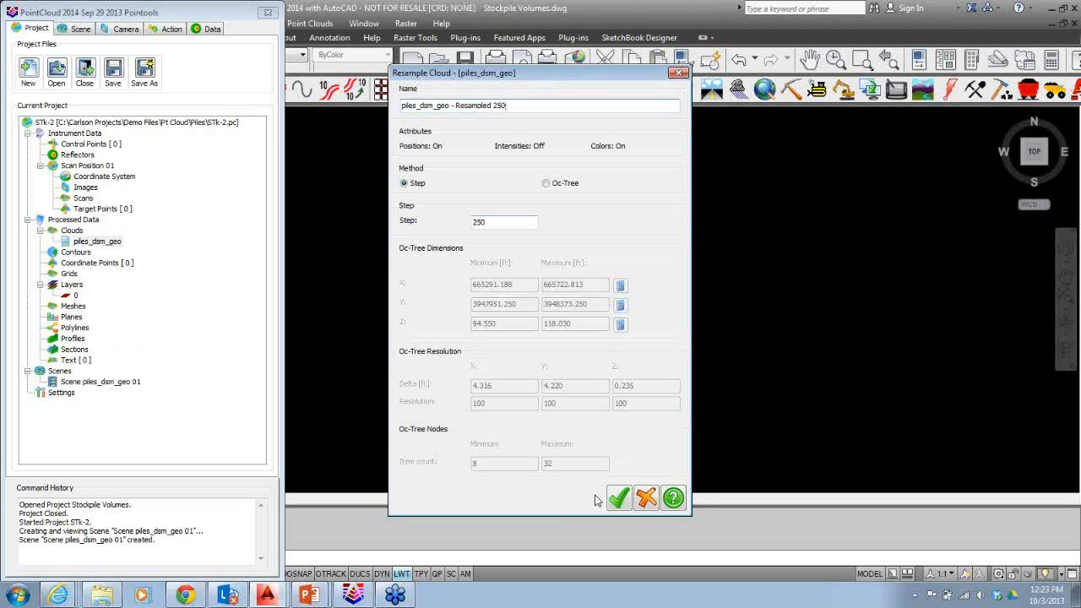
pyautogui.click(617, 499)
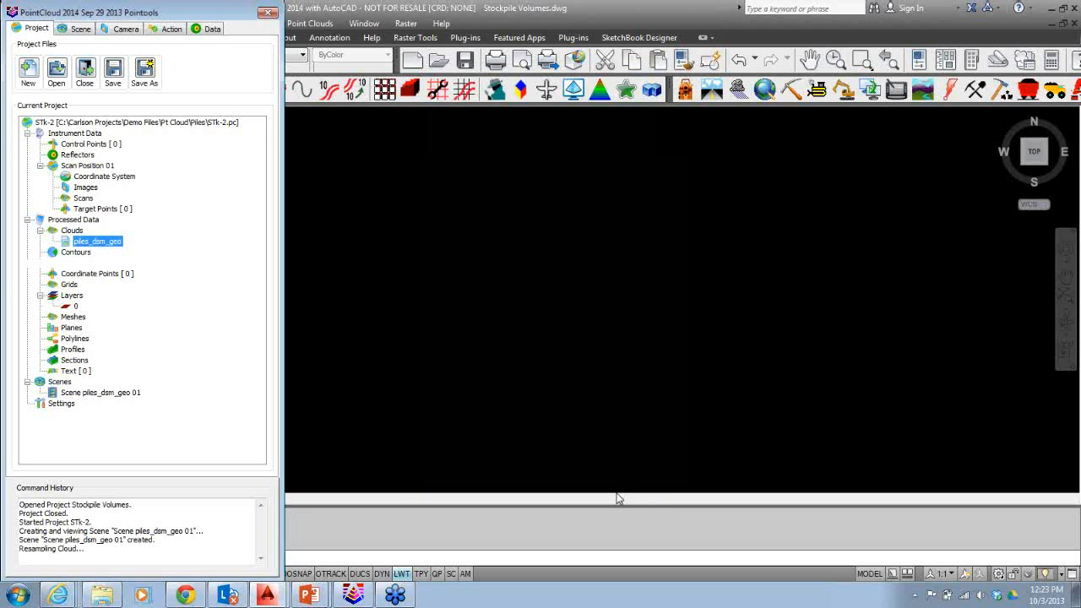
# Open the resampled cloud's properties, then create a new mesh named Mesh 01 from it with default settings.
pyautogui.rightClick(163, 252)
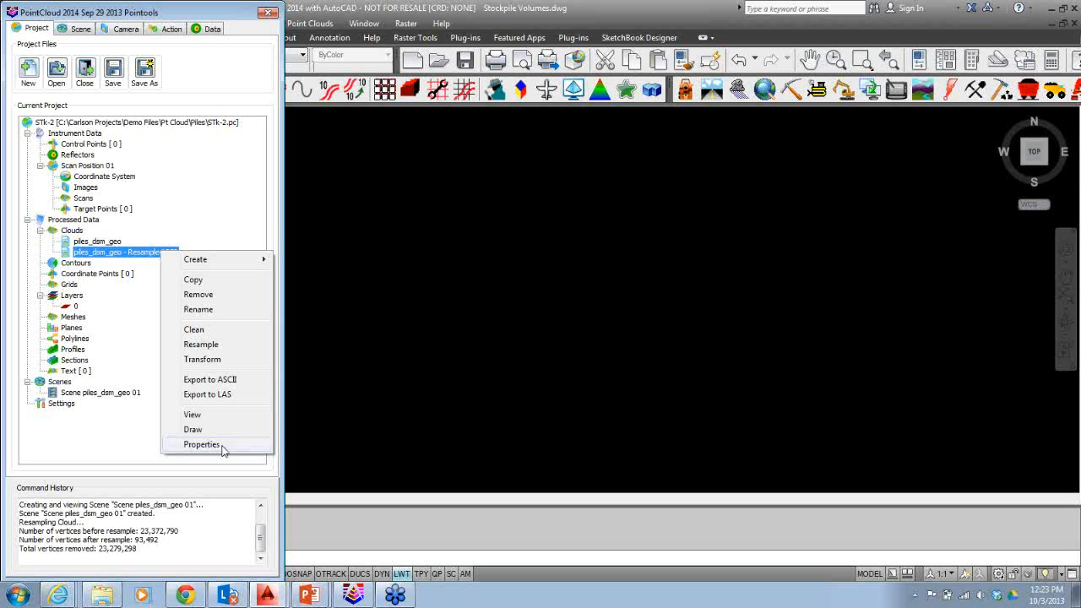
pyautogui.click(202, 444)
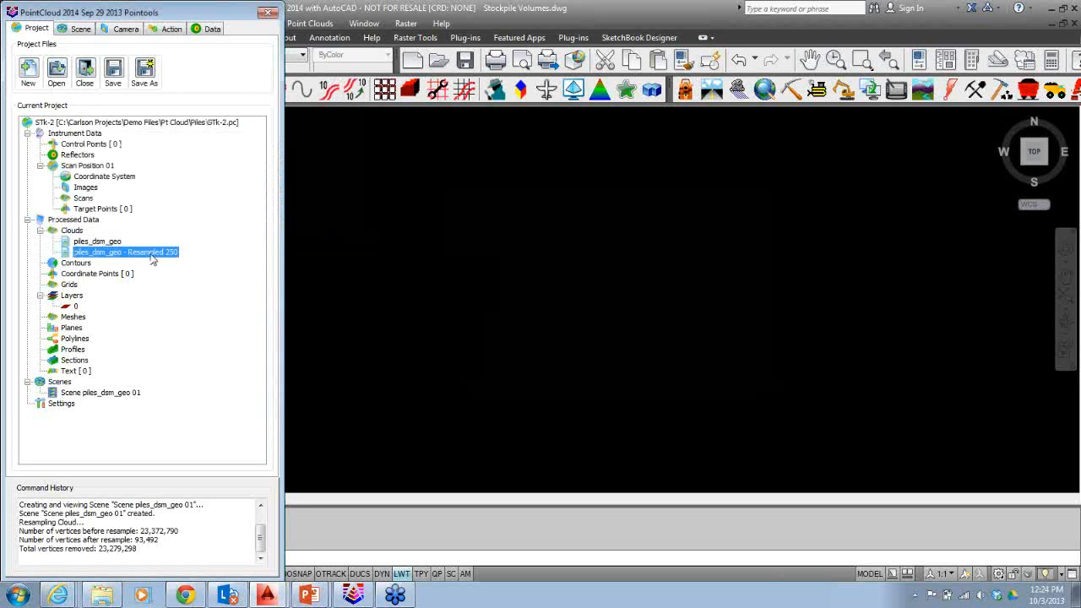
pyautogui.rightClick(152, 259)
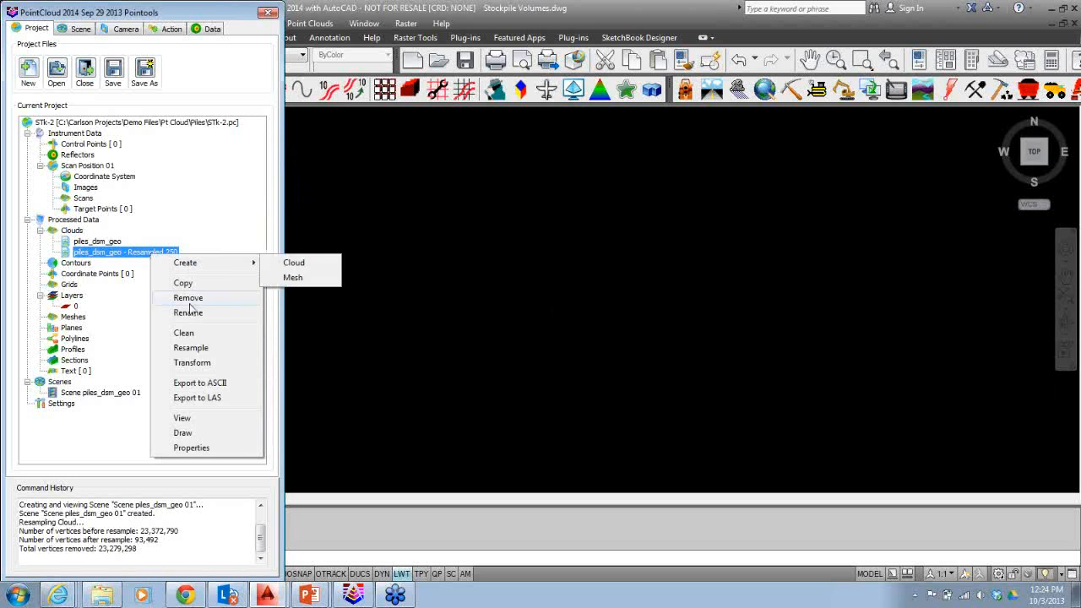
pyautogui.moveTo(226, 267)
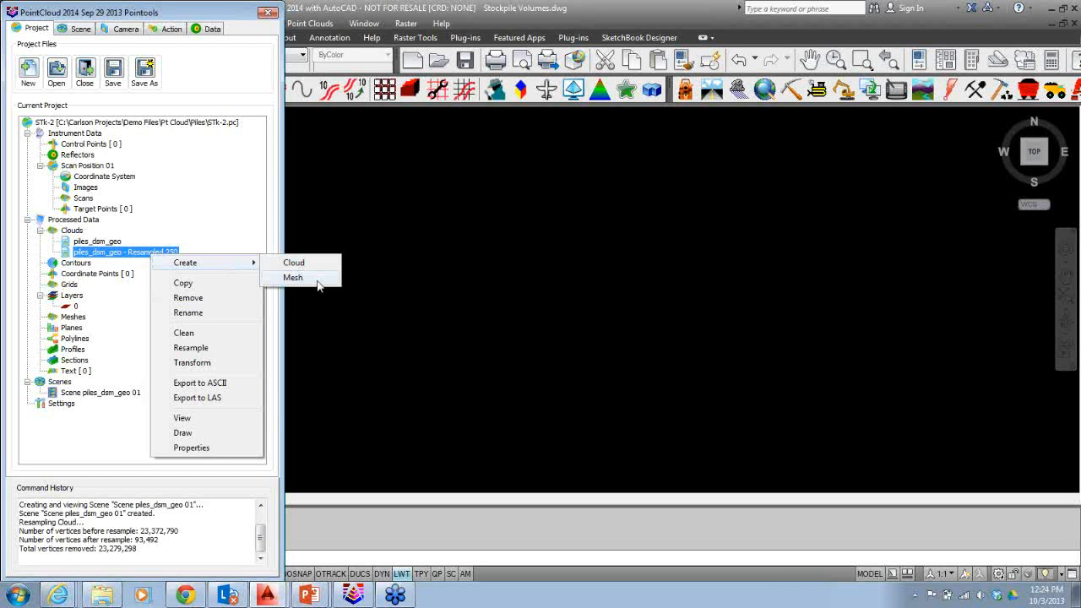
pyautogui.click(292, 278)
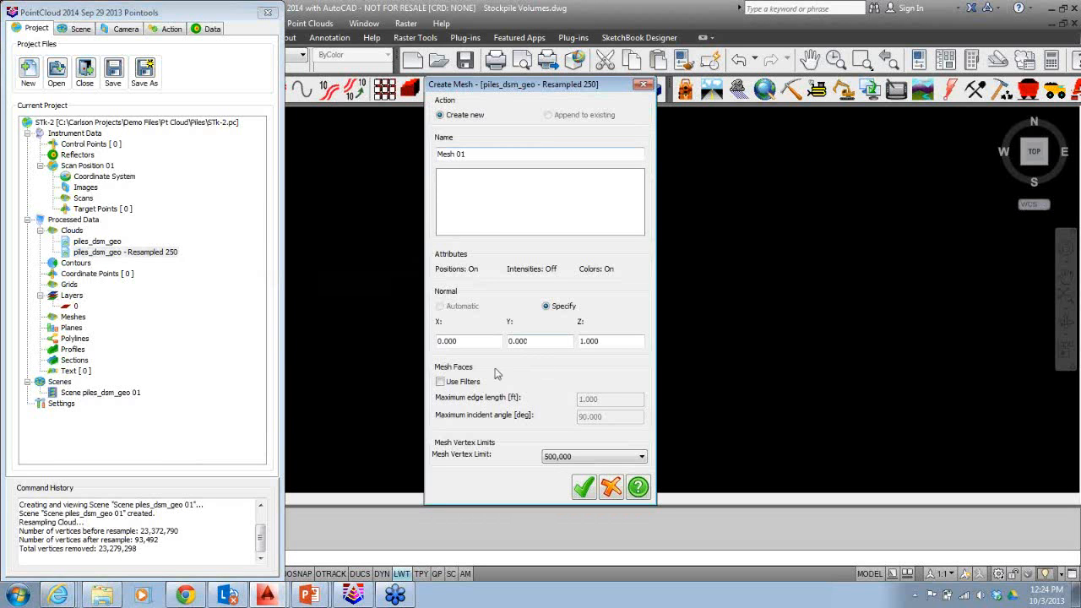
pyautogui.click(582, 486)
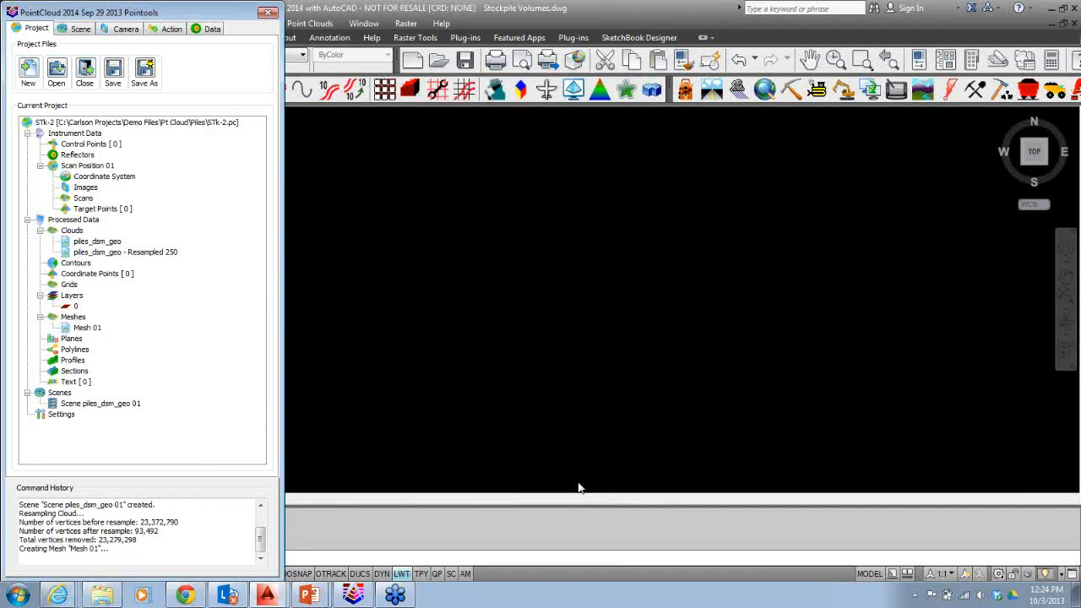
# Export Mesh 01 as a TIN file named STK2.tin in the Piles folder.
pyautogui.click(91, 329)
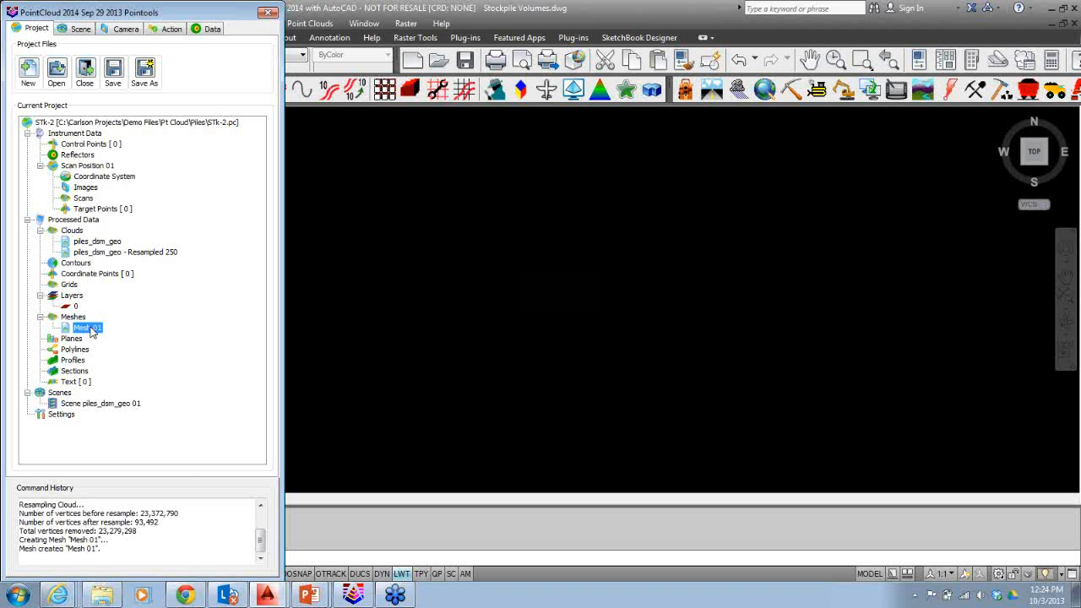
pyautogui.rightClick(92, 331)
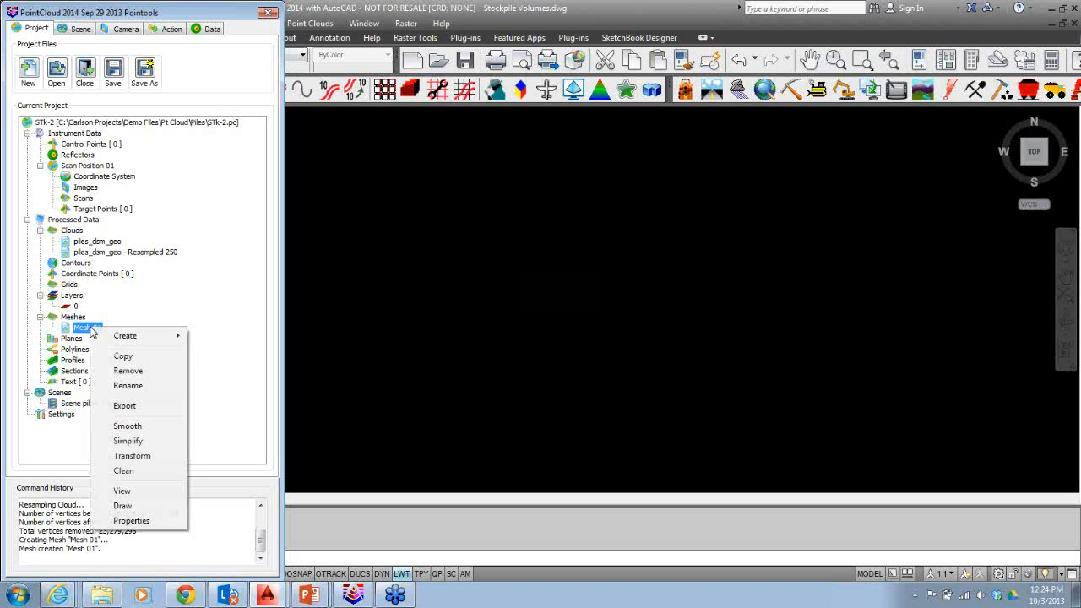
pyautogui.click(127, 406)
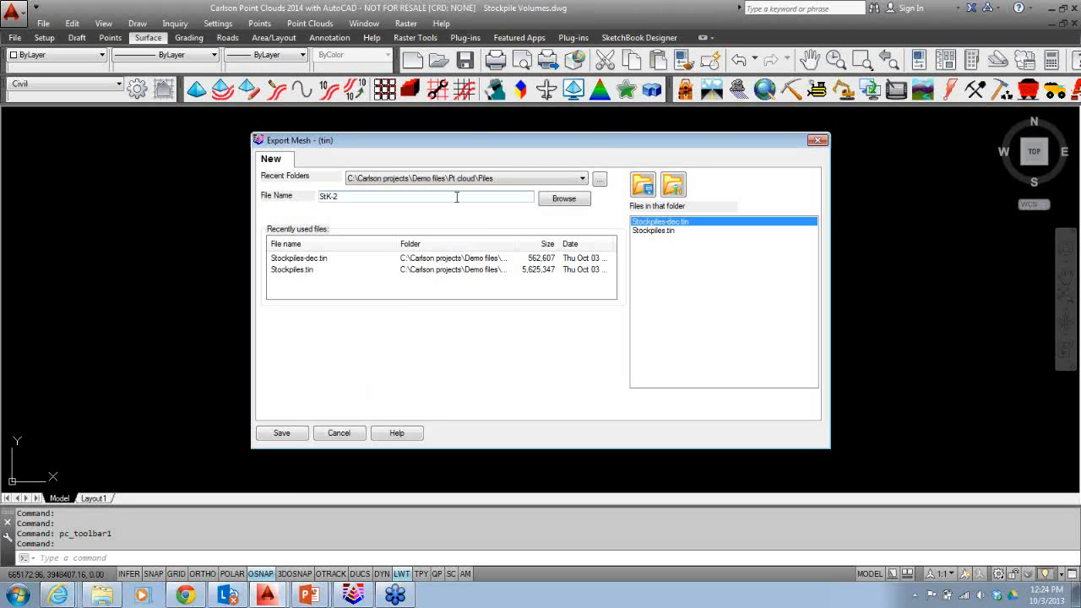
pyautogui.click(270, 436)
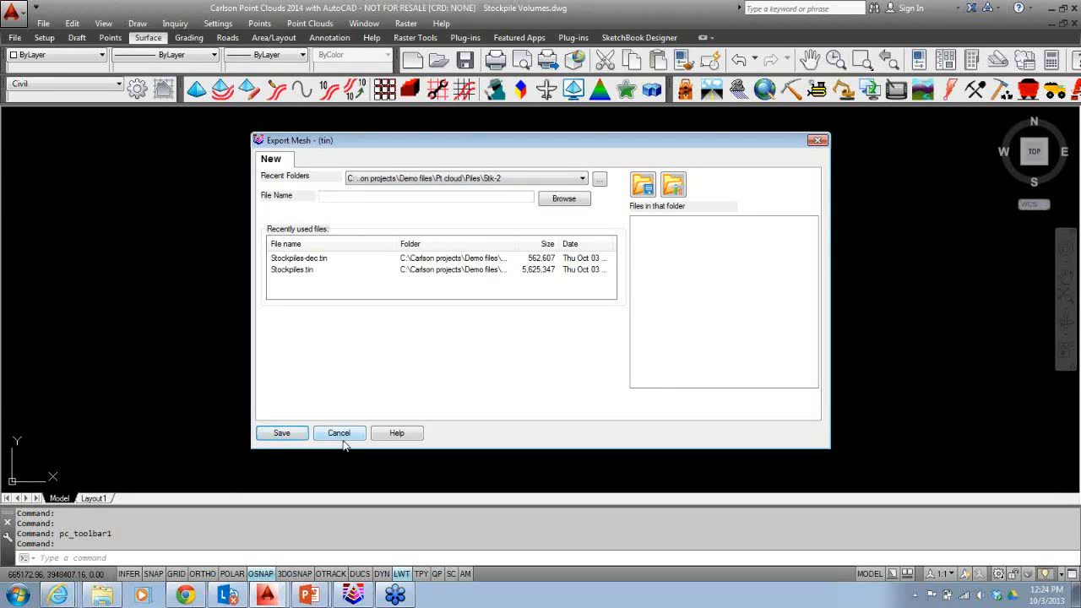
pyautogui.click(470, 195)
pyautogui.click(507, 179)
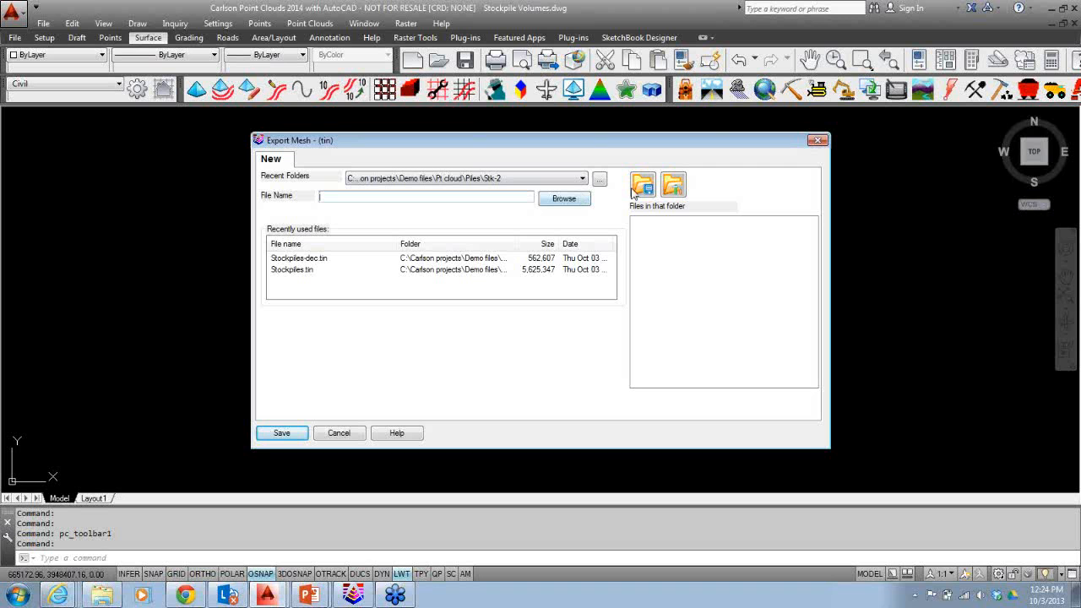
pyautogui.click(564, 200)
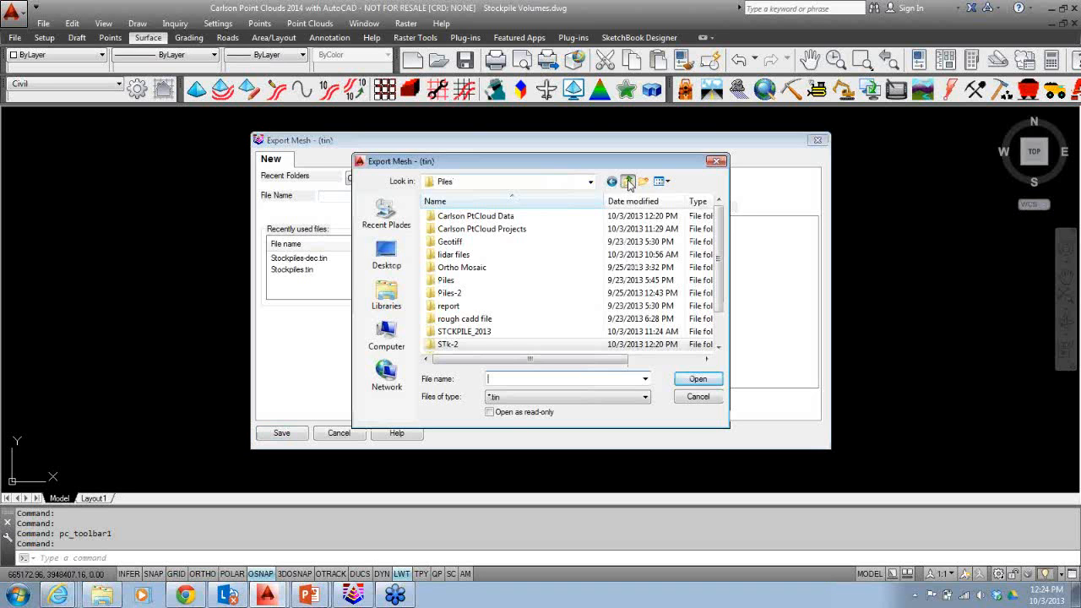
pyautogui.click(703, 380)
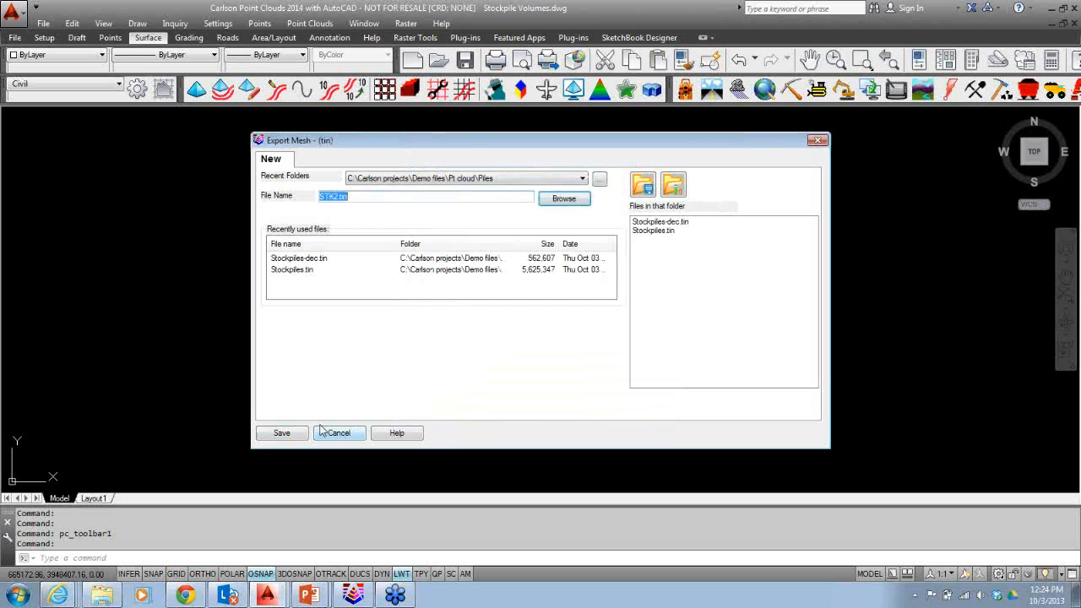
pyautogui.click(283, 434)
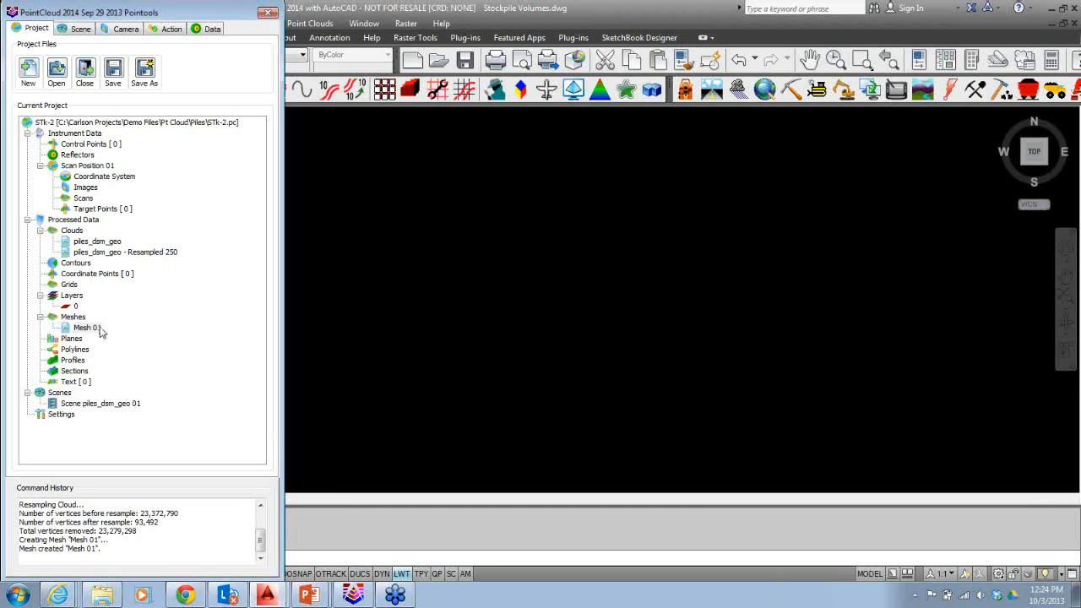
# Save the STk-2 project and switch to the Carlson Civil drawing window.
pyautogui.click(112, 74)
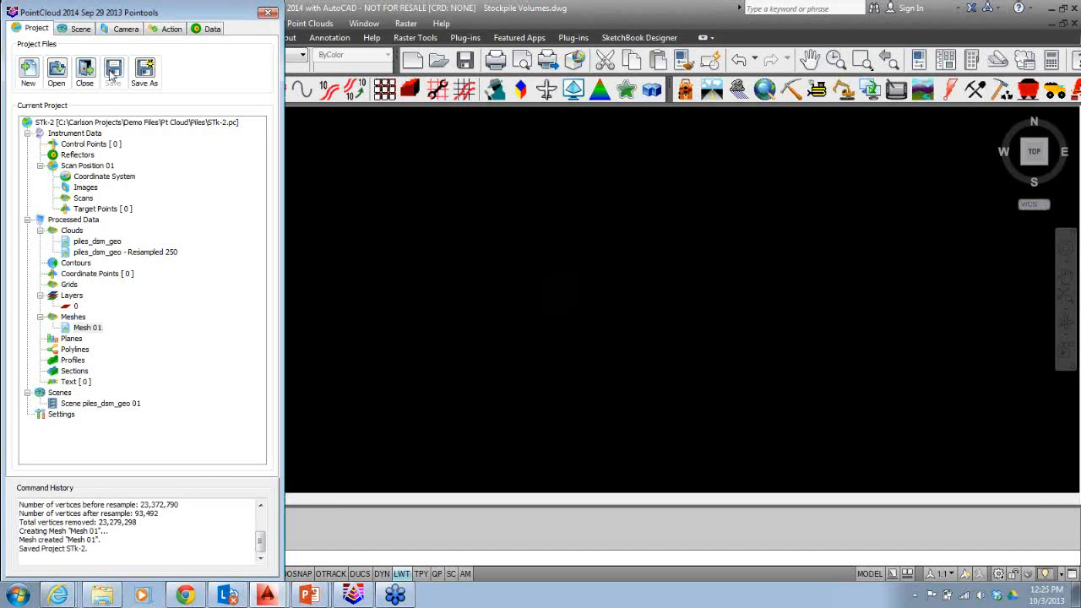
pyautogui.click(268, 15)
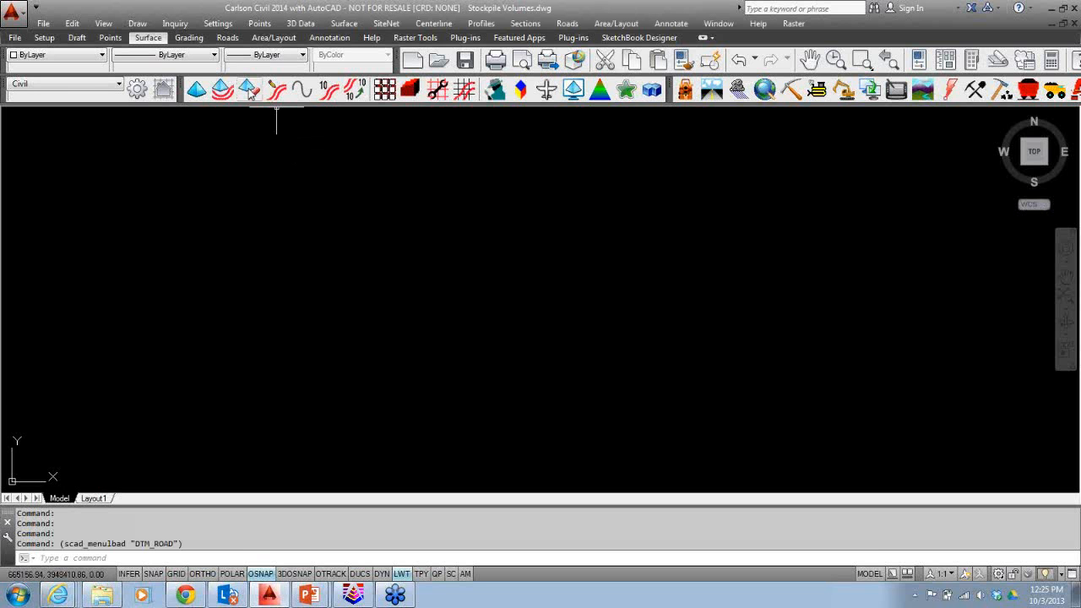
pyautogui.click(249, 89)
pyautogui.doubleClick(653, 239)
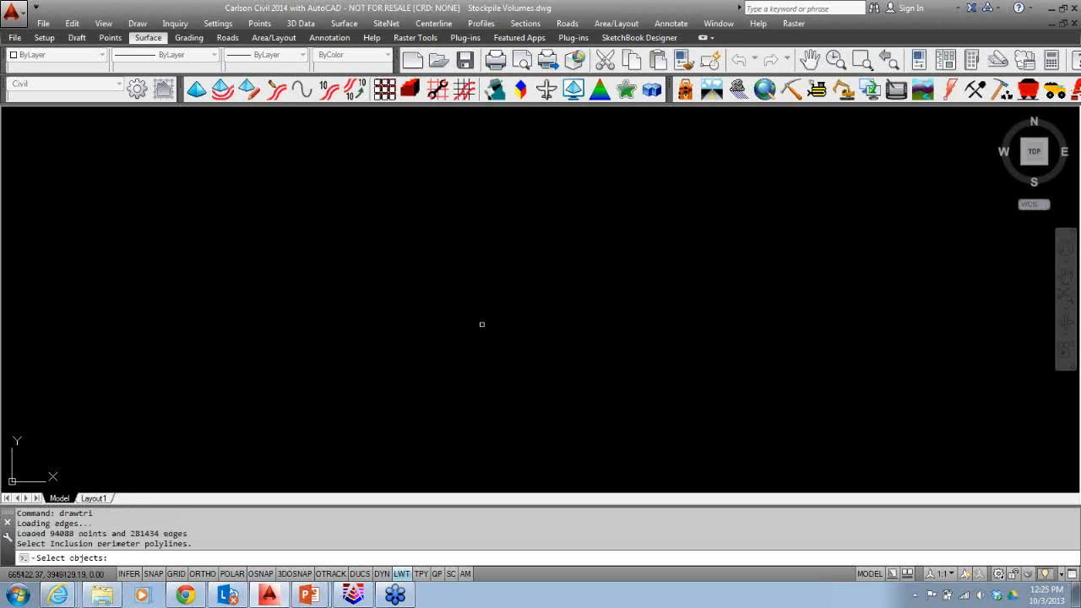
pyautogui.press('Escape')
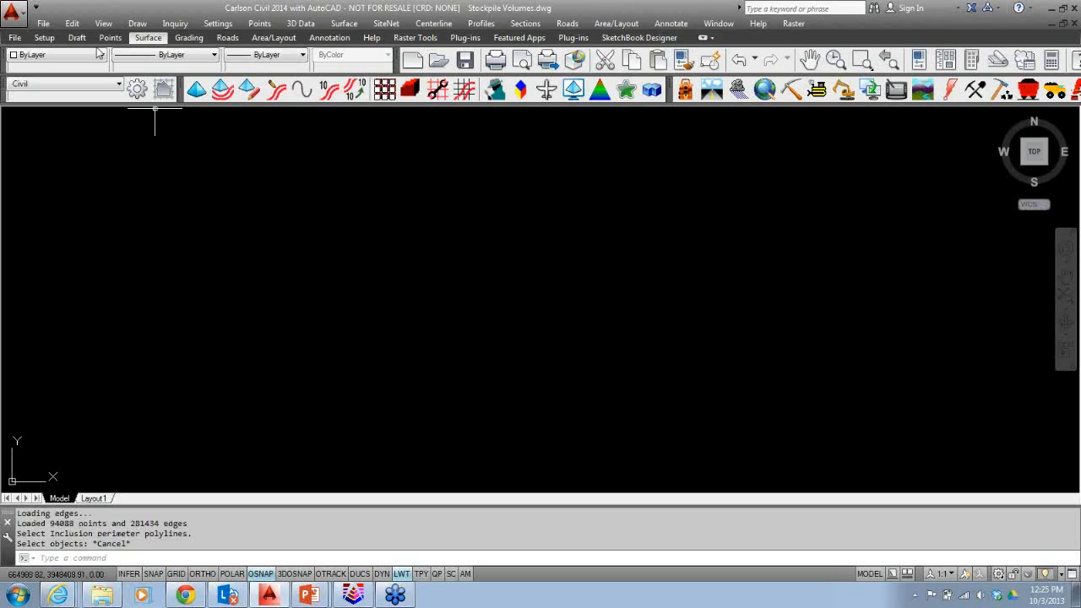
# Import the Pile-Perimeter.pln polyline file in Carlson format into the drawing.
pyautogui.click(49, 24)
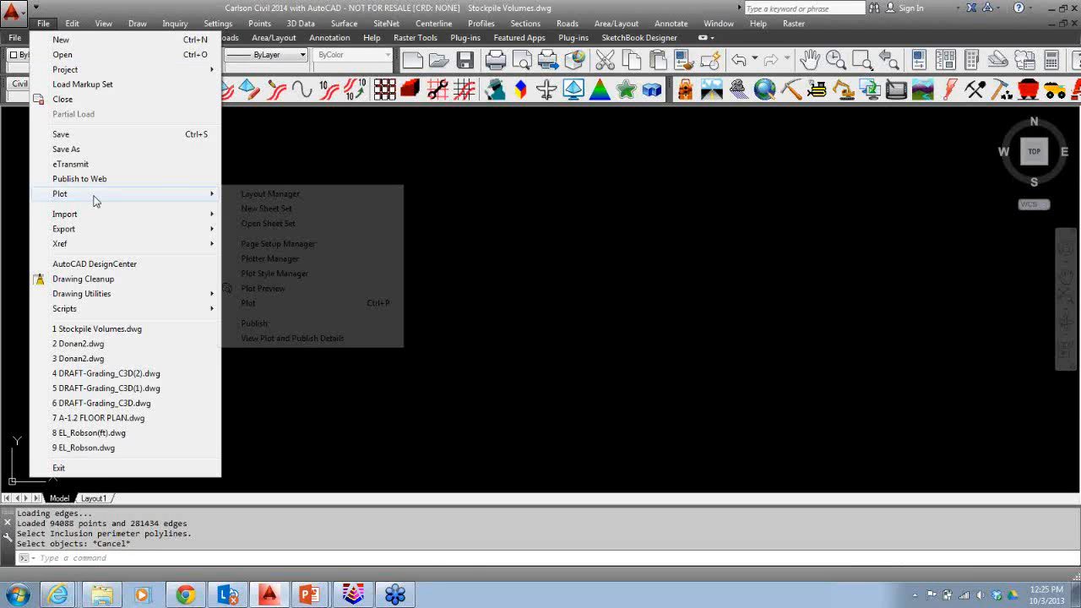
pyautogui.moveTo(97, 214)
pyautogui.click(263, 258)
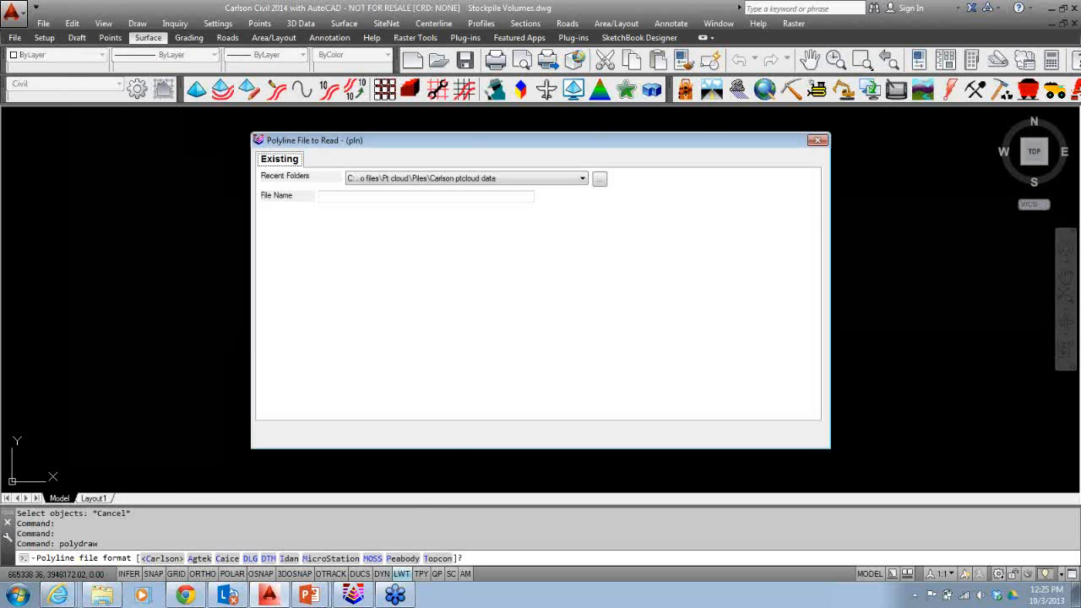
pyautogui.click(685, 239)
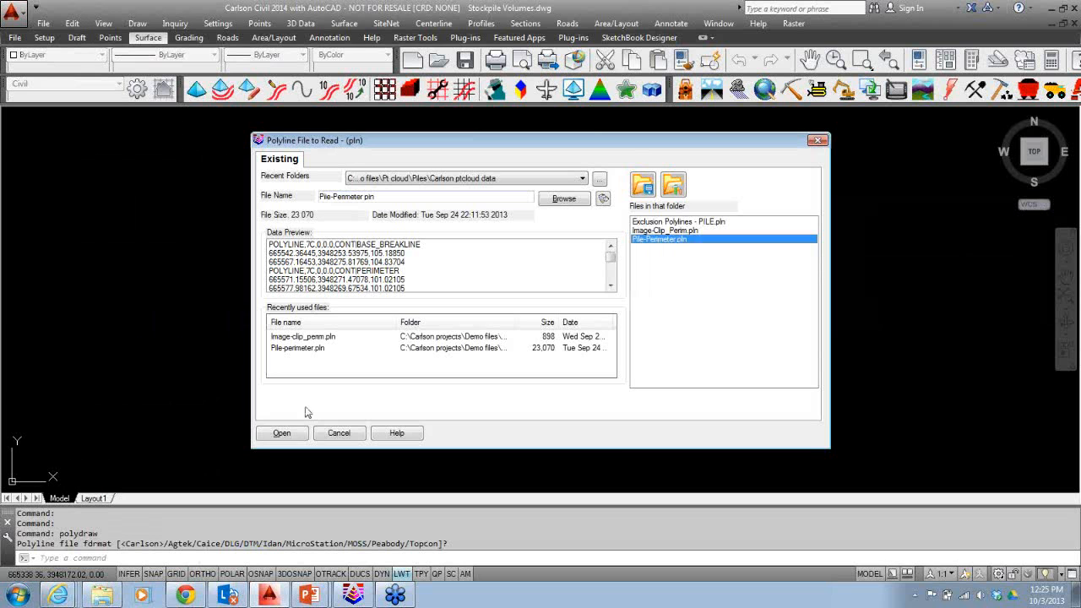
pyautogui.click(282, 432)
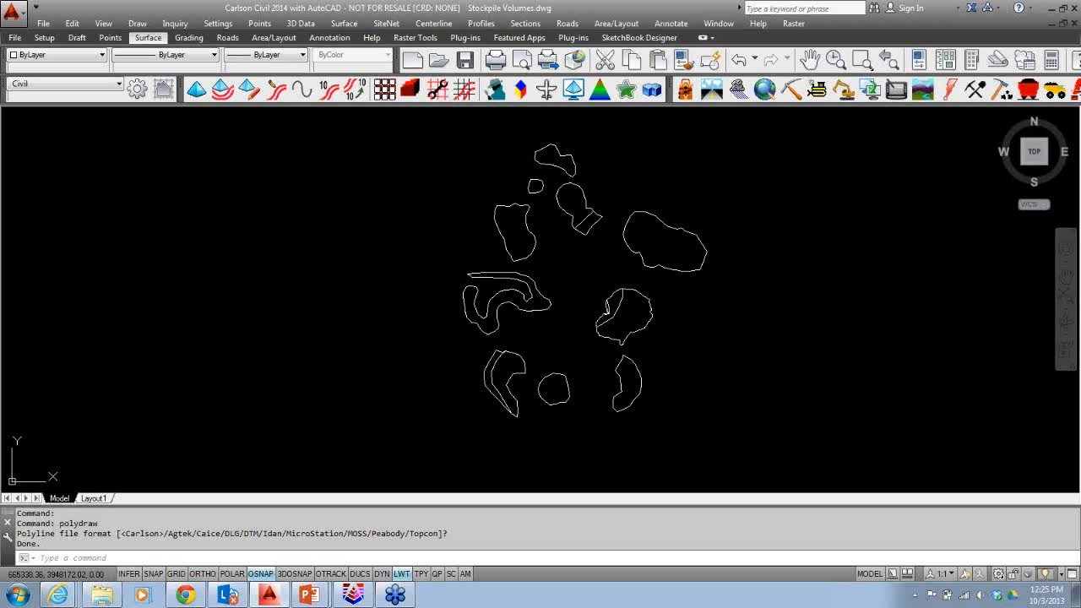
# Repeat the polyline file import to draw the red outer perimeter polyline around the piles.
pyautogui.press('Return')
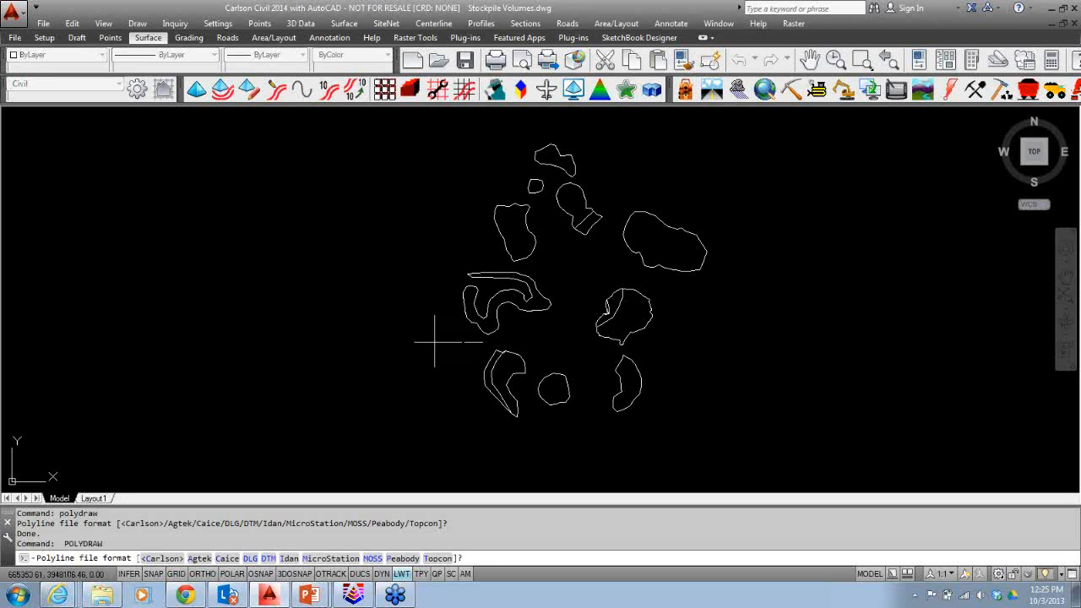
pyautogui.press('Return')
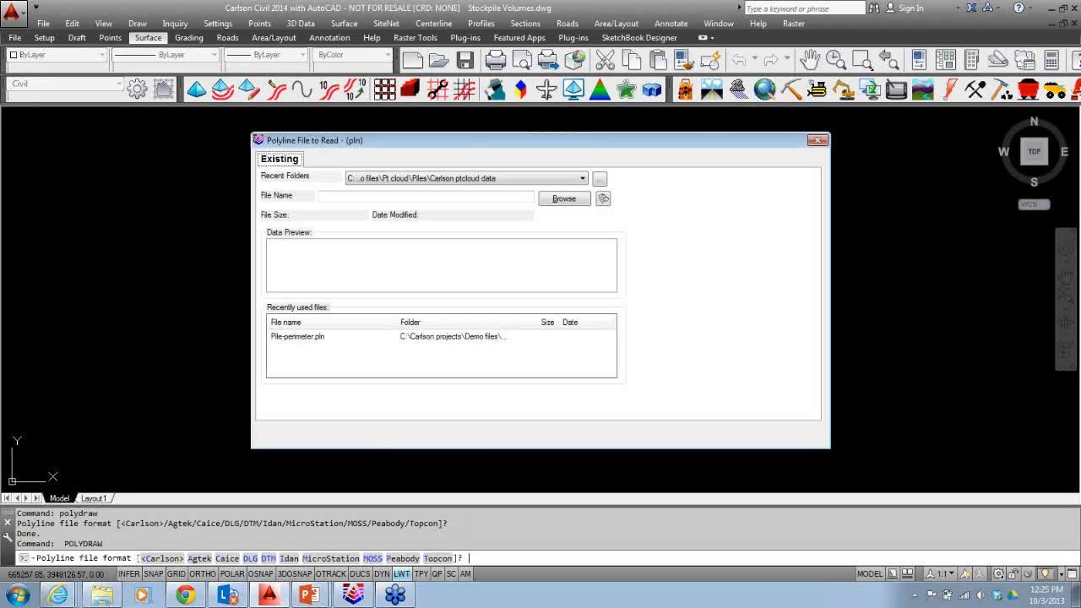
pyautogui.doubleClick(408, 336)
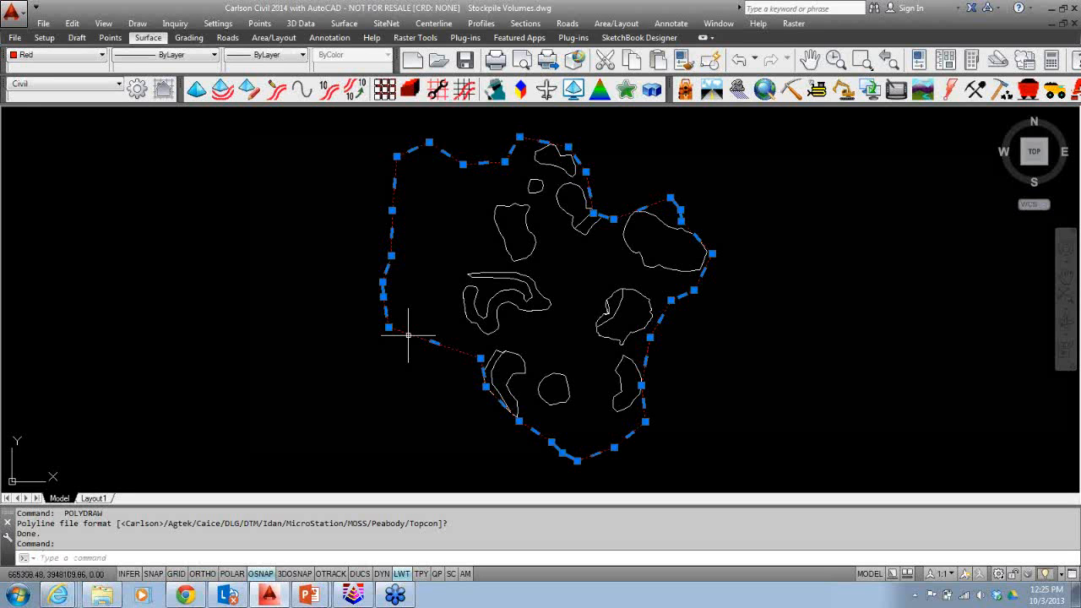
pyautogui.press('Escape')
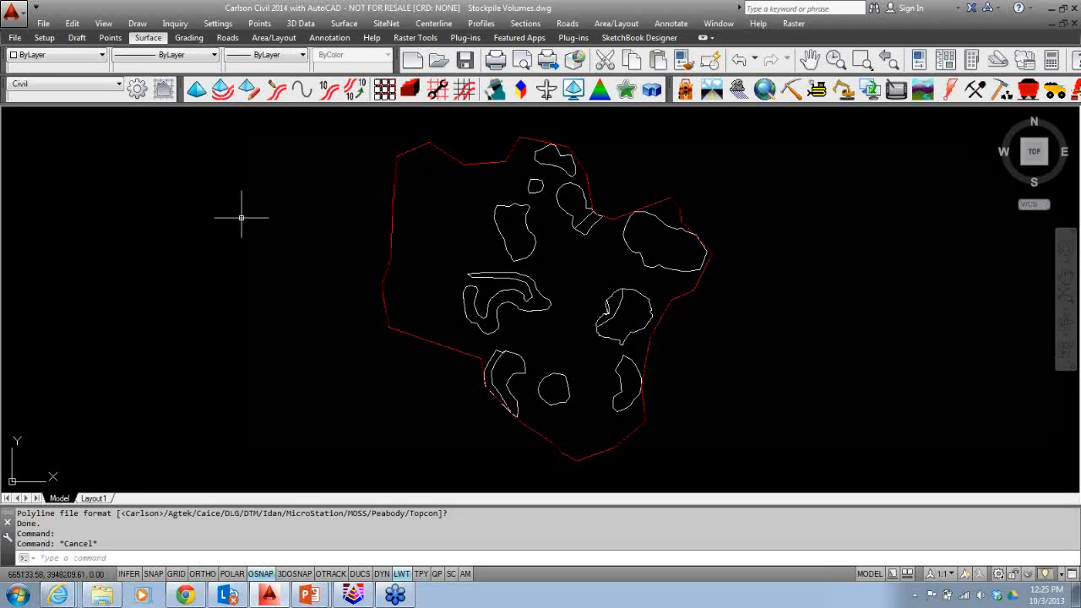
# Draw the triangulation as 3DFaces on layer MESH-1KB, using the red perimeter as the inclusion boundary.
pyautogui.click(249, 89)
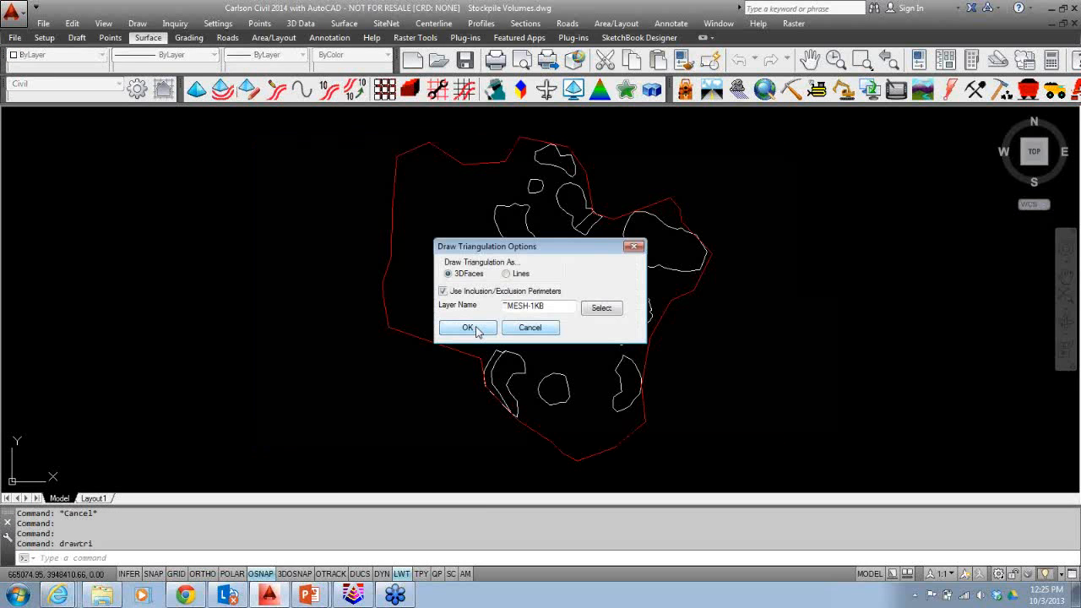
pyautogui.click(468, 328)
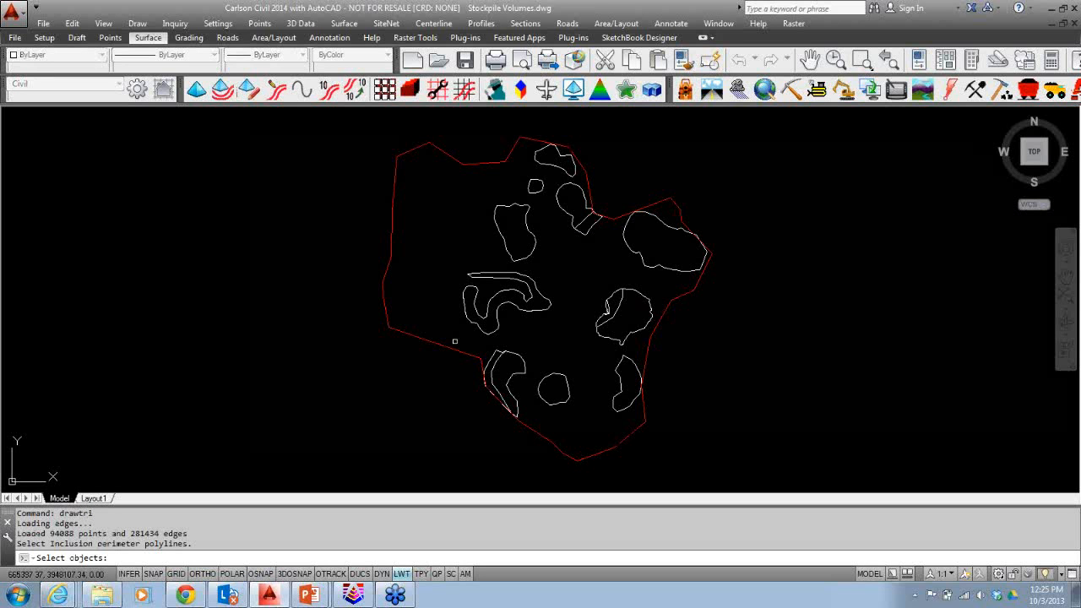
pyautogui.click(450, 347)
pyautogui.press('Return')
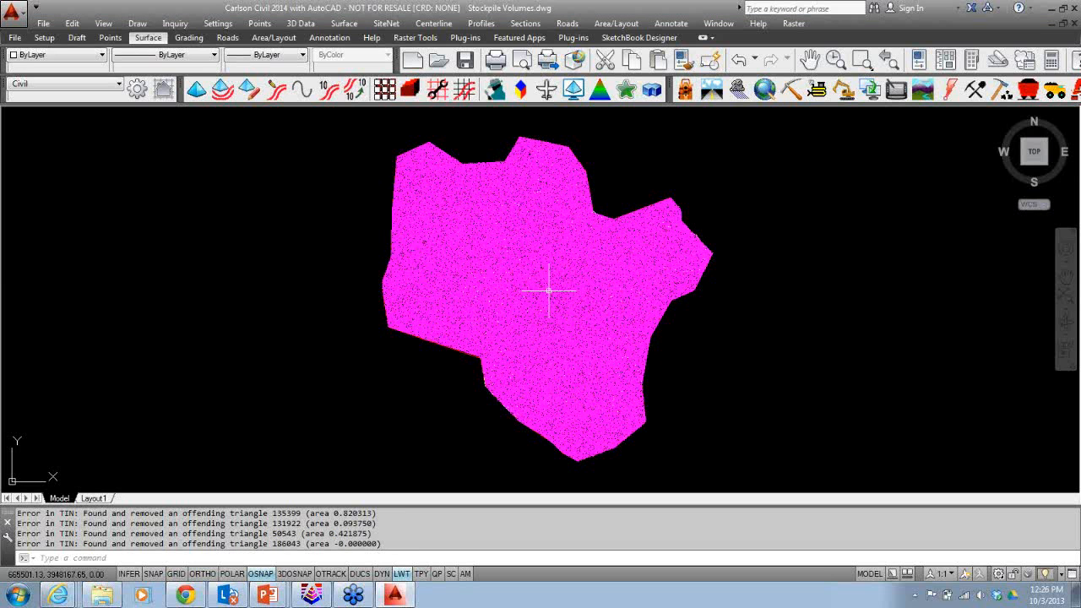
# Open Triangulate and Contour and set the triangulation file to write as STK2-dec.tin.
pyautogui.click(195, 90)
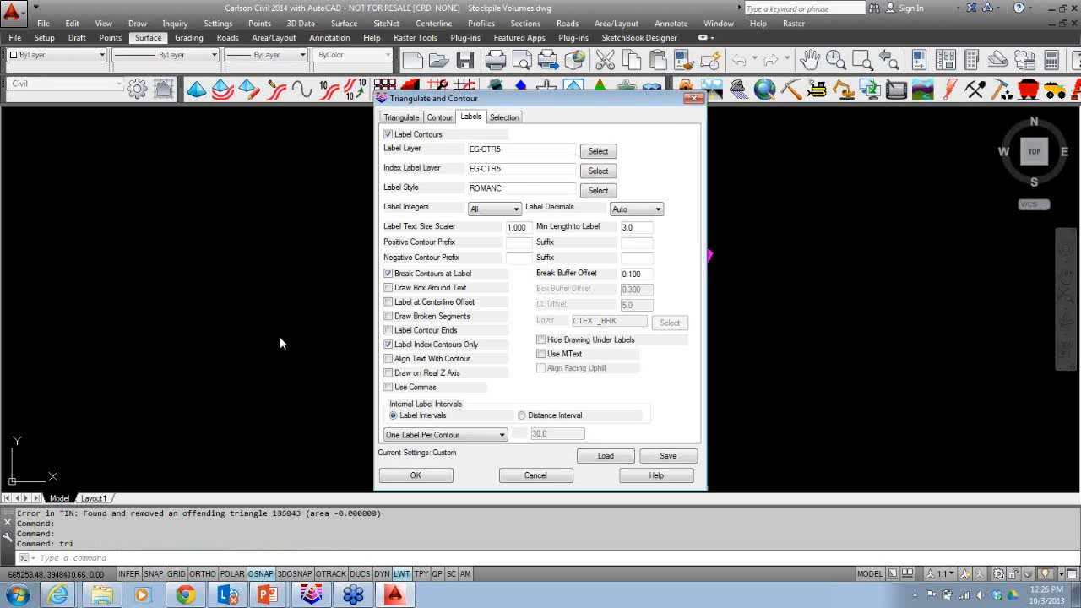
pyautogui.click(401, 118)
pyautogui.click(559, 199)
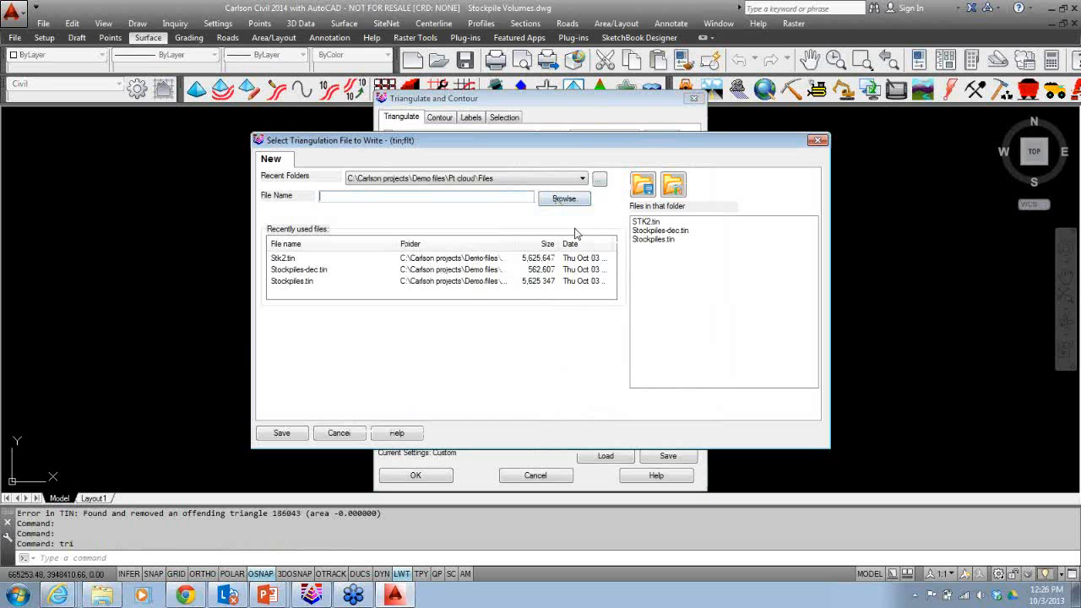
pyautogui.click(646, 222)
pyautogui.press('End')
pyautogui.write('-de')
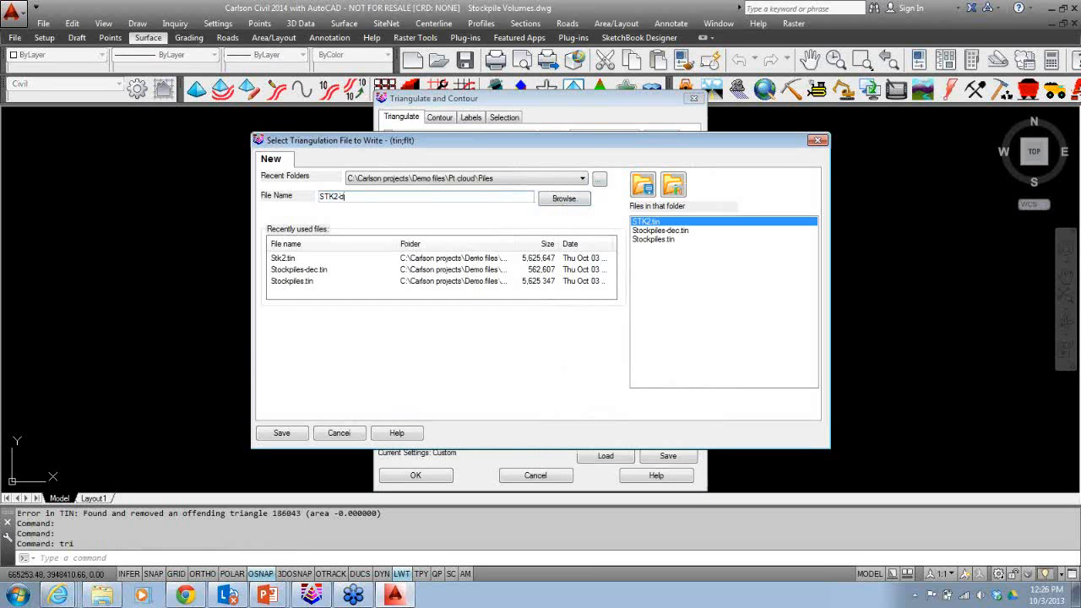
pyautogui.write('c')
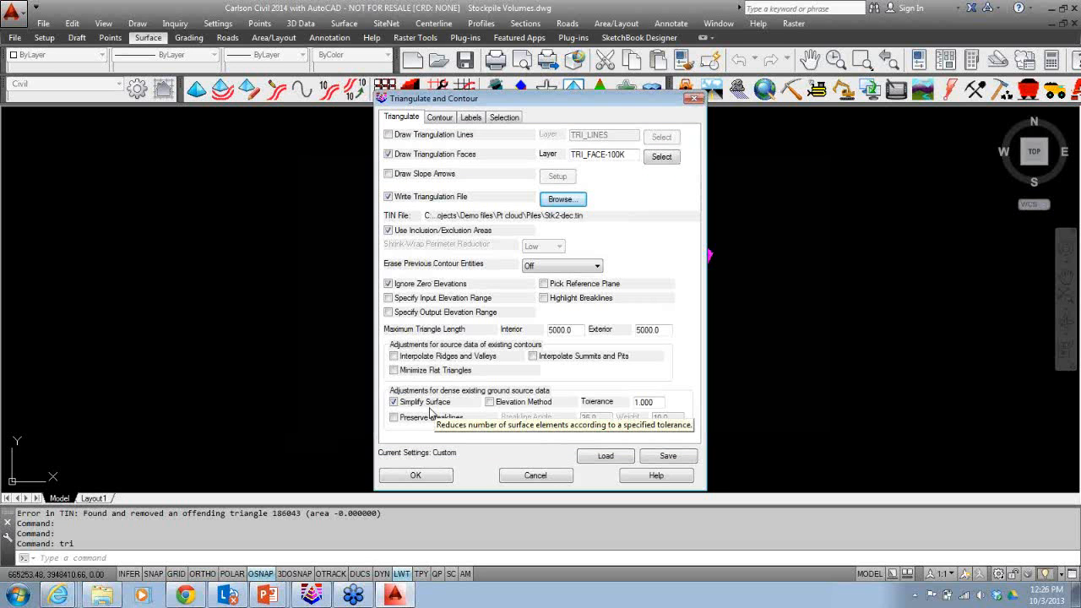
# Enable Elevation Method for surface simplification and set the contour interval to 1.
pyautogui.click(489, 402)
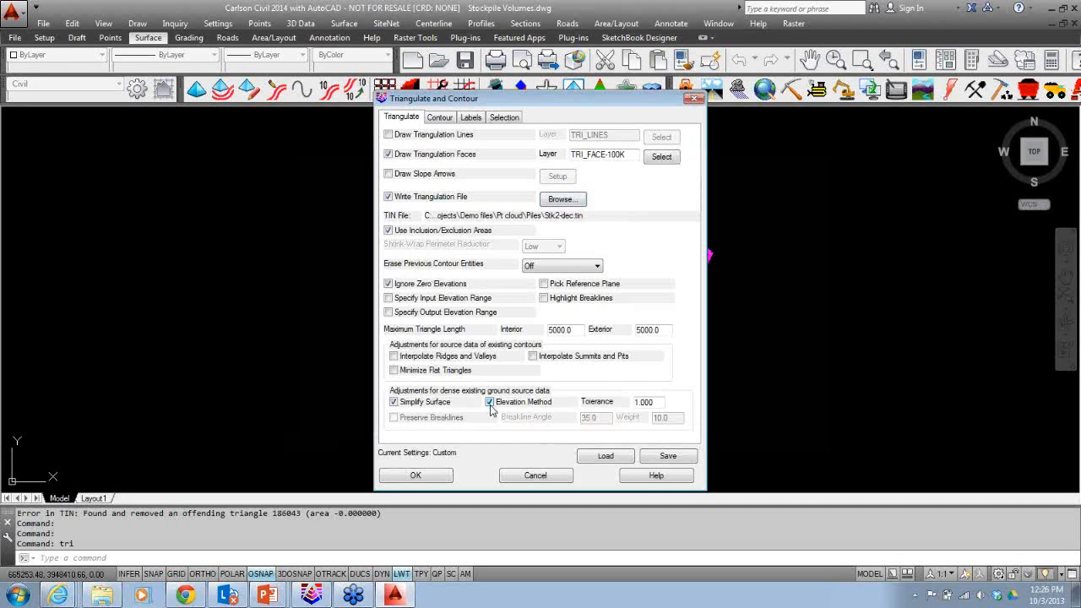
pyautogui.click(441, 119)
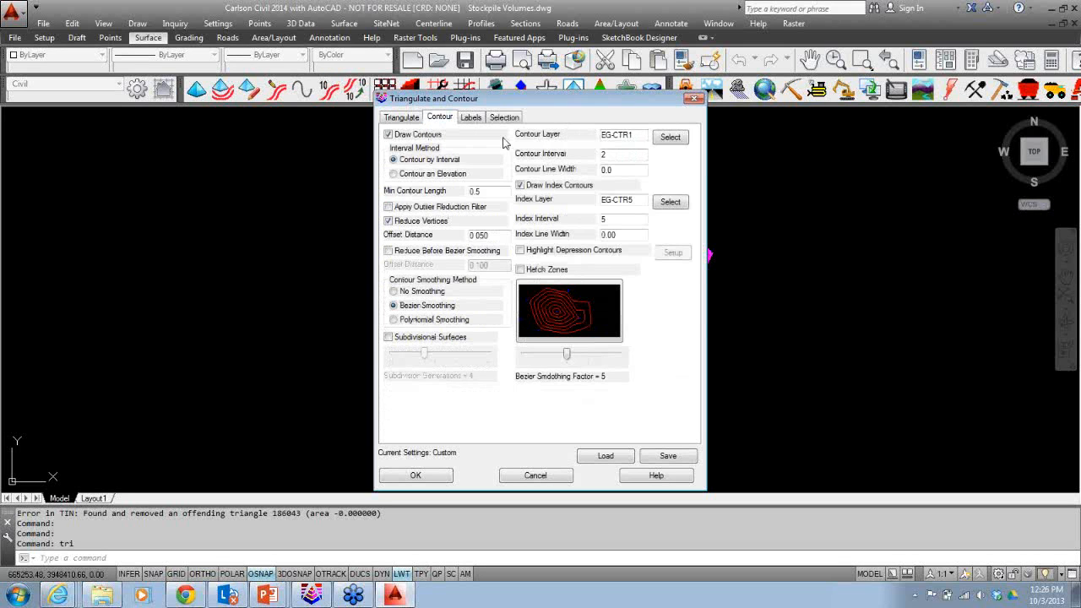
pyautogui.doubleClick(628, 157)
pyautogui.write('1')
# Run the triangulation and contouring, picking the red perimeter as inclusion boundary and window-selecting all pile data, then close the problem log.
pyautogui.click(470, 118)
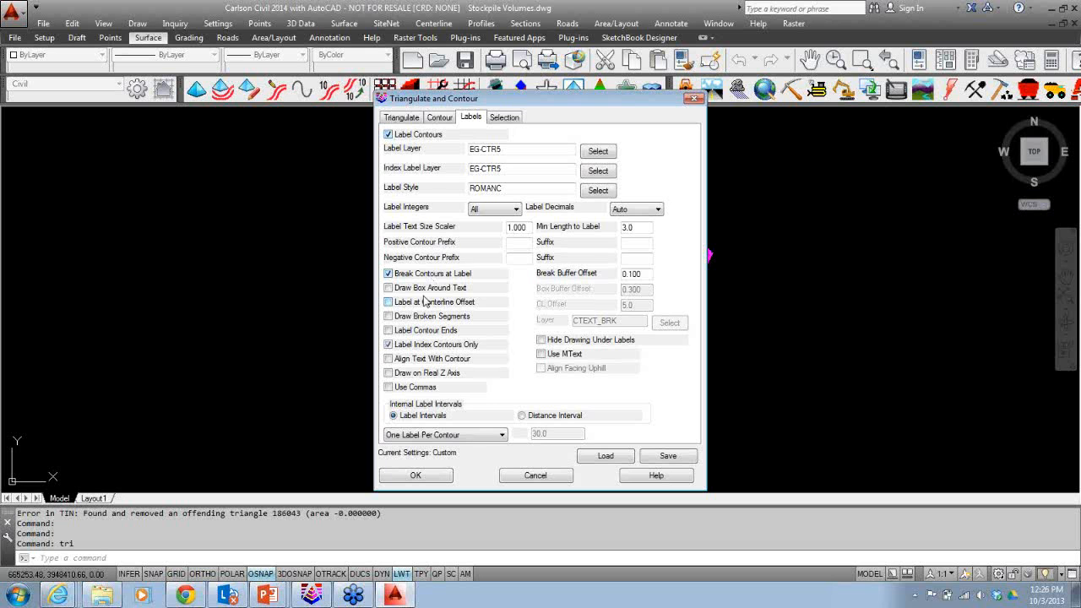
pyautogui.click(402, 118)
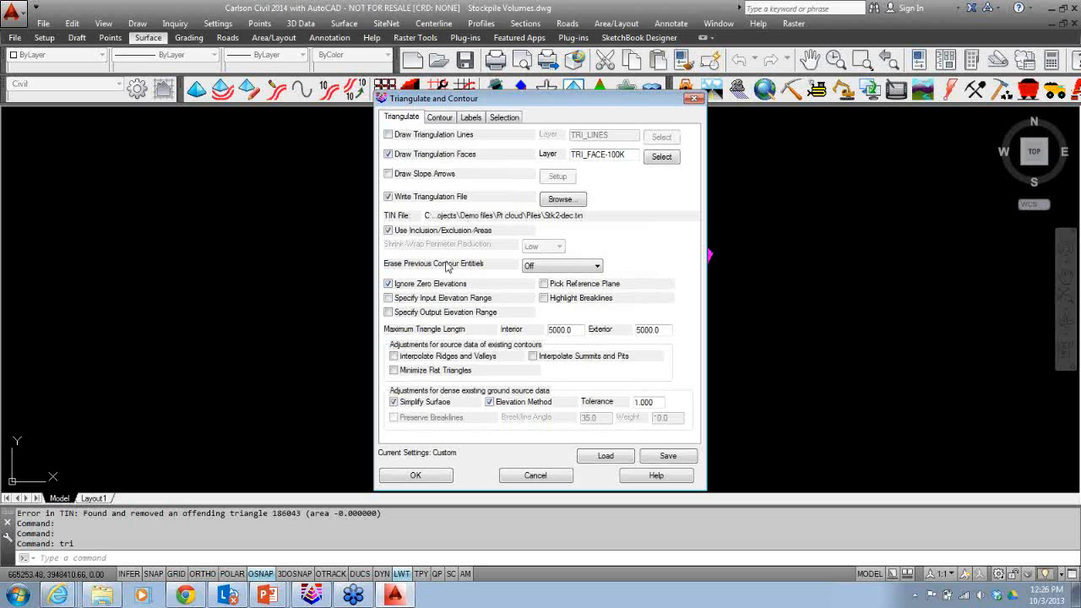
pyautogui.click(414, 476)
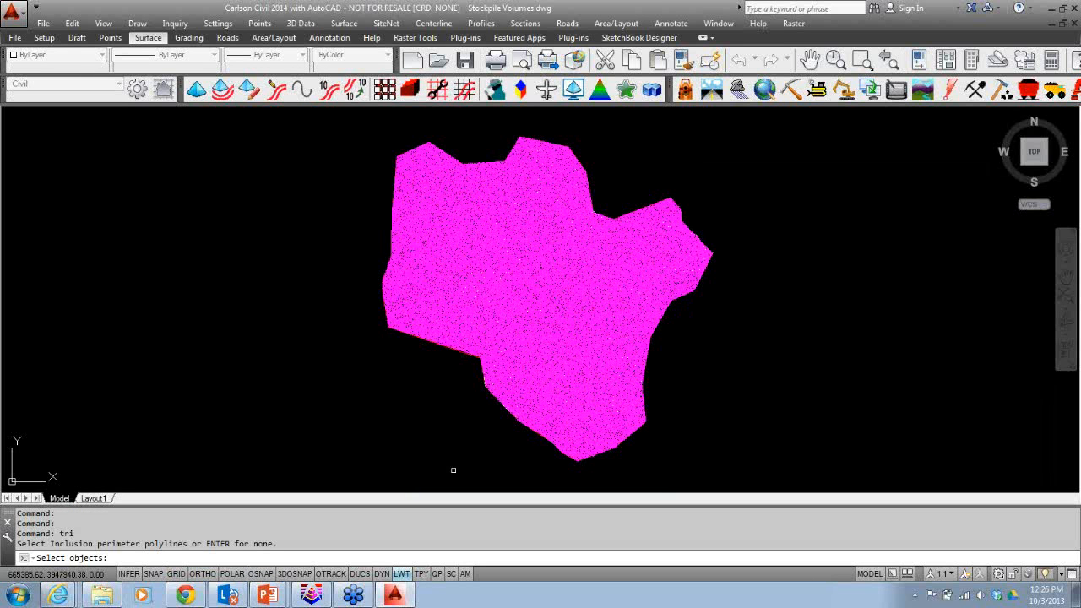
pyautogui.scroll(2, 558, 467)
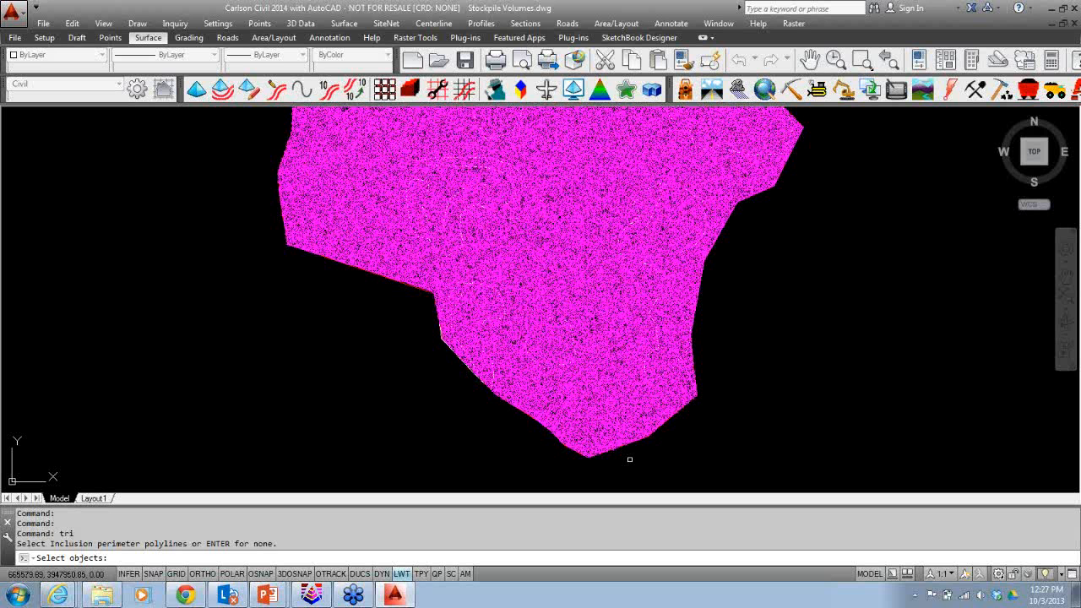
pyautogui.click(629, 458)
pyautogui.click(396, 441)
pyautogui.press('Return')
pyautogui.press('Return')
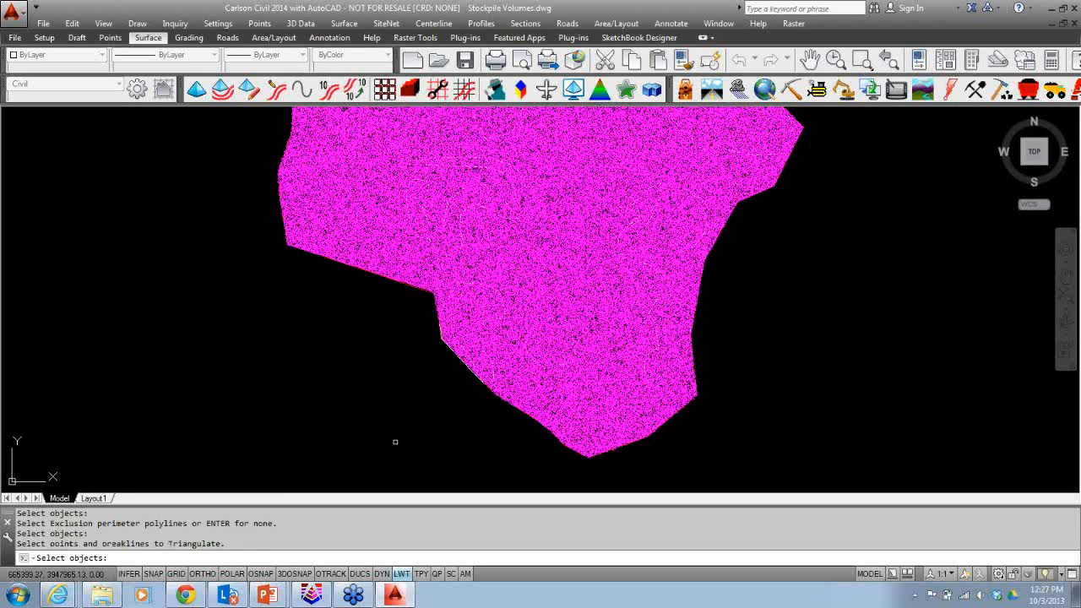
pyautogui.scroll(-4, 405, 440)
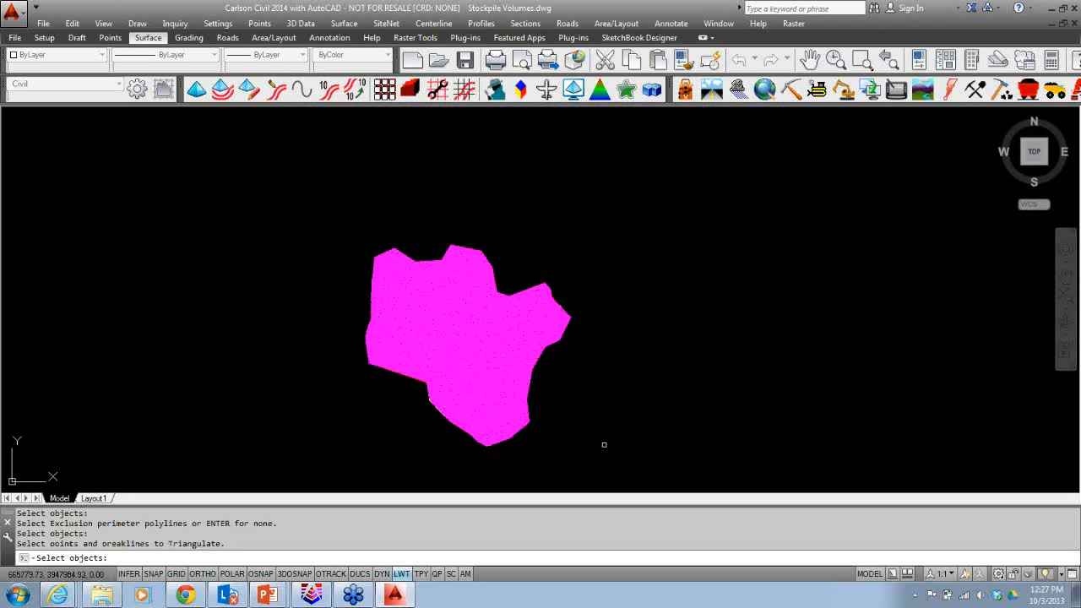
pyautogui.click(635, 453)
pyautogui.click(323, 223)
pyautogui.press('Return')
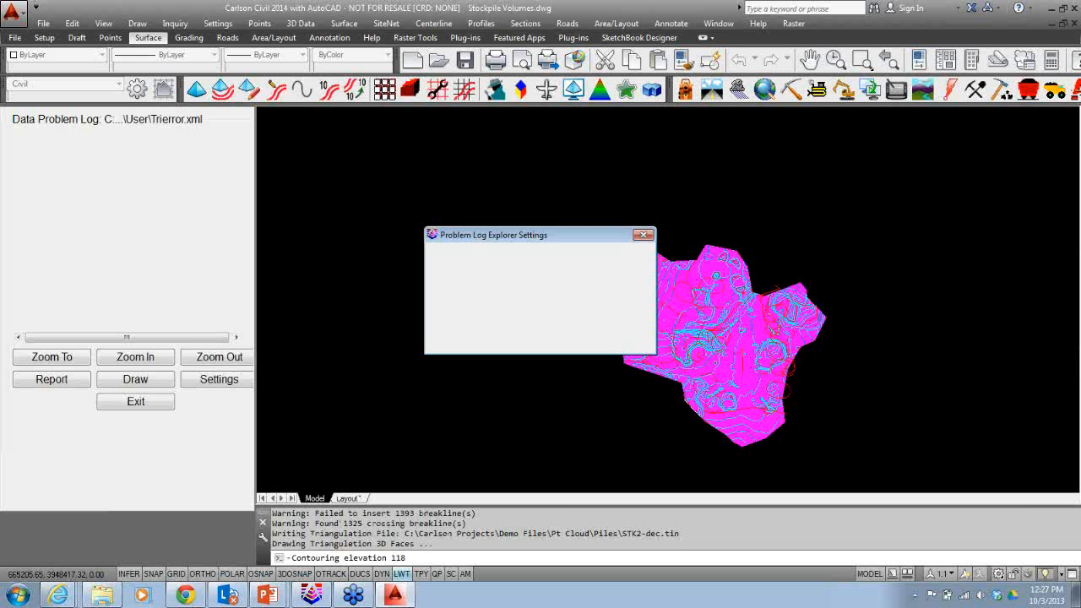
pyautogui.click(125, 402)
# Erase a picked mesh layer with Erase by Layer, then undo the erase.
pyautogui.write('ldel')
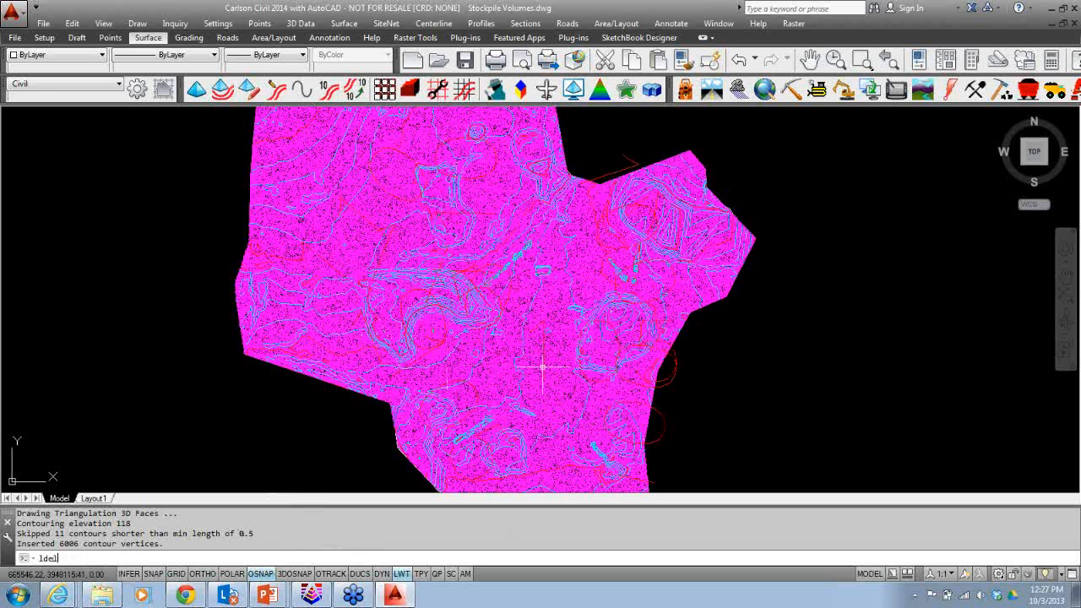
pyautogui.press('Return')
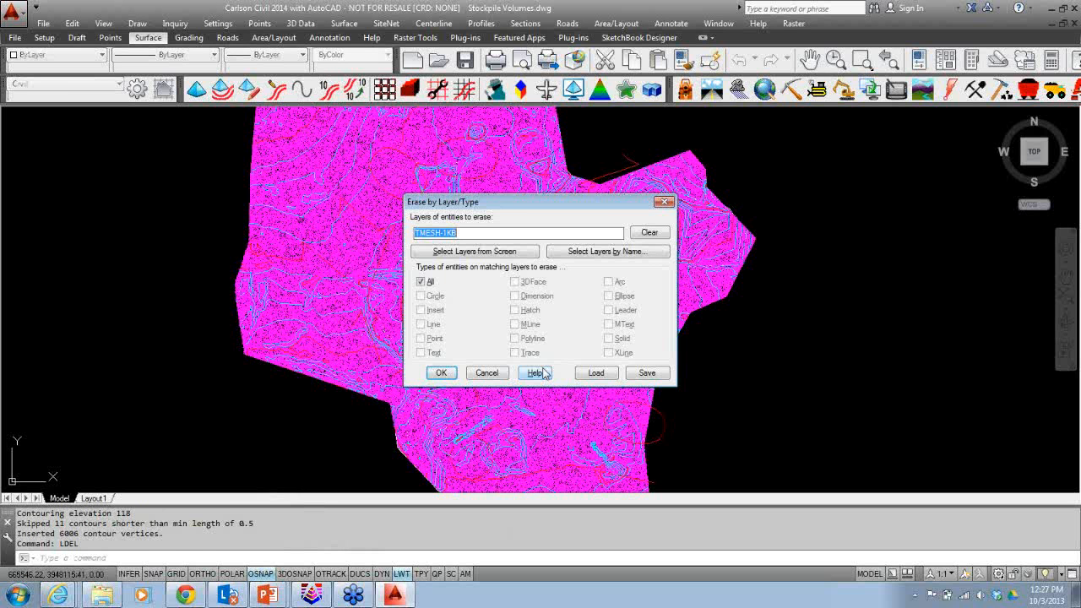
pyautogui.click(504, 251)
pyautogui.click(453, 369)
pyautogui.press('Return')
pyautogui.click(452, 372)
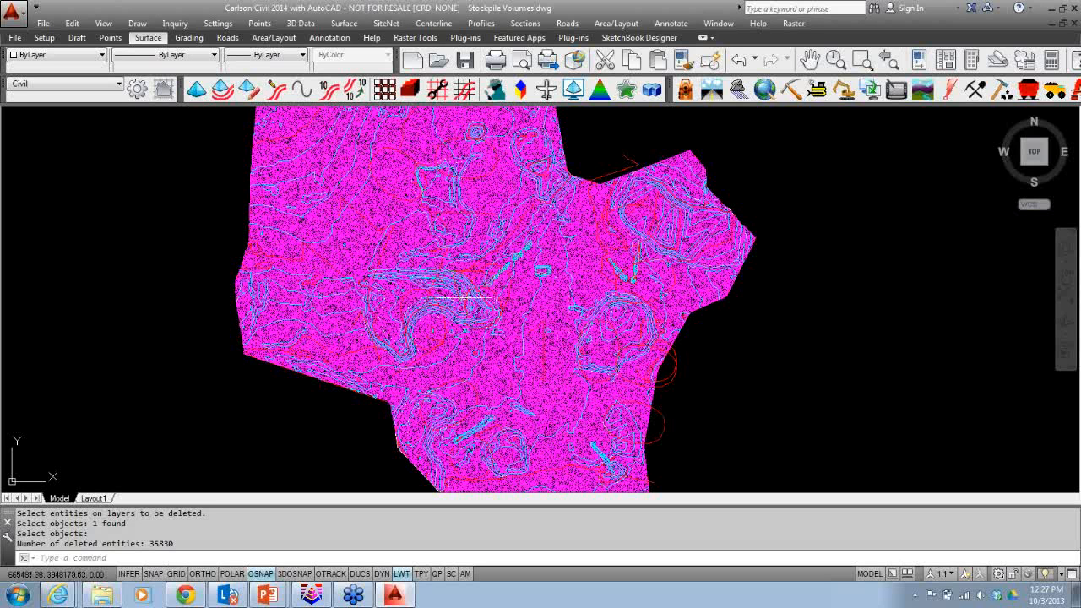
pyautogui.write('u')
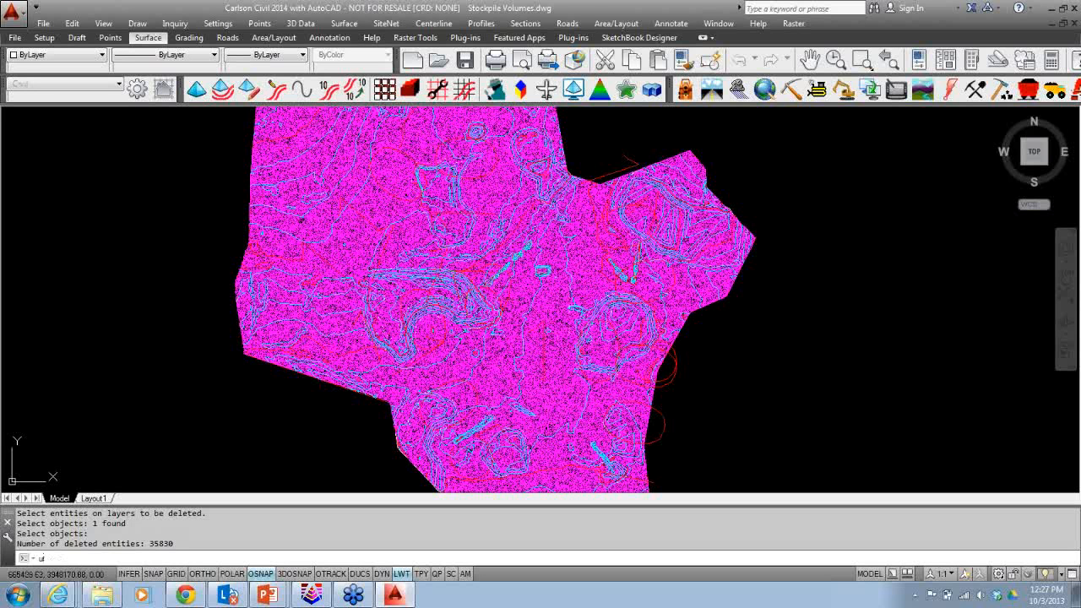
pyautogui.press('Return')
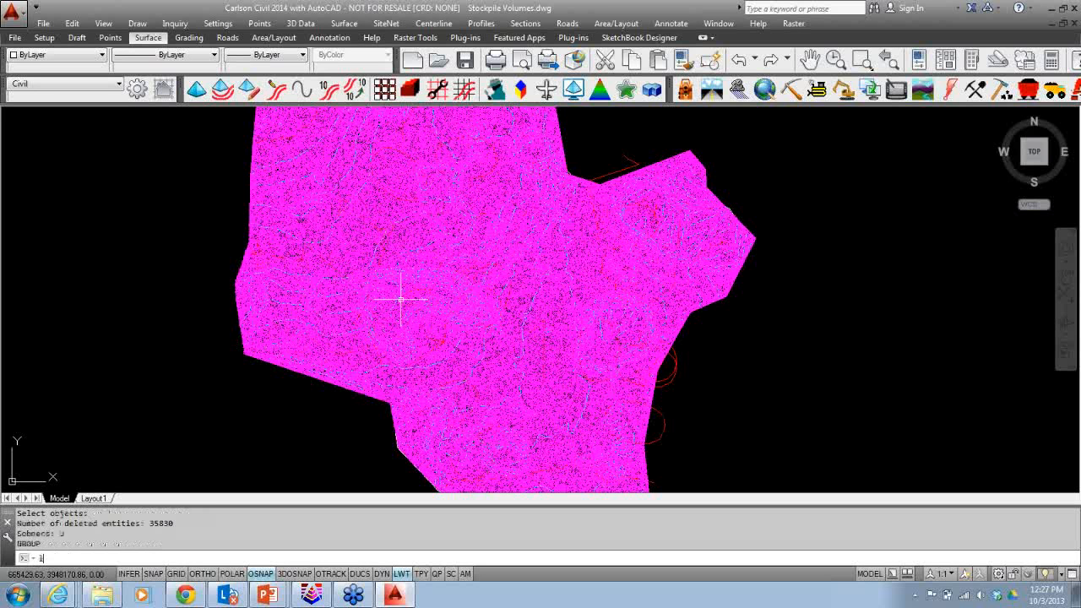
# Erase all entities on the TMESH-1KB layer using Erase by Layer with an on-screen layer pick.
pyautogui.write('ldel')
pyautogui.press('Return')
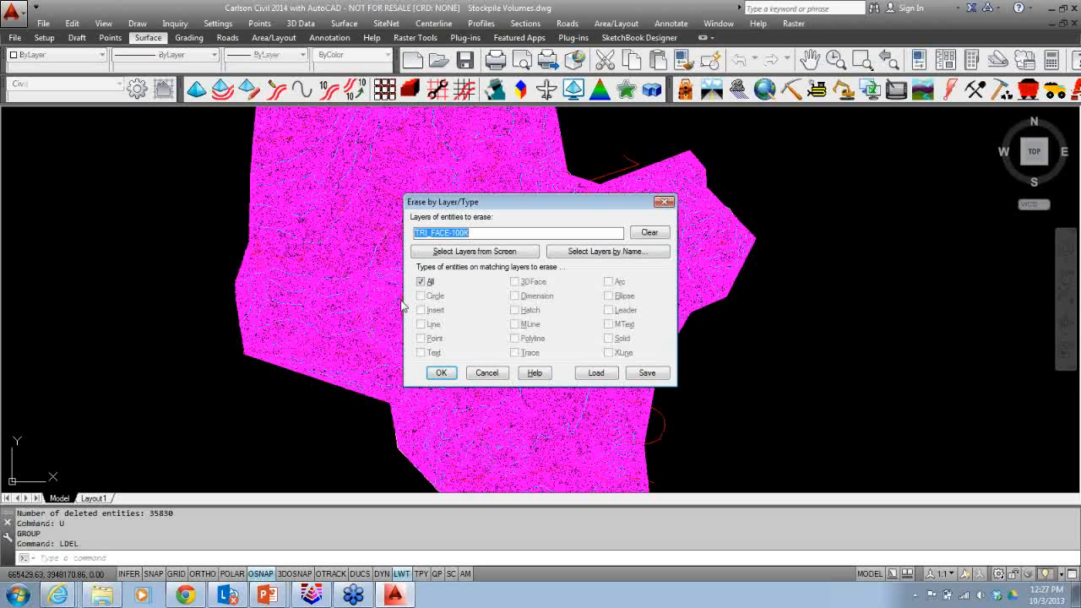
pyautogui.click(475, 251)
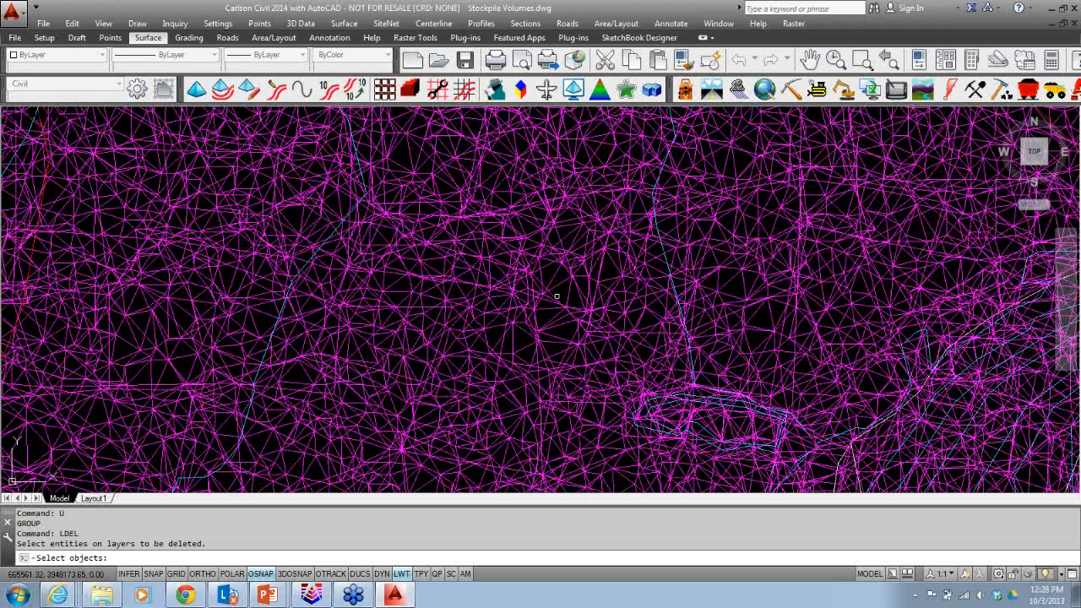
pyautogui.click(556, 295)
pyautogui.press('Return')
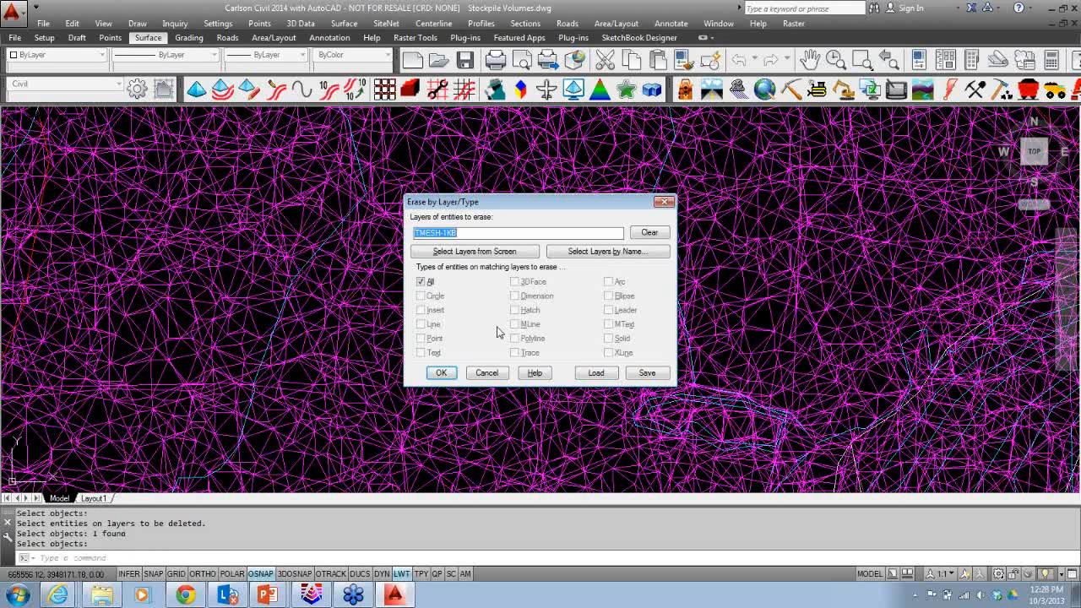
pyautogui.click(445, 374)
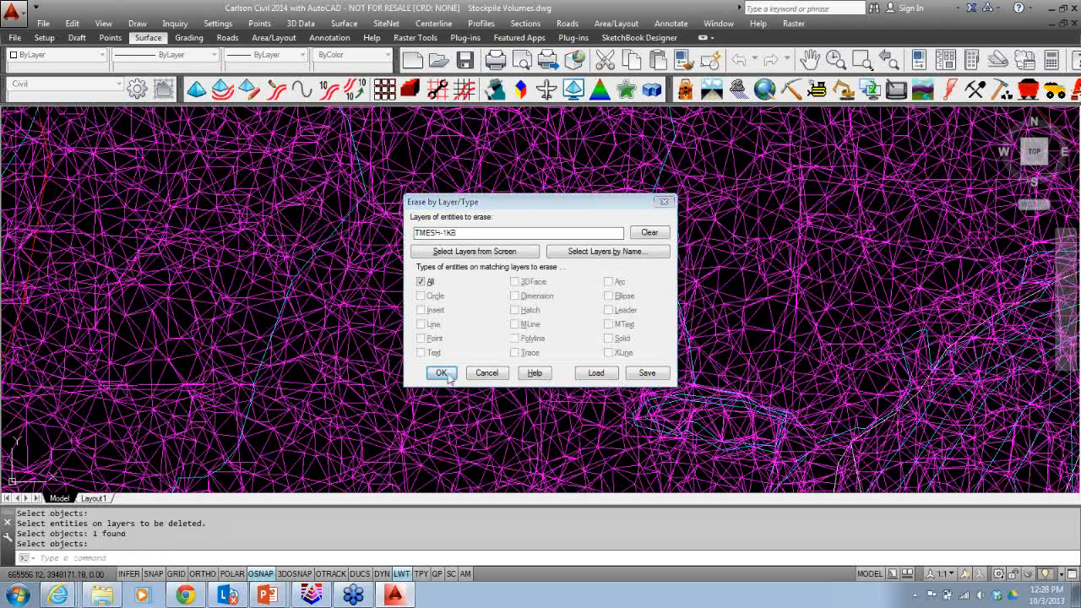
pyautogui.click(442, 375)
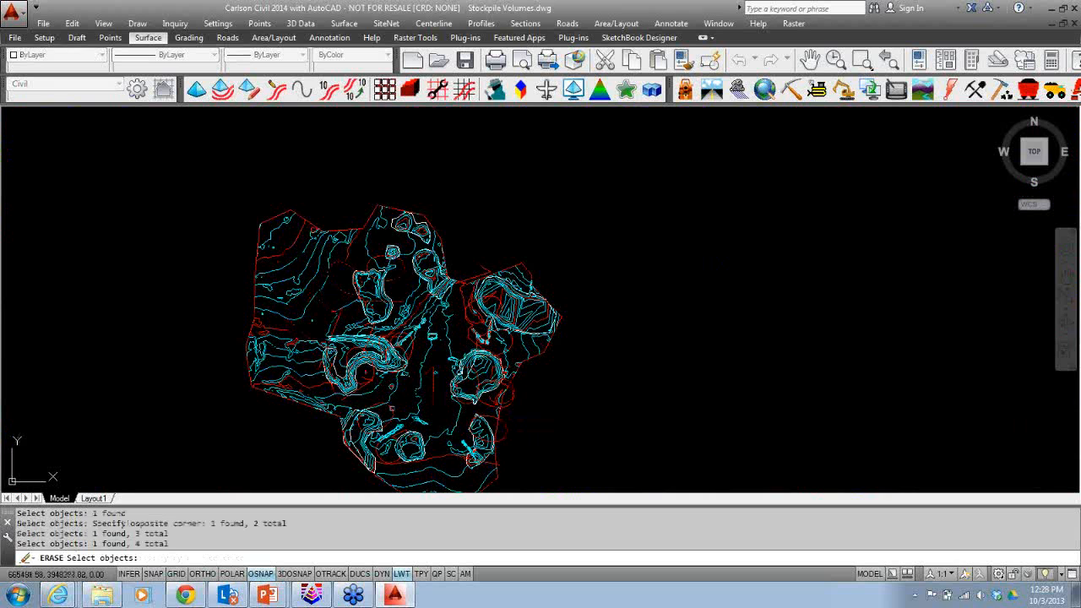
# Switch to the GIS module and insert the piles orthomosaic GeoTIFF image from its world file.
pyautogui.scroll(4, 470, 315)
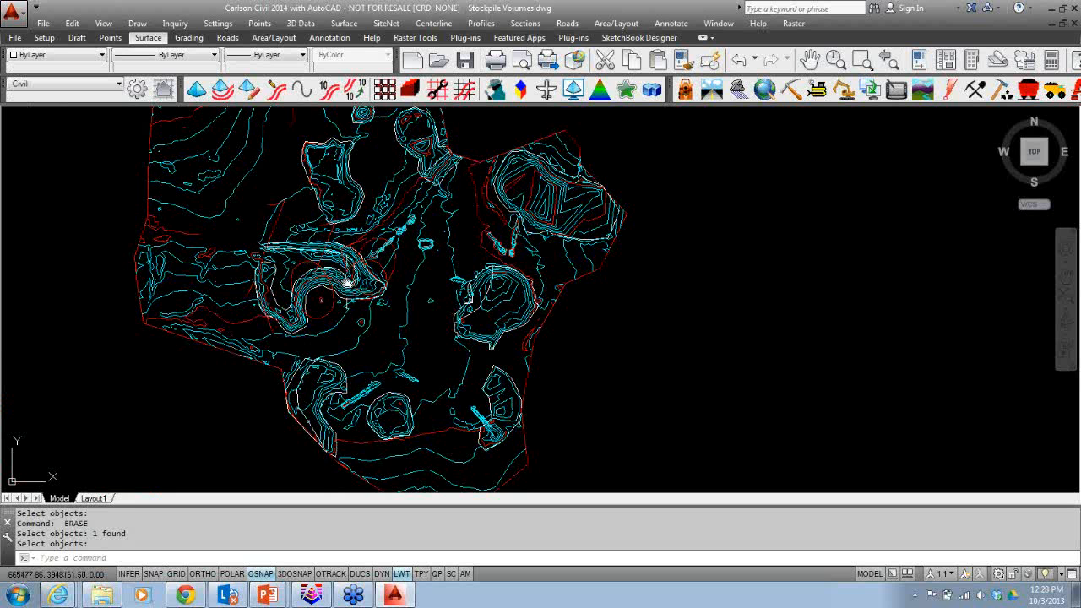
pyautogui.scroll(-3, 432, 353)
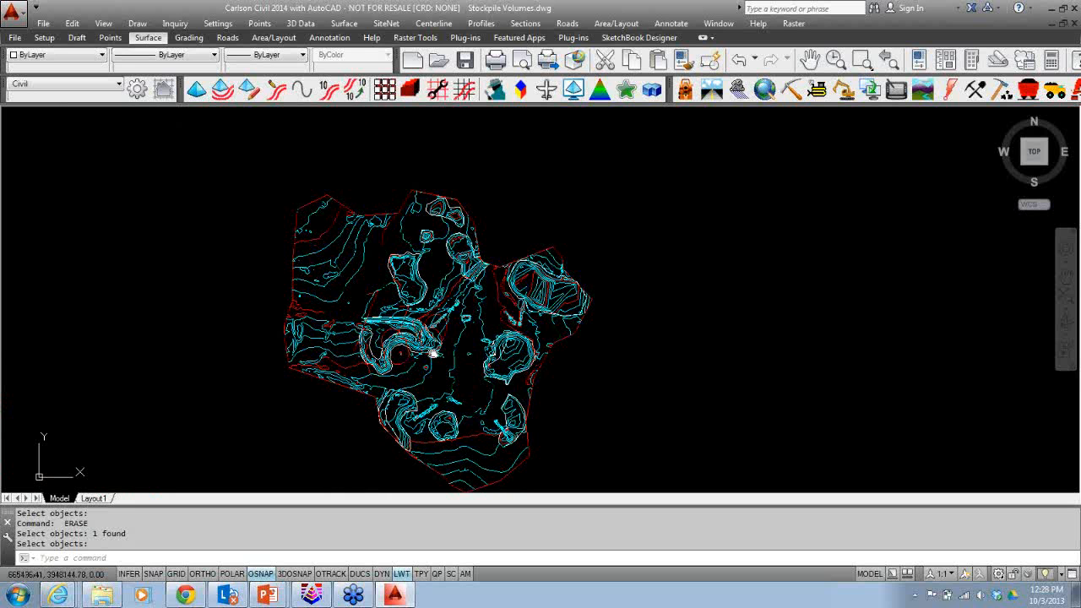
pyautogui.moveTo(432, 353); pyautogui.dragTo(515, 325, button='middle')
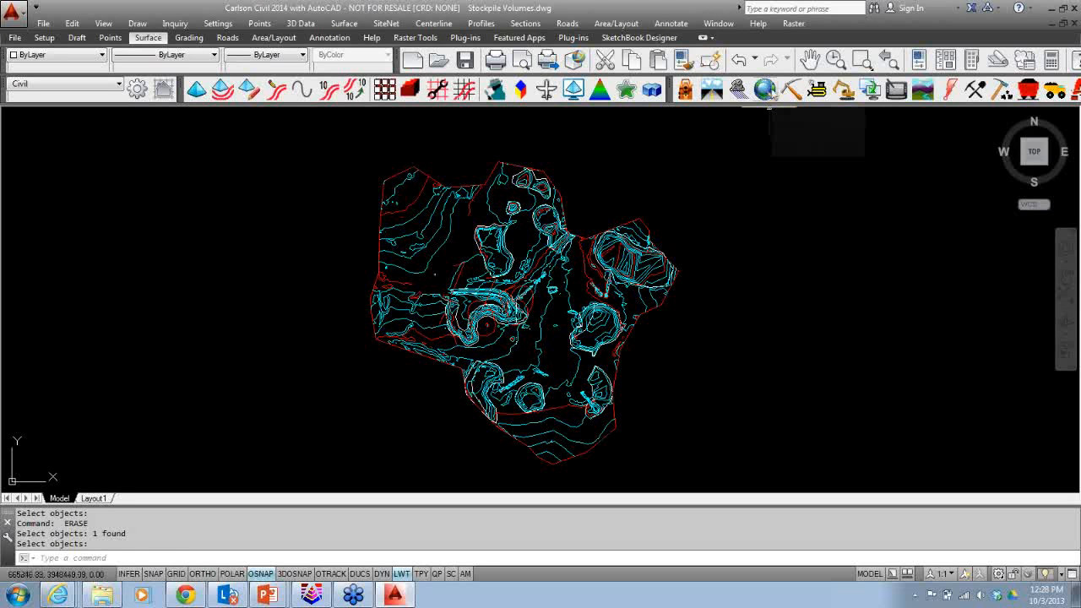
pyautogui.click(764, 89)
pyautogui.click(397, 23)
pyautogui.click(443, 54)
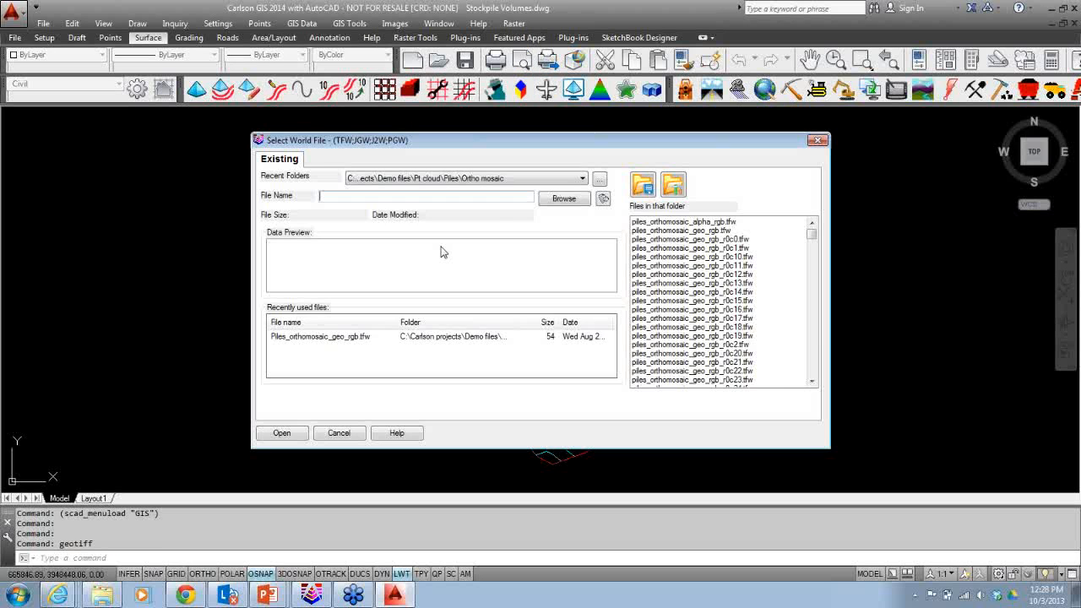
pyautogui.click(291, 436)
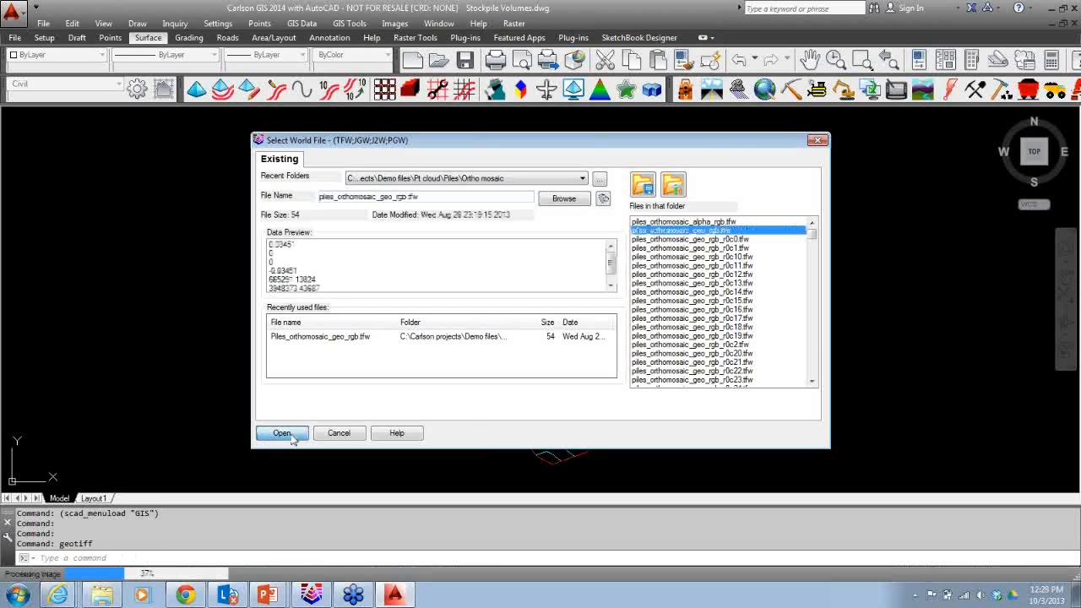
# Change the orthomosaic image's display order so the contours and perimeter show above it.
pyautogui.click(104, 24)
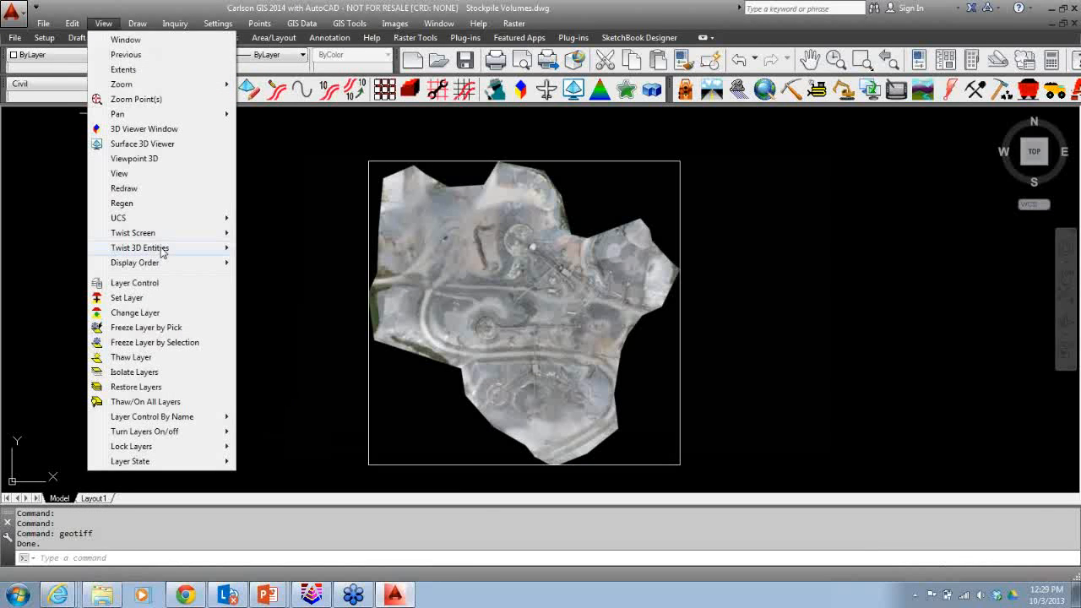
pyautogui.moveTo(168, 262)
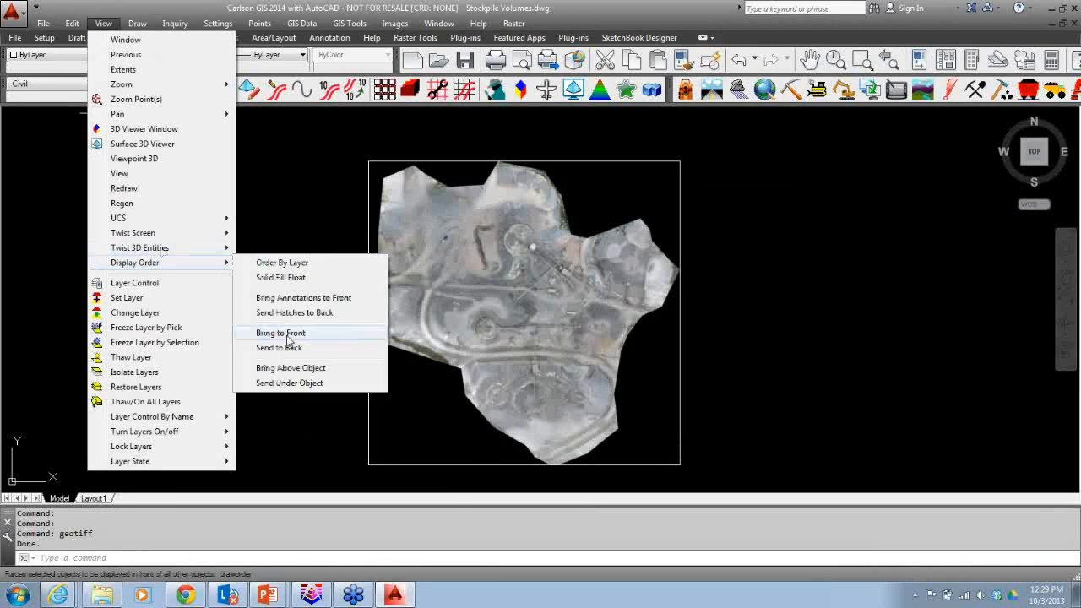
pyautogui.click(288, 334)
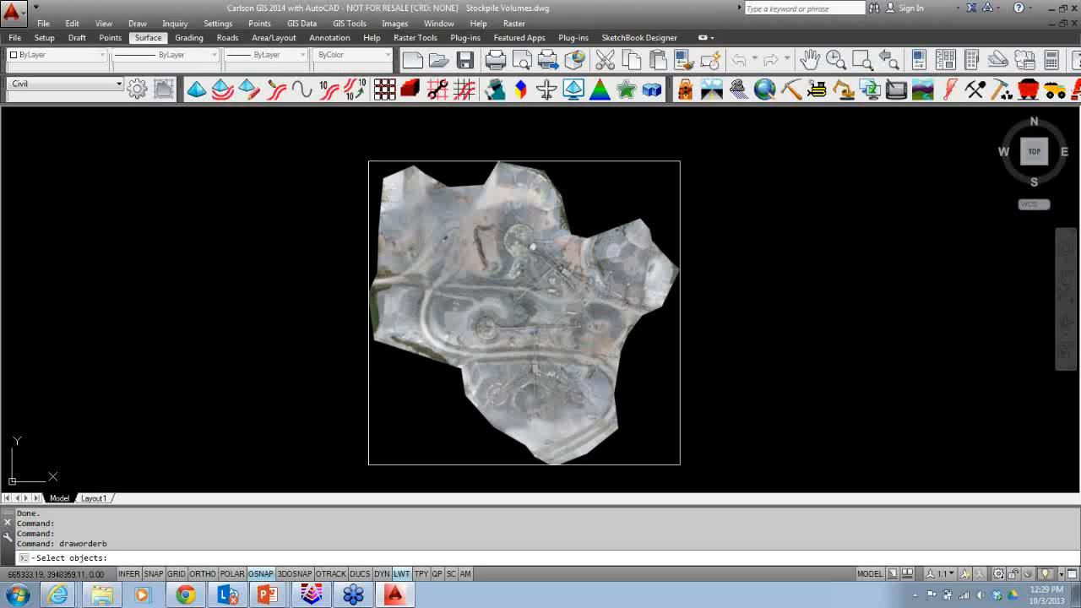
pyautogui.click(368, 349)
pyautogui.press('Return')
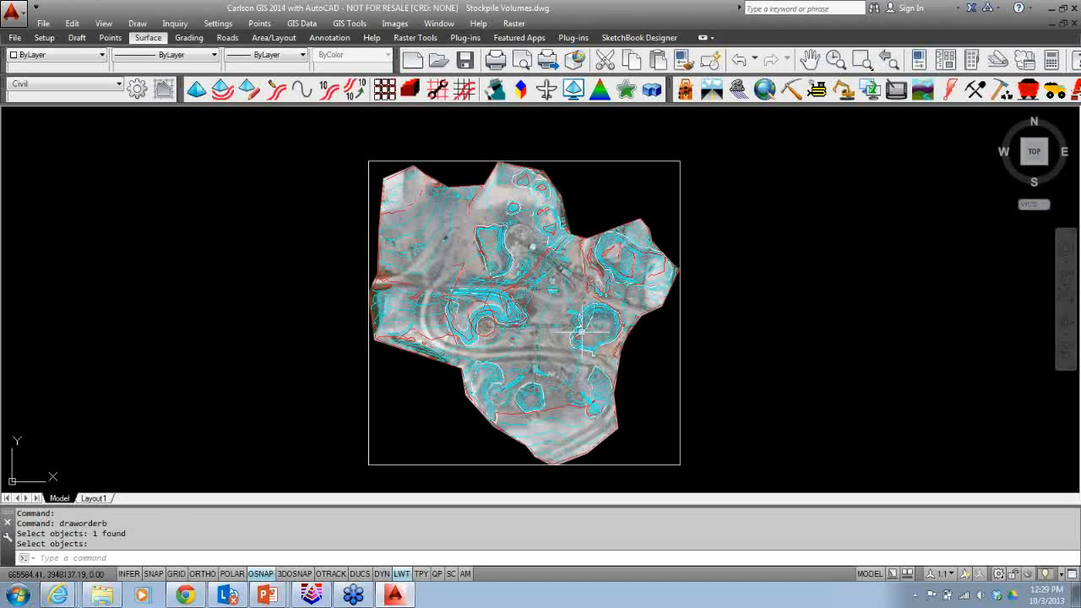
# Erase the stray lines crossing the upper-left pile area using a window selection.
pyautogui.scroll(5, 581, 332)
pyautogui.write('e')
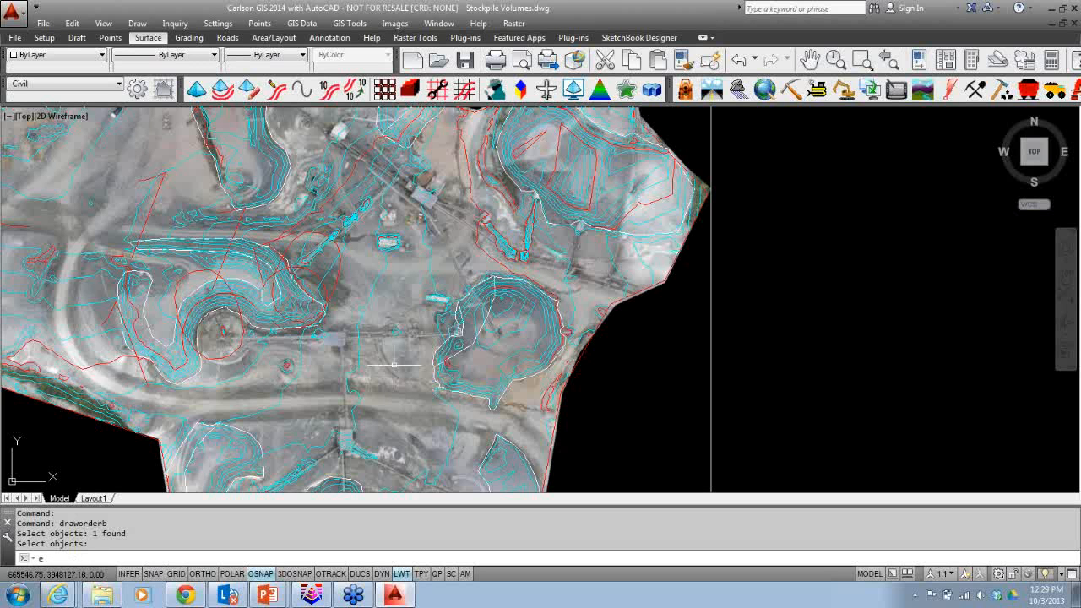
pyautogui.press('Return')
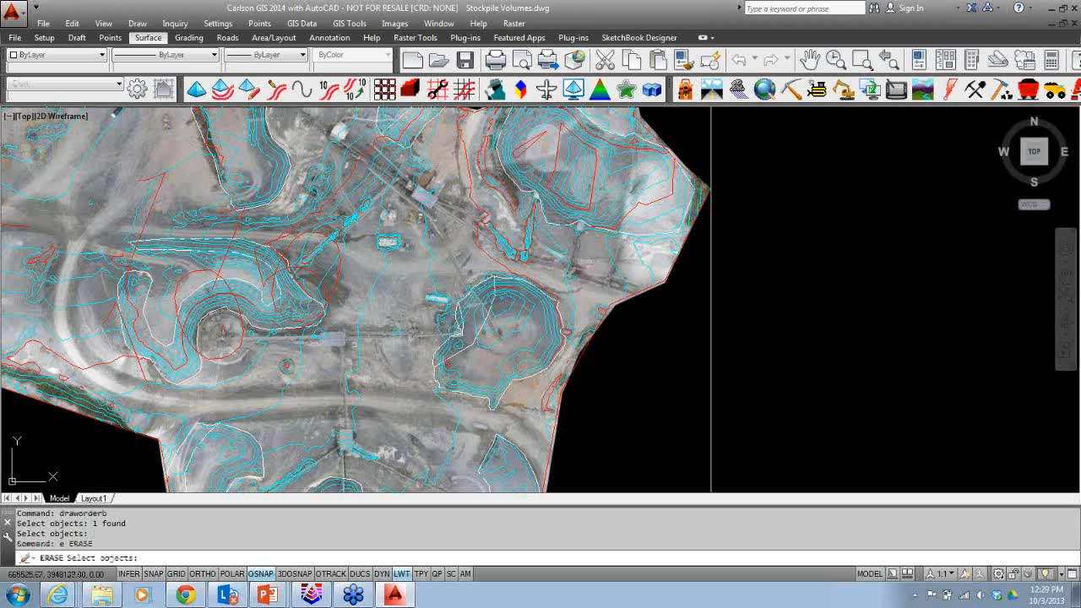
pyautogui.click(339, 270)
pyautogui.click(153, 208)
pyautogui.press('Return')
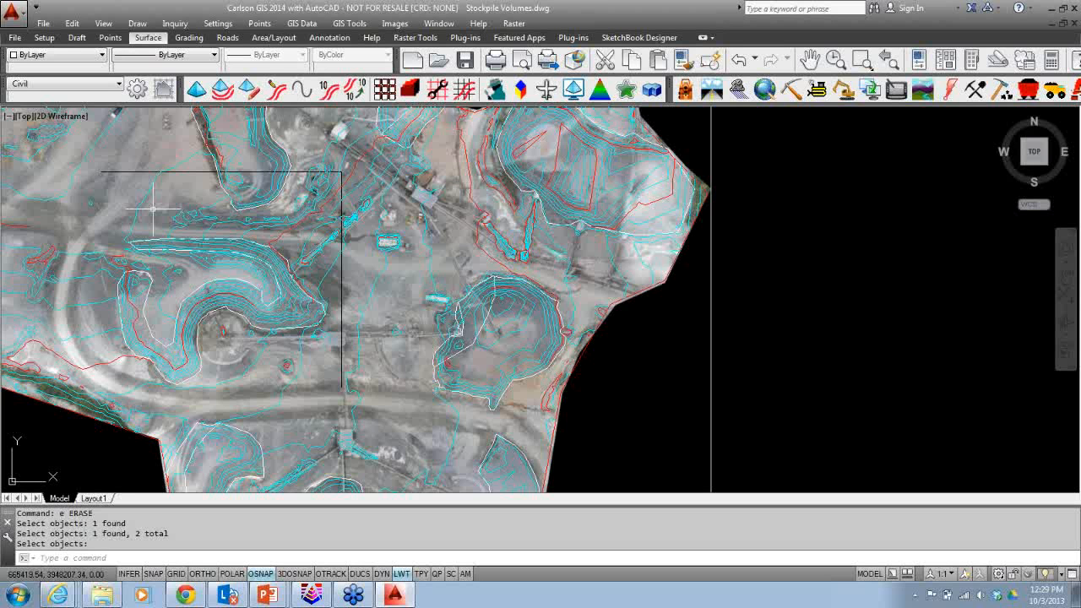
# Run Stockpile Volume on the central pile, ignoring zero elevations and accepting the density and MText report text options.
pyautogui.scroll(-4, 512, 382)
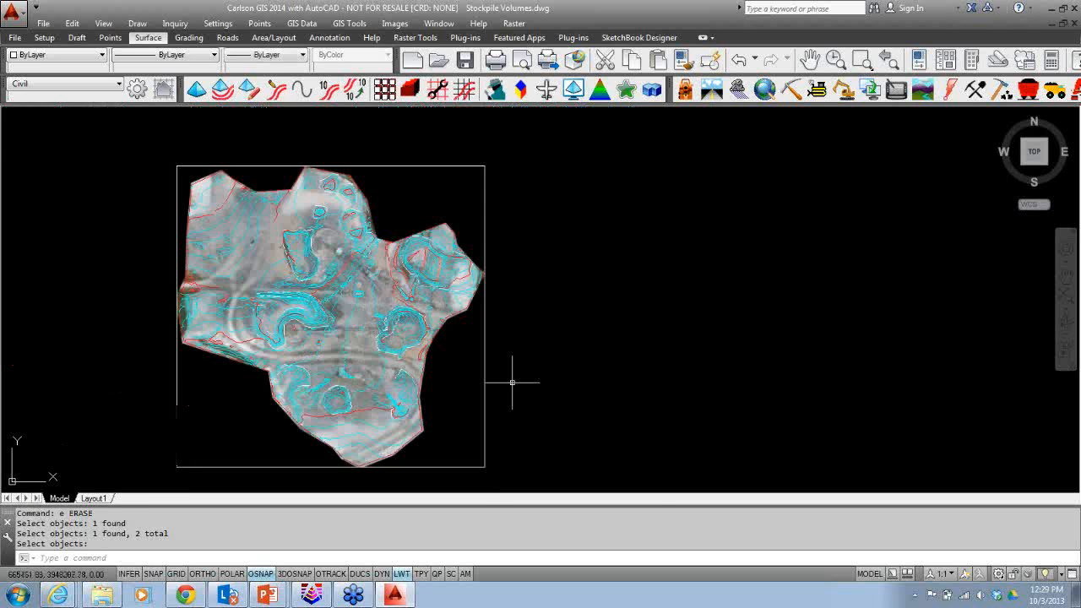
pyautogui.scroll(5, 367, 335)
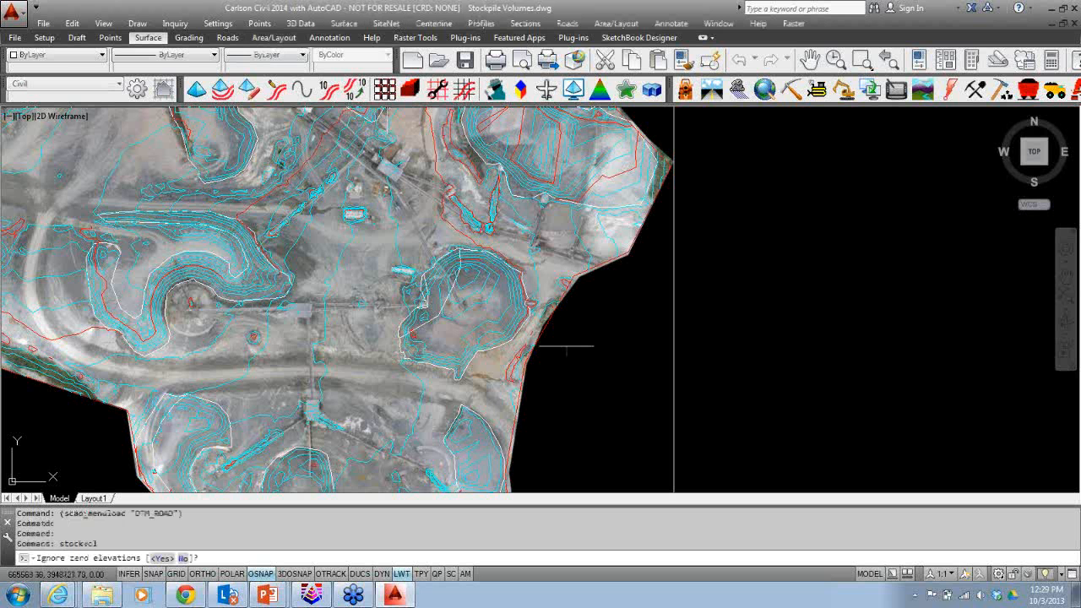
pyautogui.press('Return')
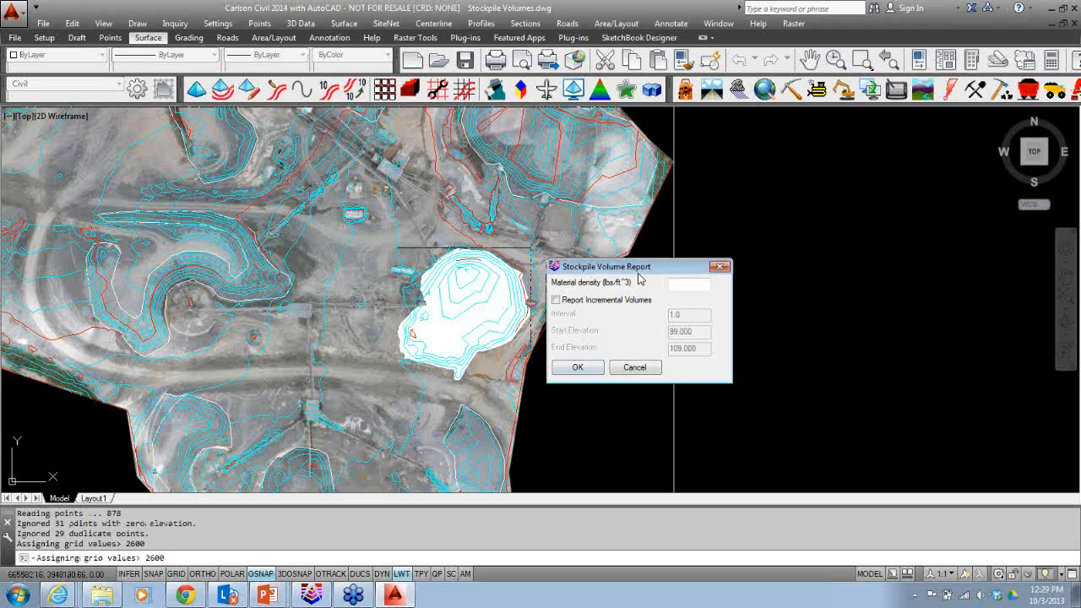
pyautogui.press('Return')
pyautogui.click(520, 165)
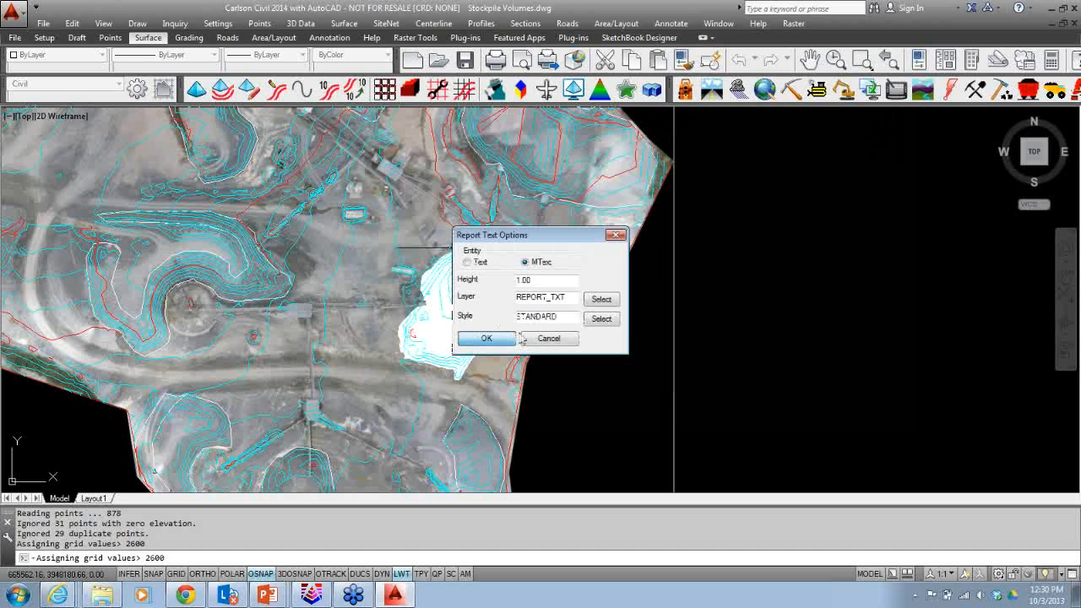
pyautogui.press('Return')
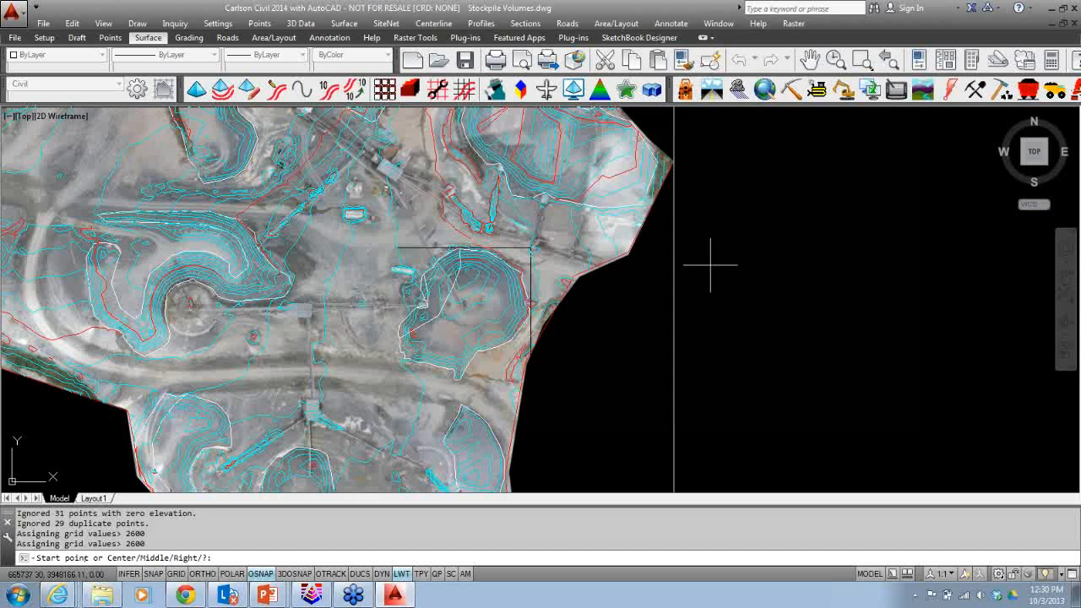
# Place the pile's volume report text east of the site and close the report window.
pyautogui.click(710, 264)
pyautogui.press('Return')
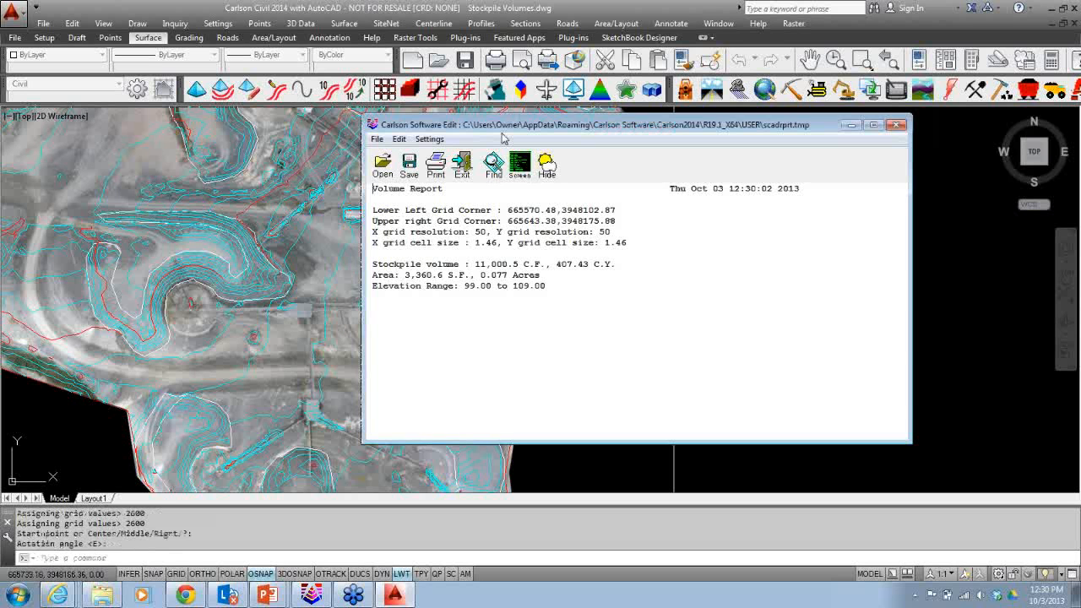
pyautogui.click(465, 169)
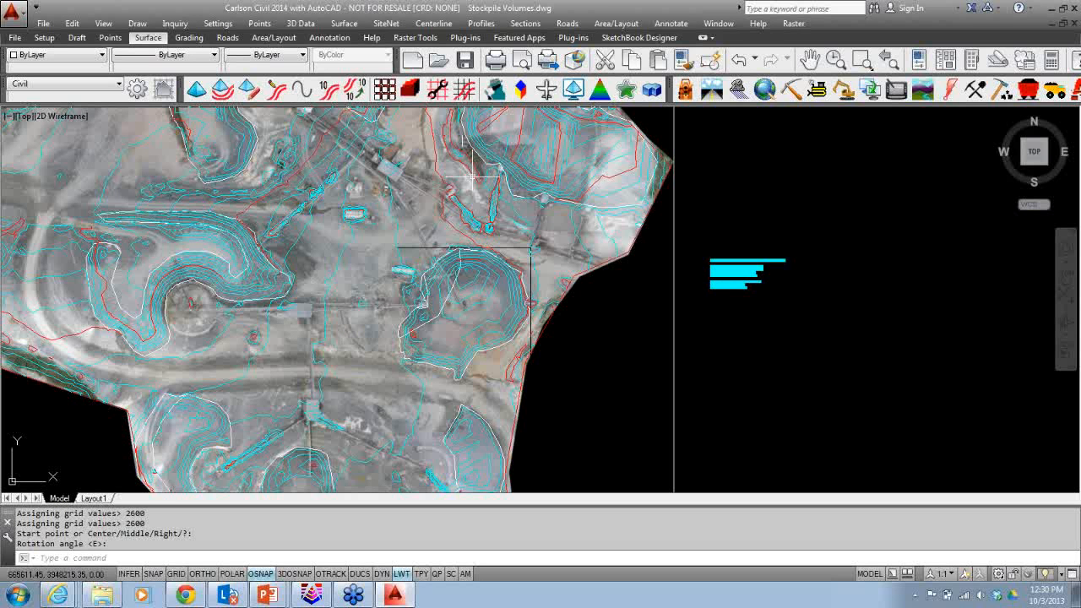
# Repeat Stockpile Volume for the lower pile and place its report text beneath the first report.
pyautogui.press('Return')
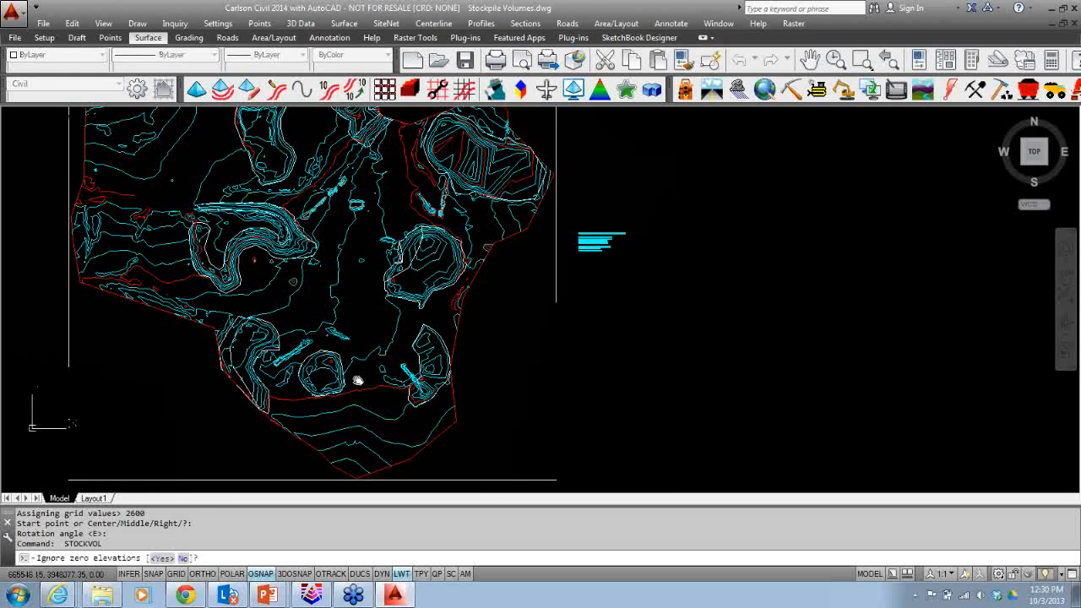
pyautogui.press('Return')
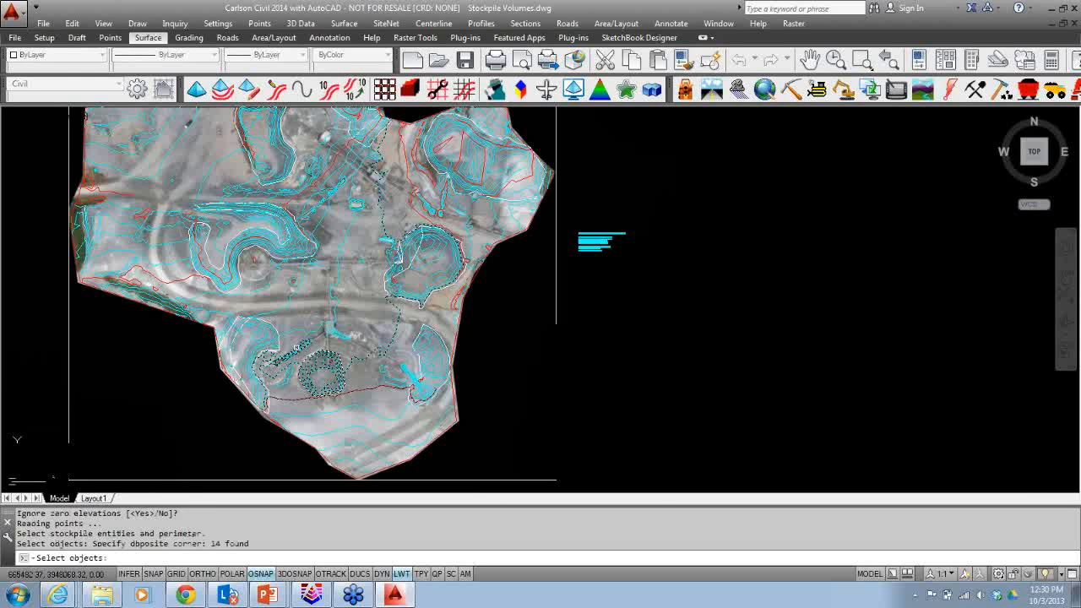
pyautogui.press('Return')
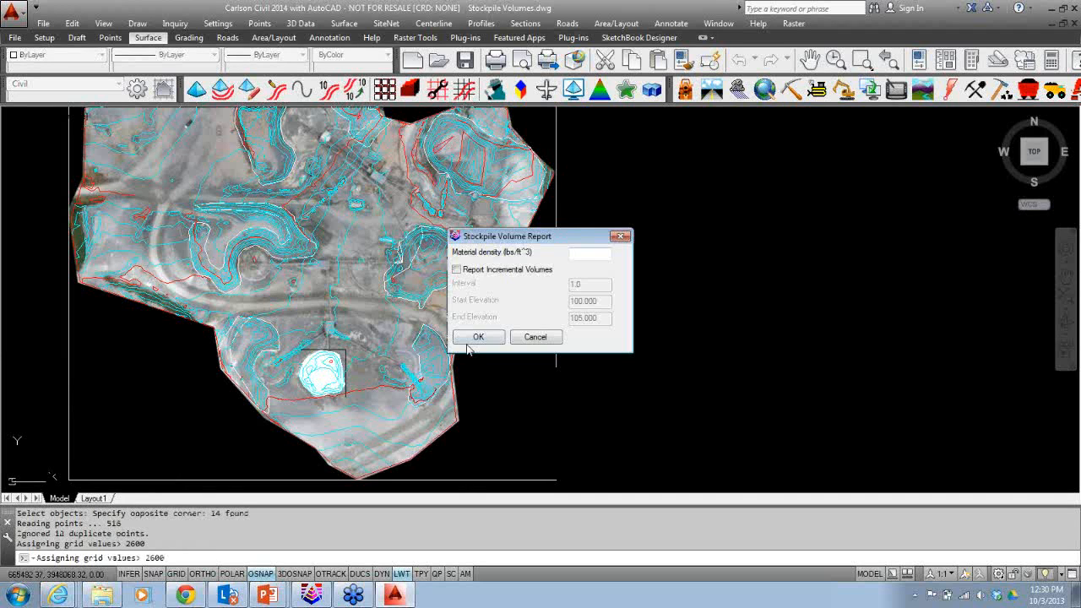
pyautogui.click(471, 338)
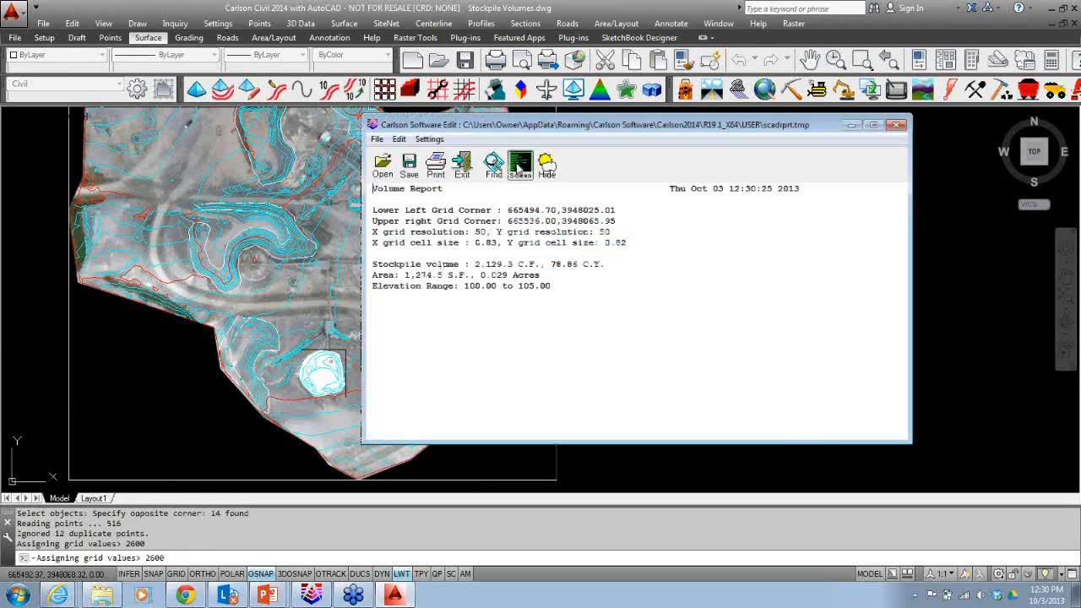
pyautogui.click(519, 166)
pyautogui.click(516, 329)
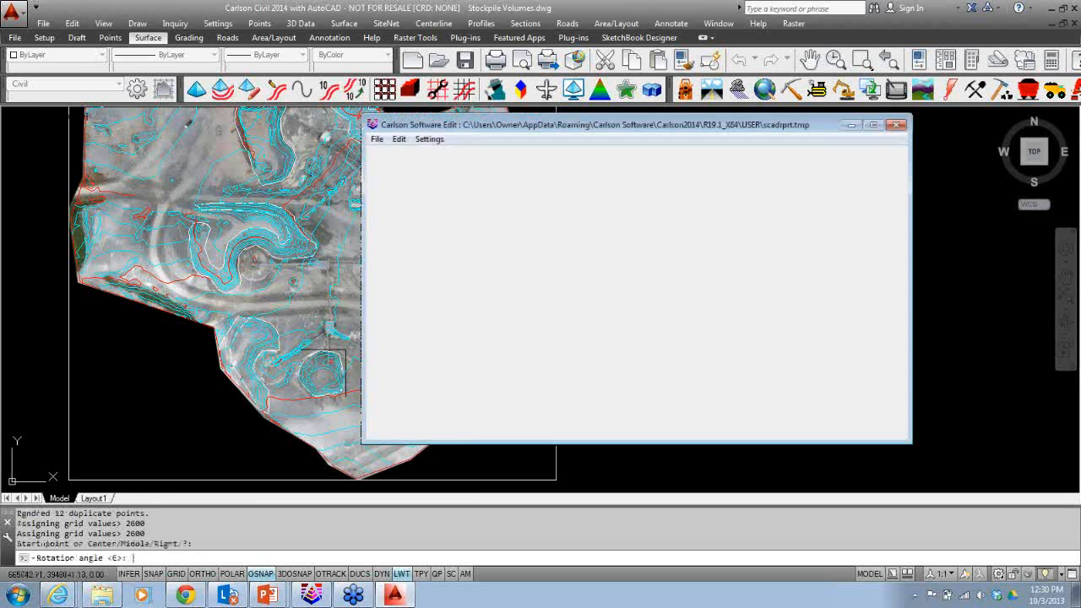
pyautogui.click(516, 166)
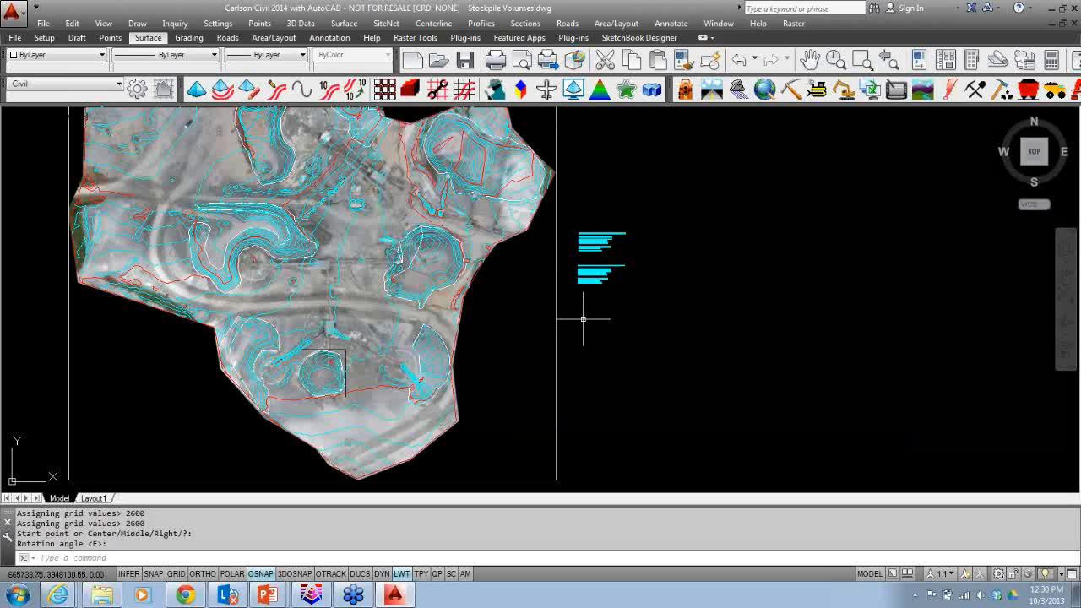
# Save the Stockpile Volumes drawing.
pyautogui.scroll(-2, 582, 319)
pyautogui.moveTo(563, 422); pyautogui.dragTo(620, 462, button='middle')
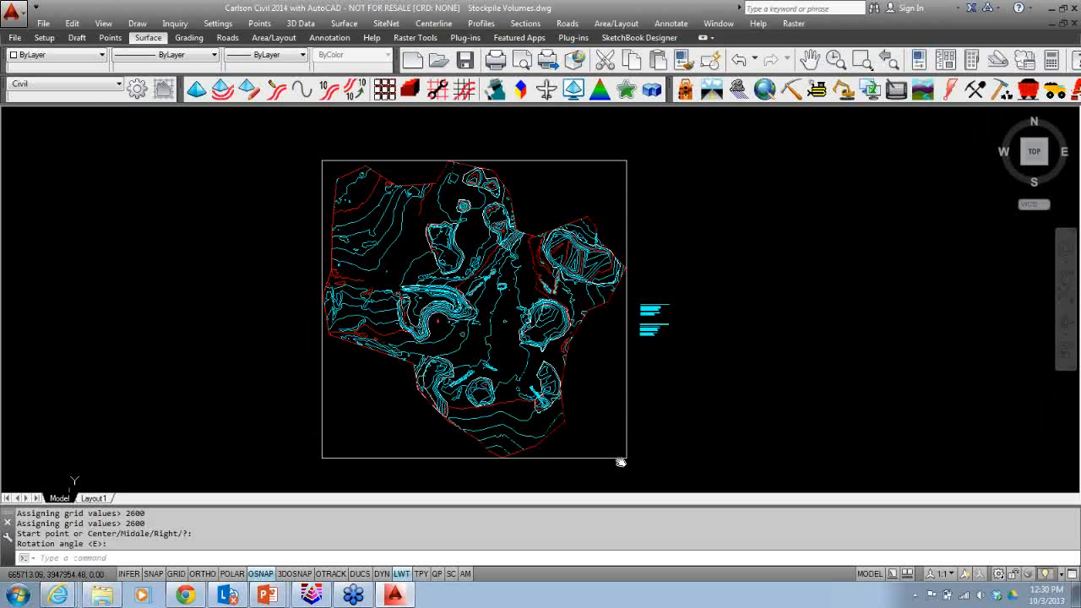
pyautogui.moveTo(621, 463); pyautogui.dragTo(629, 460, button='middle')
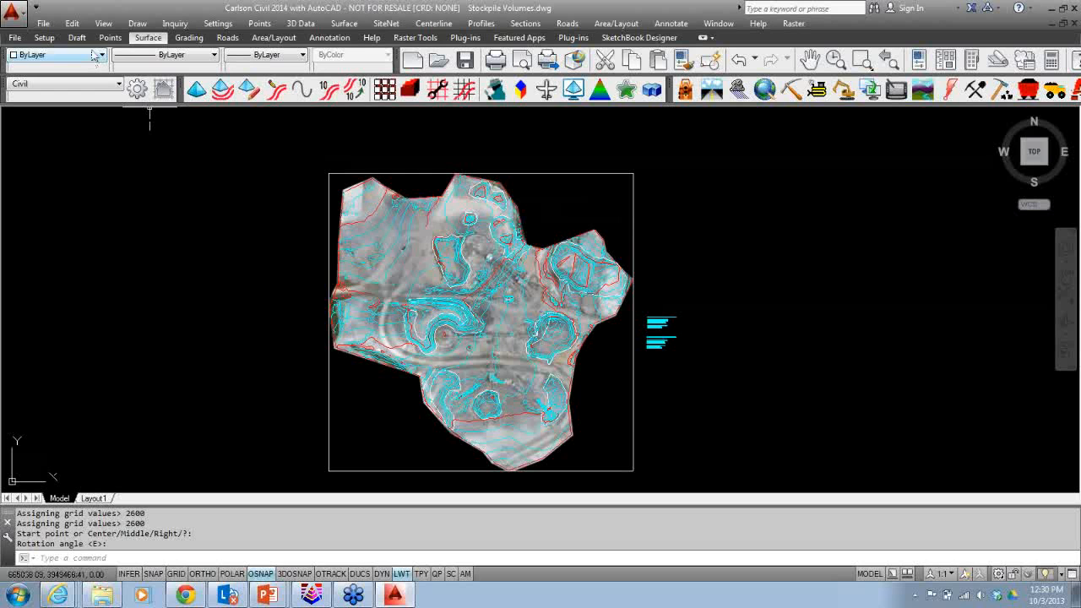
pyautogui.click(43, 24)
pyautogui.click(79, 132)
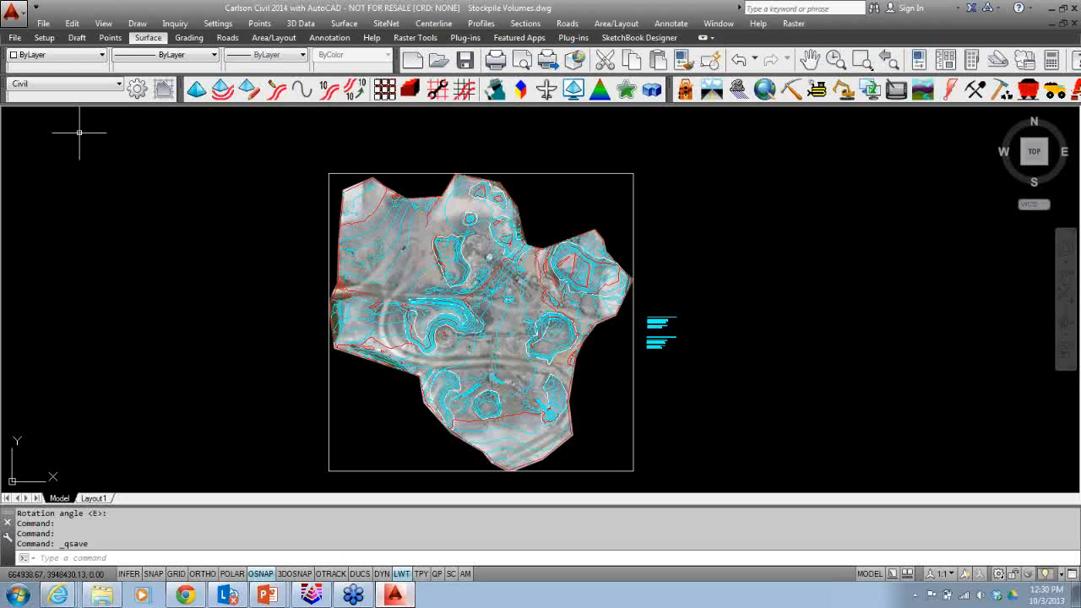
# Switch to the PowerPoint slide show and advance to the Civil Suite stockpile volumes overview slide.
pyautogui.click(282, 597)
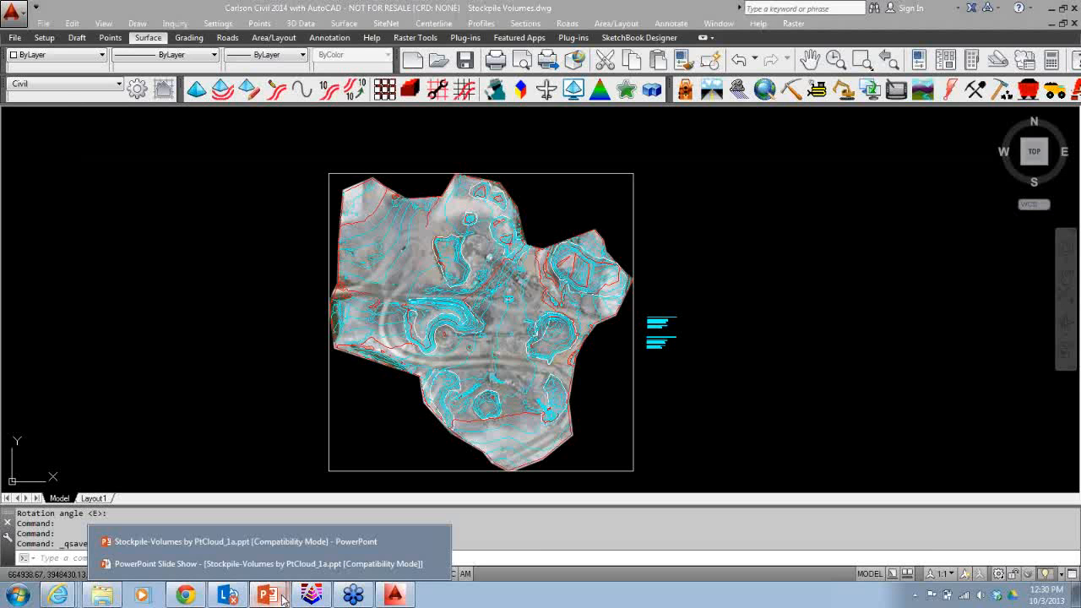
pyautogui.click(268, 563)
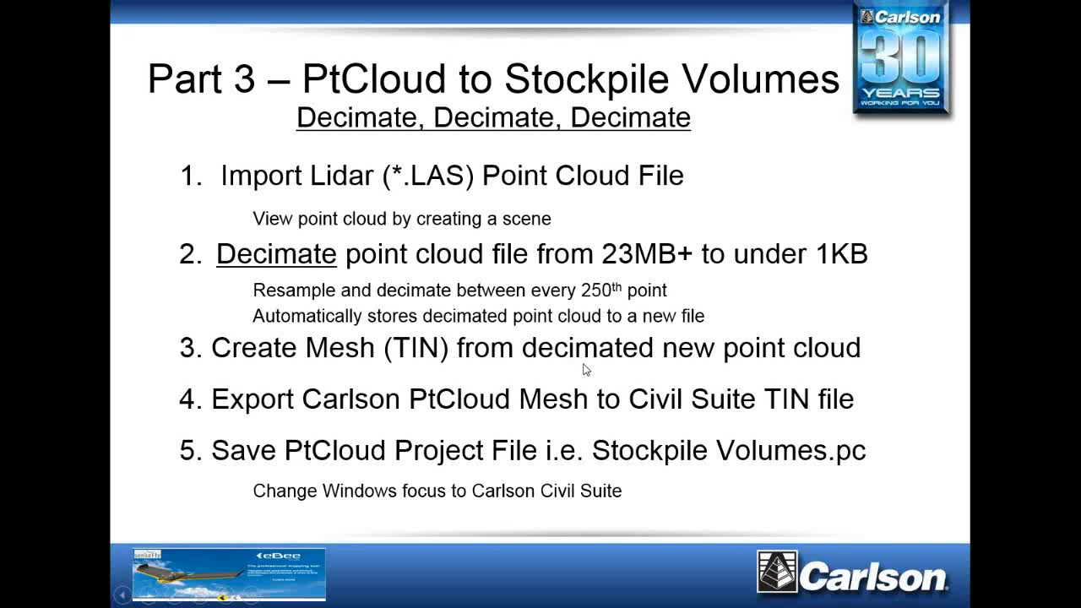
pyautogui.click(583, 364)
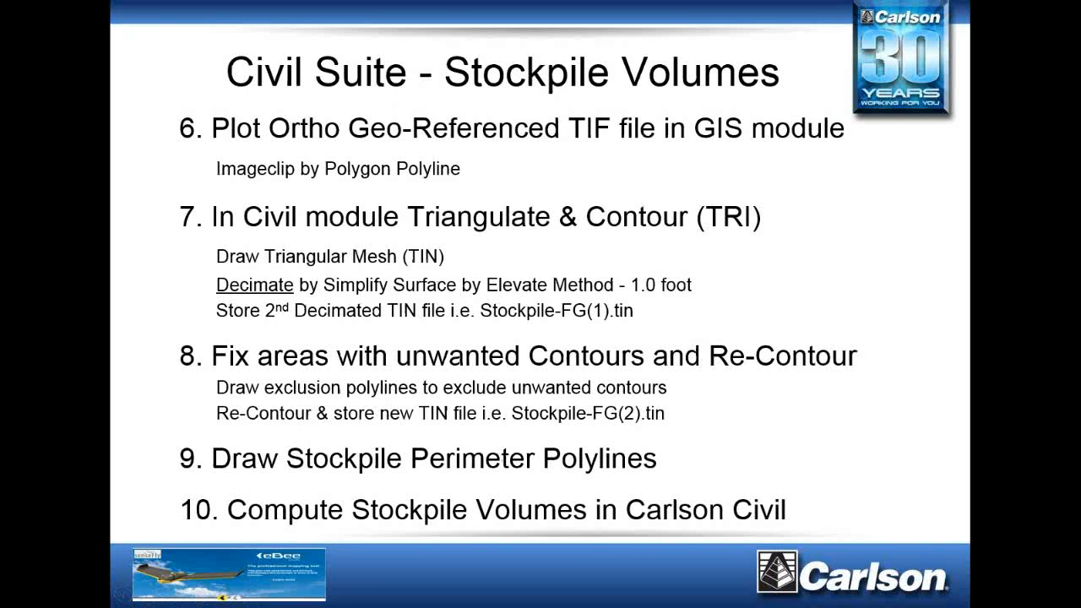